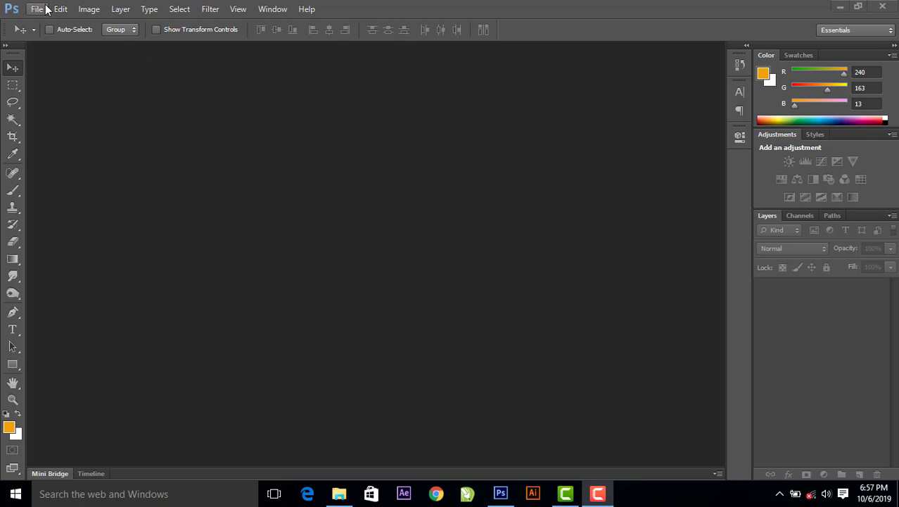
# - Make a new document 2560 × 1440 pixels, keeping the 300 pixels/cm resolution
pyautogui.click(39, 10)
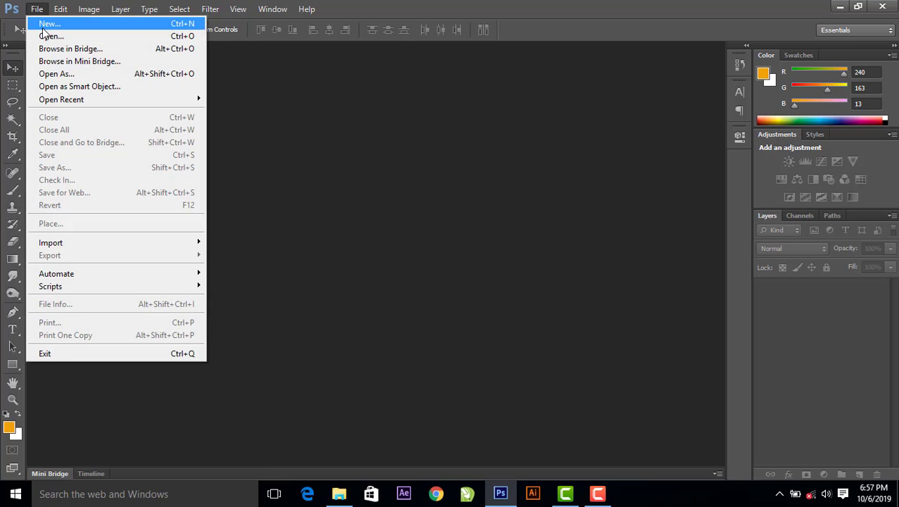
pyautogui.click(42, 25)
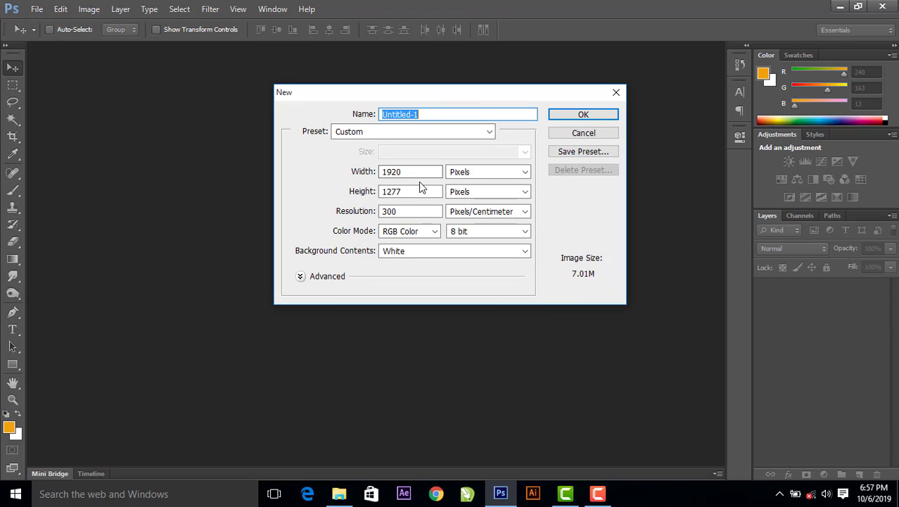
pyautogui.moveTo(412, 172); pyautogui.dragTo(374, 183)
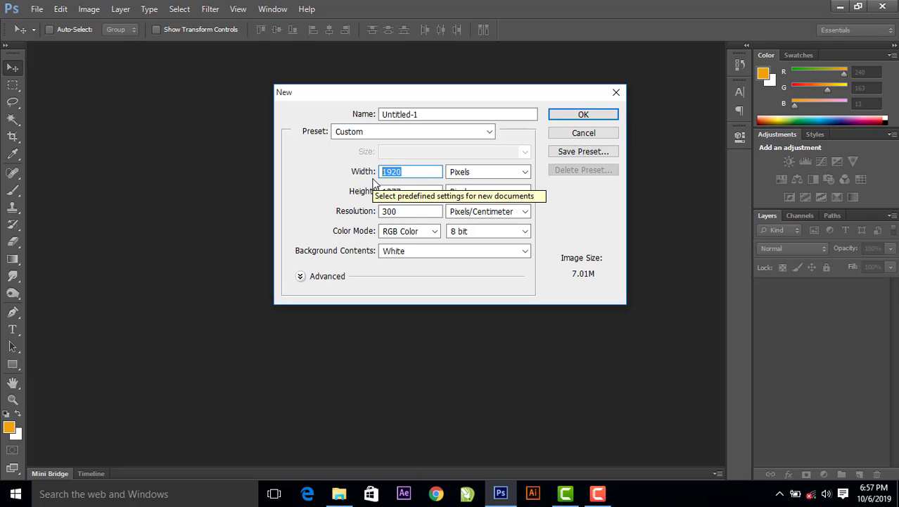
pyautogui.write('2')
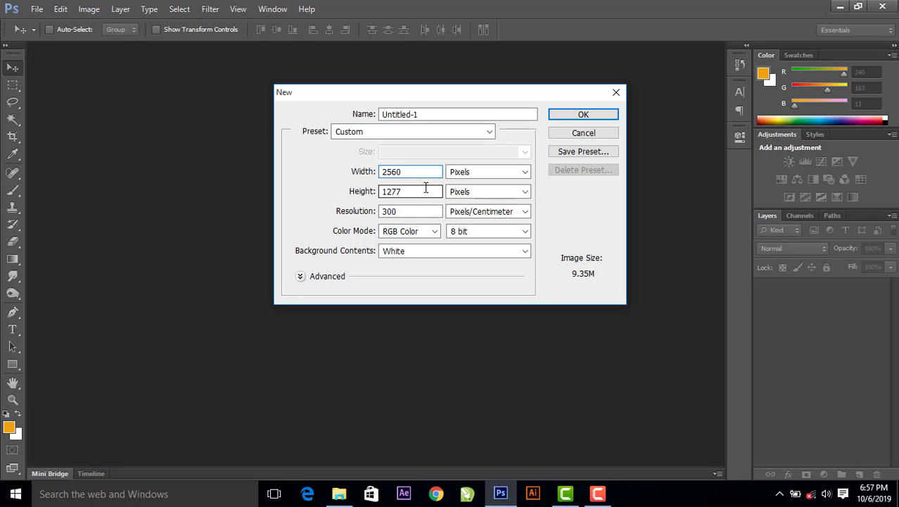
pyautogui.moveTo(407, 191); pyautogui.dragTo(378, 199)
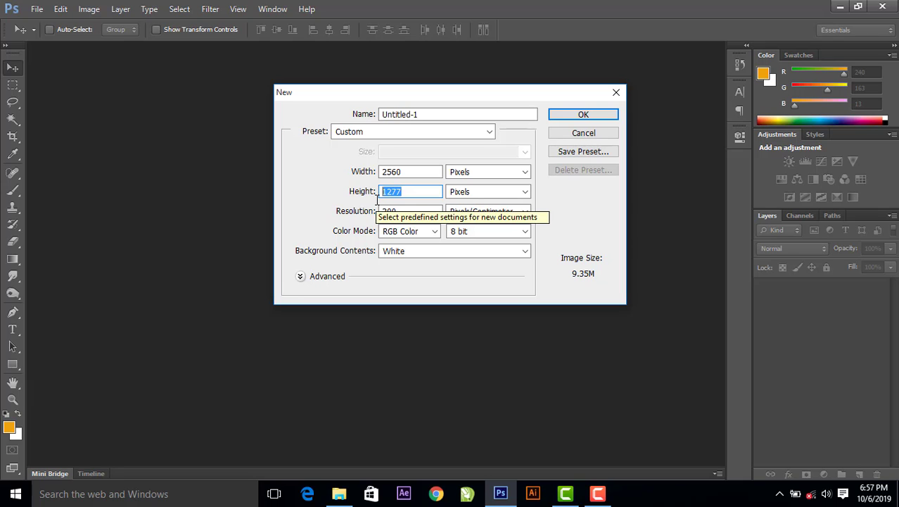
pyautogui.write('1440')
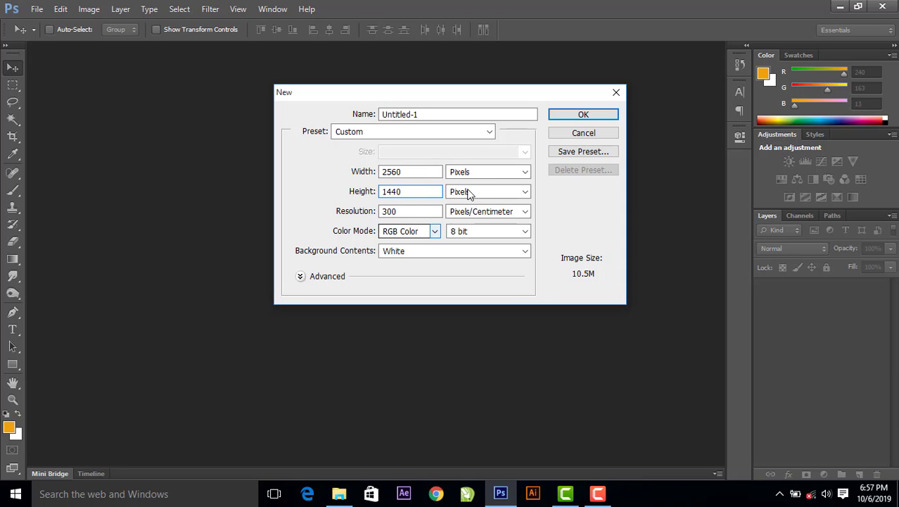
pyautogui.click(566, 115)
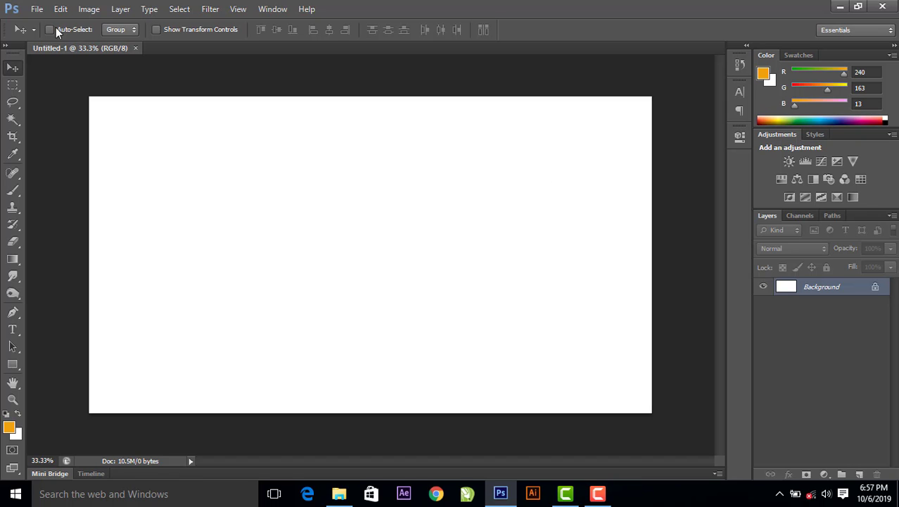
# - Fill the Untitled-1 canvas with solid black
pyautogui.click(57, 9)
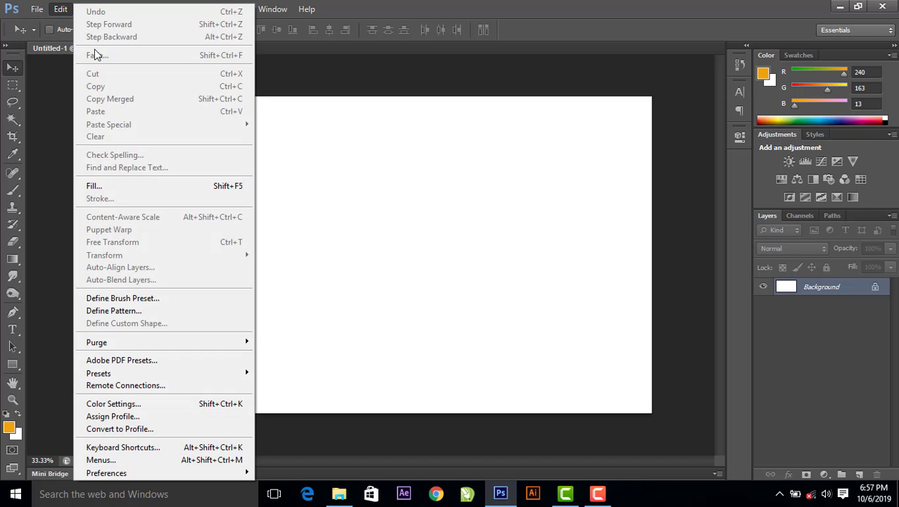
pyautogui.click(152, 185)
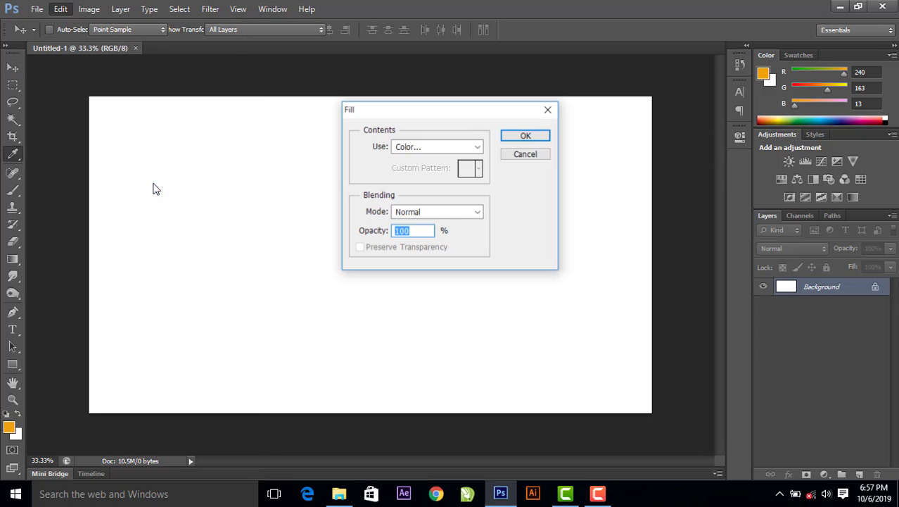
pyautogui.click(452, 148)
pyautogui.click(452, 180)
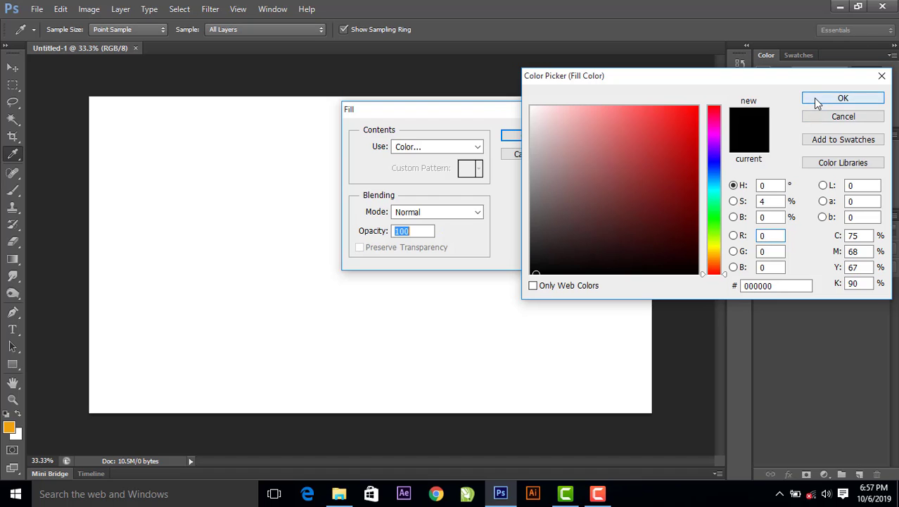
pyautogui.click(813, 97)
pyautogui.click(526, 135)
pyautogui.press('v')
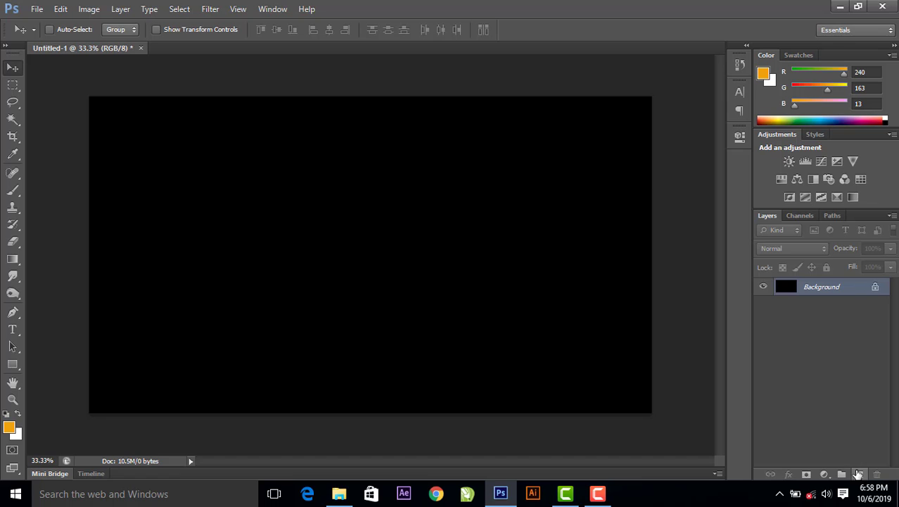
# - Add an empty Layer 1, create a second blank document Untitled-2, and open Downloads
pyautogui.click(860, 474)
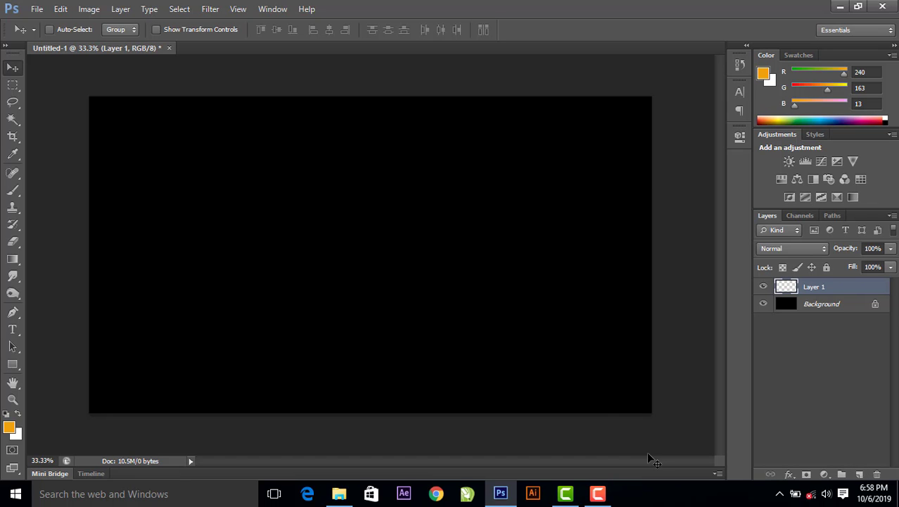
pyautogui.hotkey('ctrl', 'n')
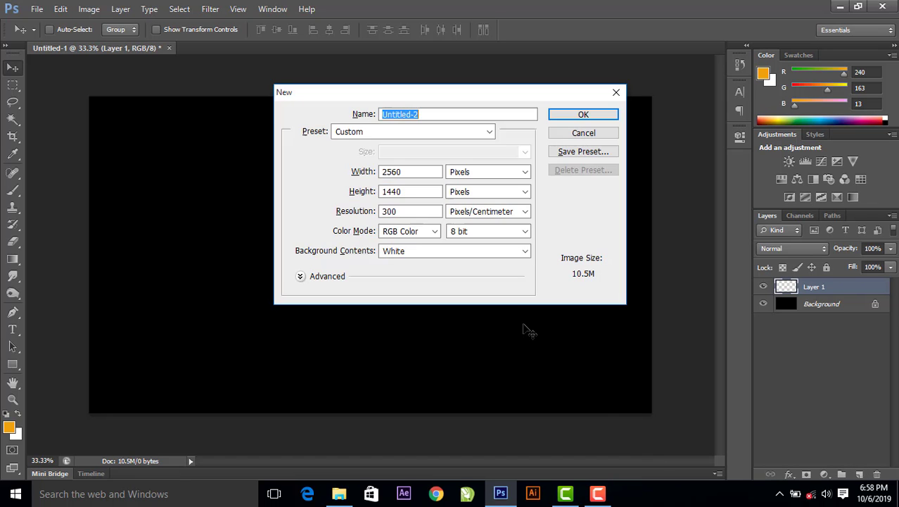
pyautogui.click(583, 116)
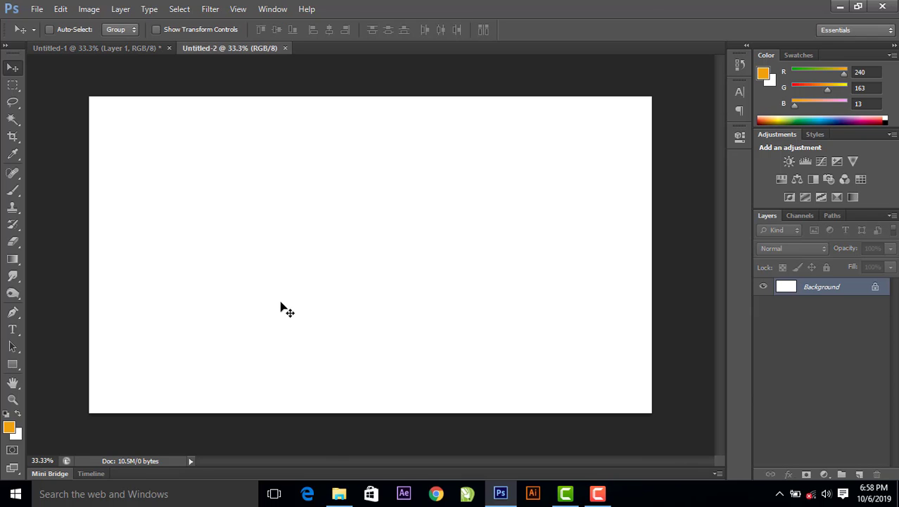
pyautogui.click(339, 493)
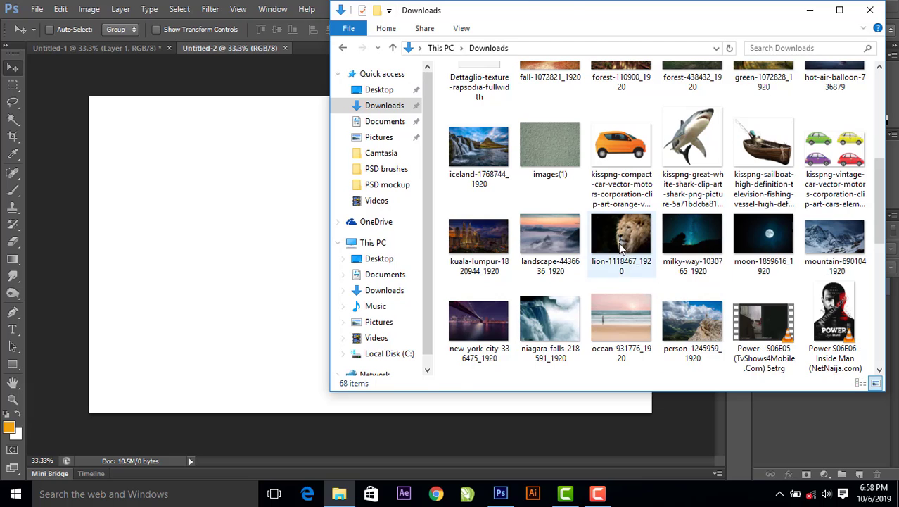
# - Place lion-1118467_1920 from Downloads onto Untitled-2, nudge it slightly, and commit
pyautogui.click(620, 242)
pyautogui.moveTo(624, 239); pyautogui.dragTo(275, 267)
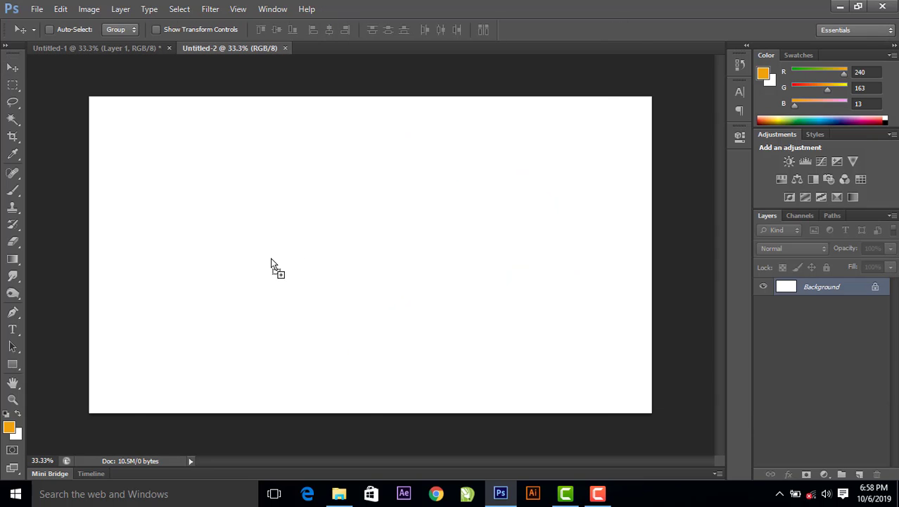
pyautogui.moveTo(275, 267); pyautogui.dragTo(276, 265)
pyautogui.moveTo(487, 251); pyautogui.dragTo(485, 250)
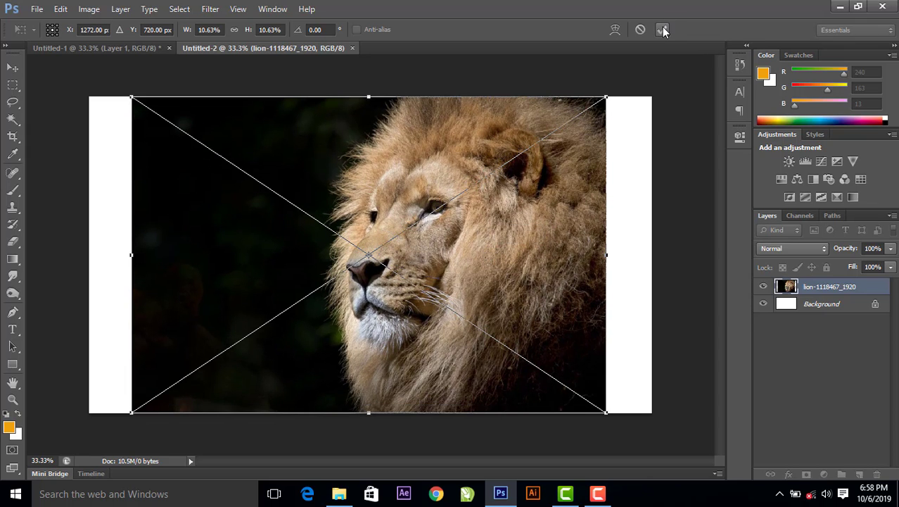
pyautogui.click(662, 29)
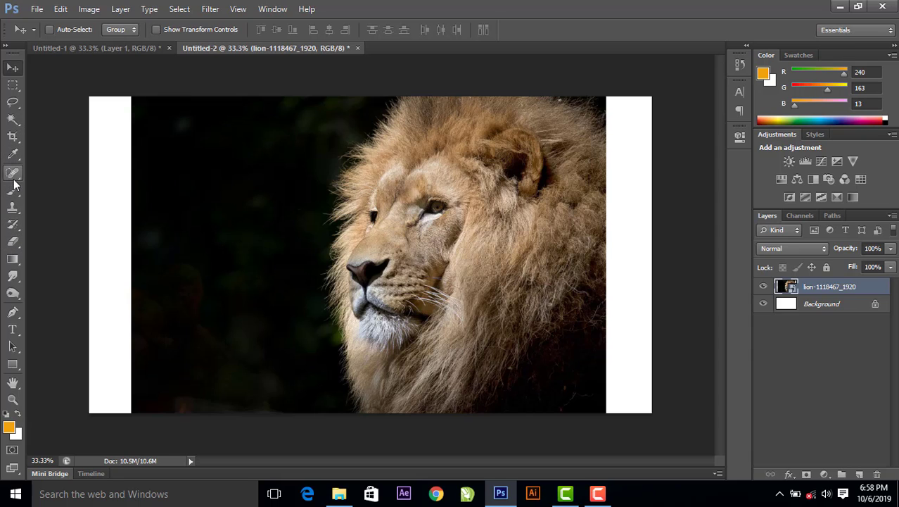
# - With the Pen tool in Path mode, place anchors from below the chin up the lion's left edge
pyautogui.click(16, 313)
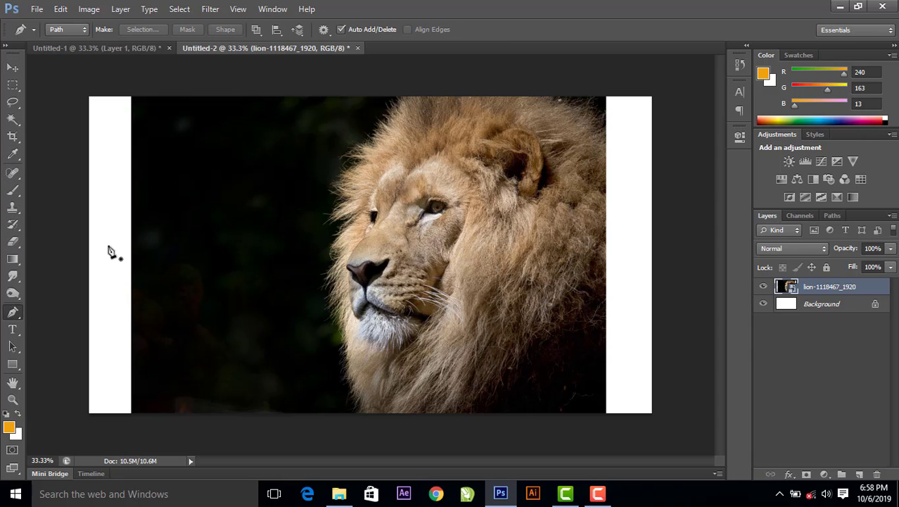
pyautogui.click(78, 30)
pyautogui.click(83, 54)
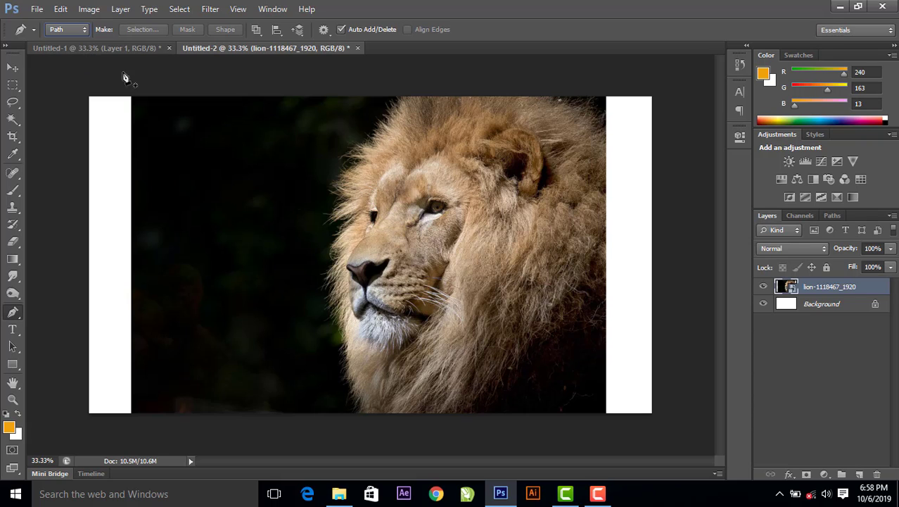
pyautogui.click(363, 415)
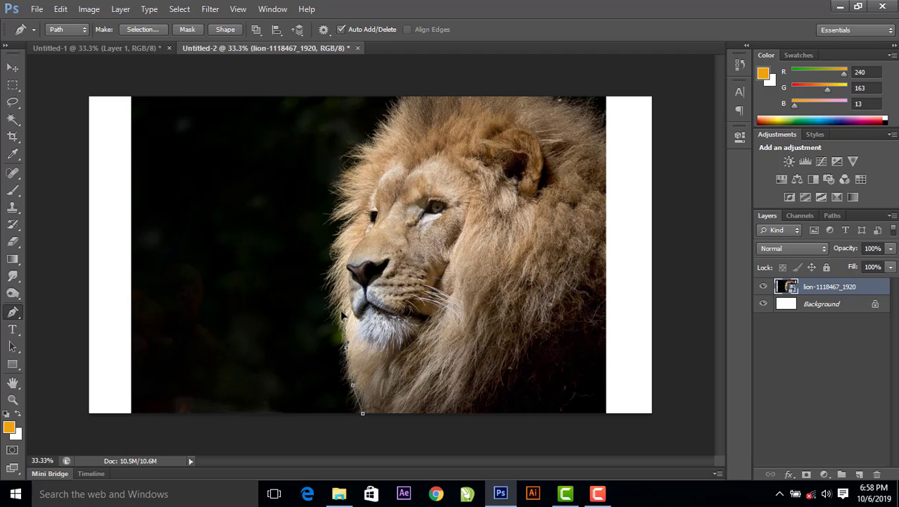
pyautogui.click(342, 234)
pyautogui.click(336, 217)
pyautogui.click(344, 200)
pyautogui.click(352, 166)
# - Continue the path across the mane's top, down its right side and back along the bottom
pyautogui.click(561, 97)
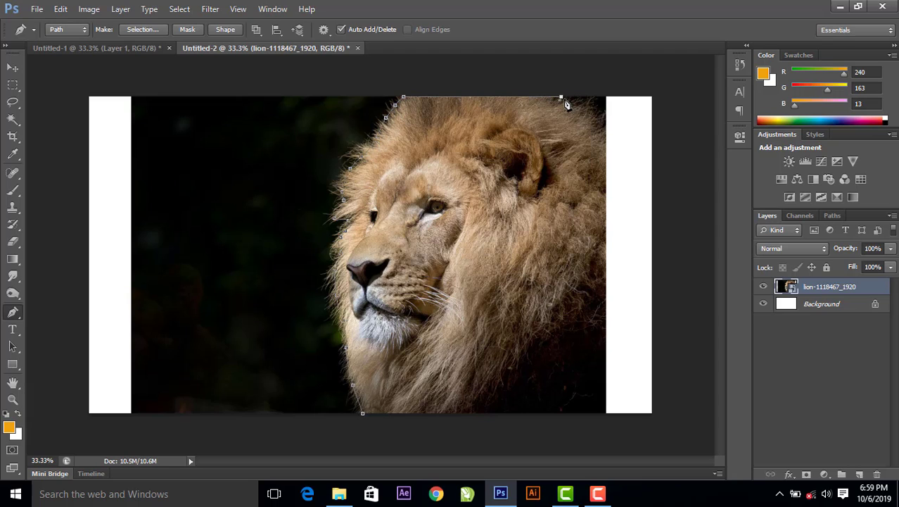
pyautogui.click(586, 111)
pyautogui.click(600, 126)
pyautogui.click(606, 169)
pyautogui.click(606, 220)
pyautogui.click(607, 288)
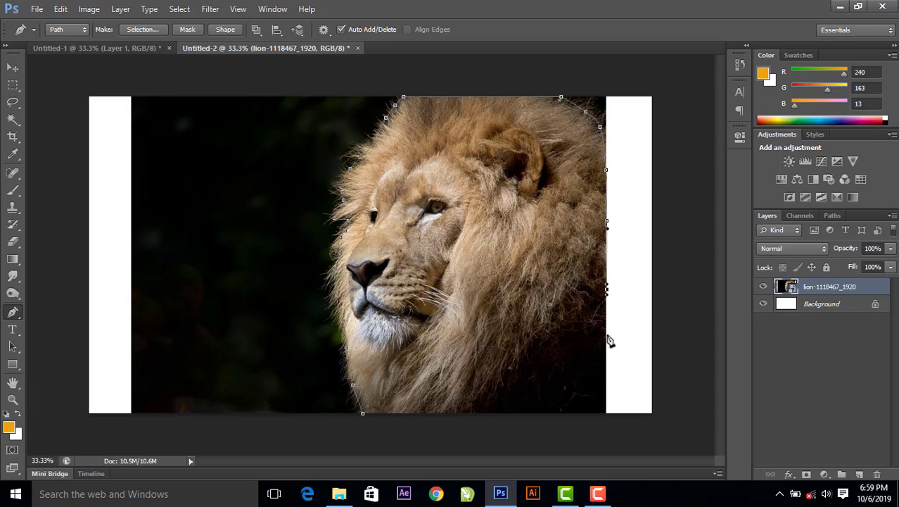
pyautogui.click(606, 338)
pyautogui.click(566, 384)
pyautogui.click(515, 406)
pyautogui.click(478, 415)
pyautogui.click(362, 413)
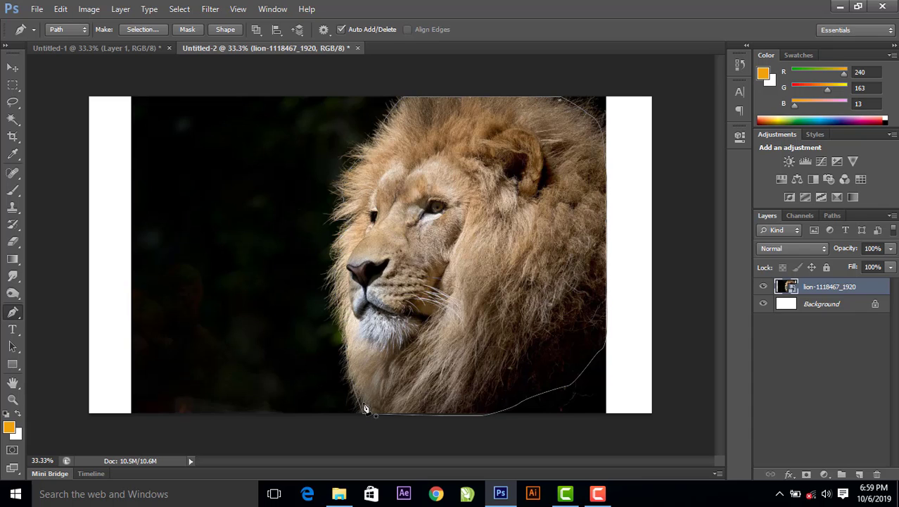
# - Close the lion path and convert it into a selection
pyautogui.rightClick(362, 413)
pyautogui.click(503, 201)
pyautogui.click(519, 139)
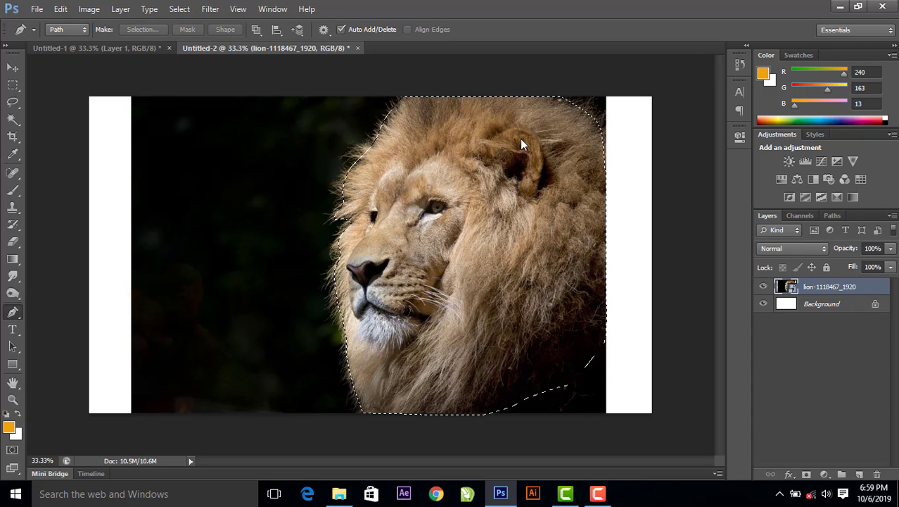
pyautogui.rightClick(805, 286)
pyautogui.press('Escape')
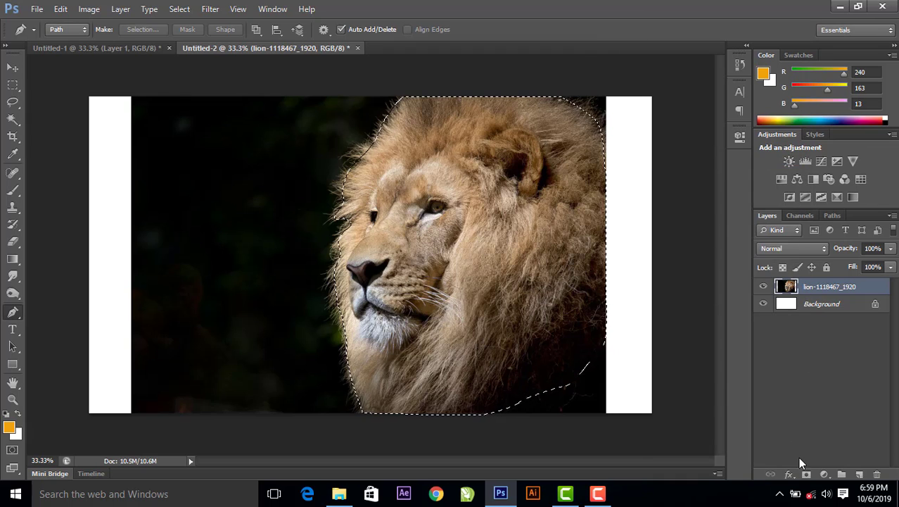
# - Mask the lion layer to the selection and refine it: Smooth 12, Feather 4.7 px, Shift Edge -25%
pyautogui.click(807, 474)
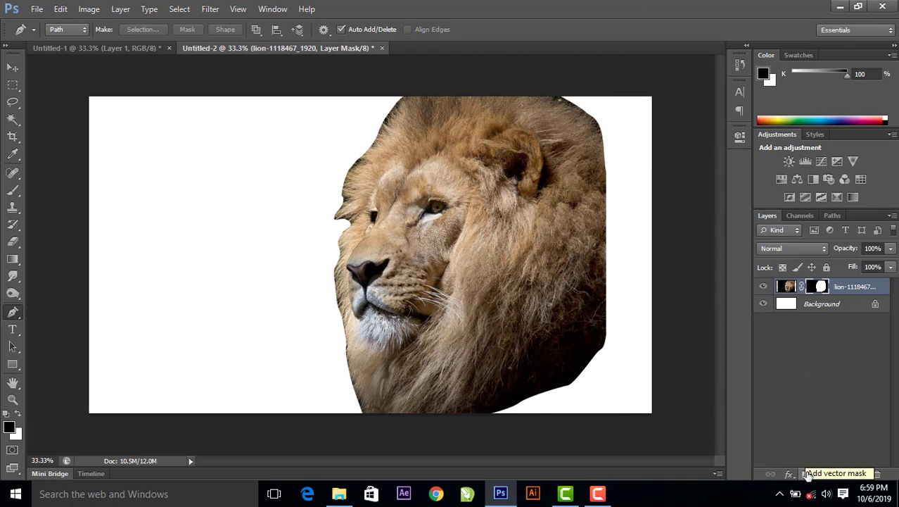
pyautogui.rightClick(833, 287)
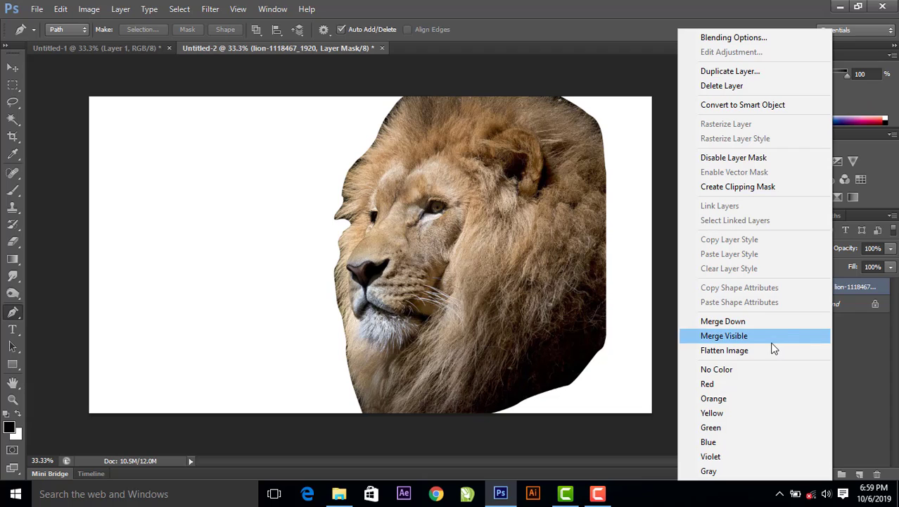
pyautogui.press('Escape')
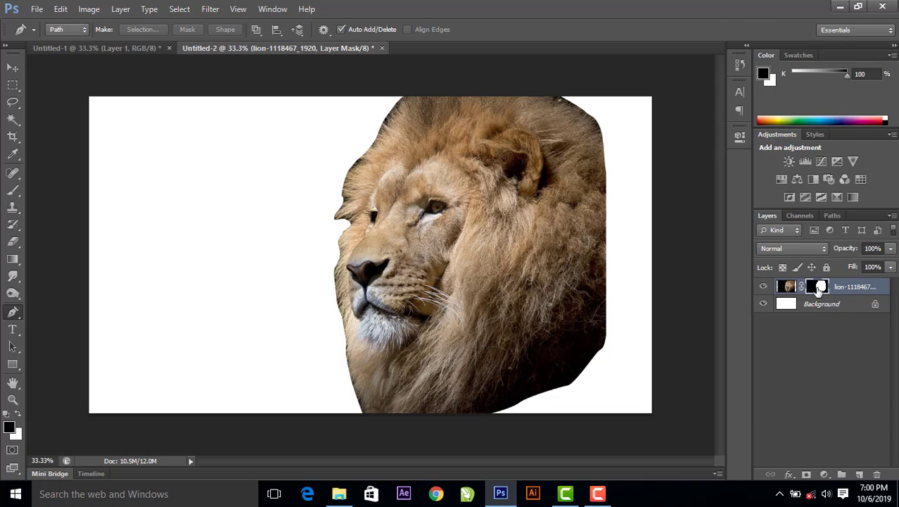
pyautogui.rightClick(816, 286)
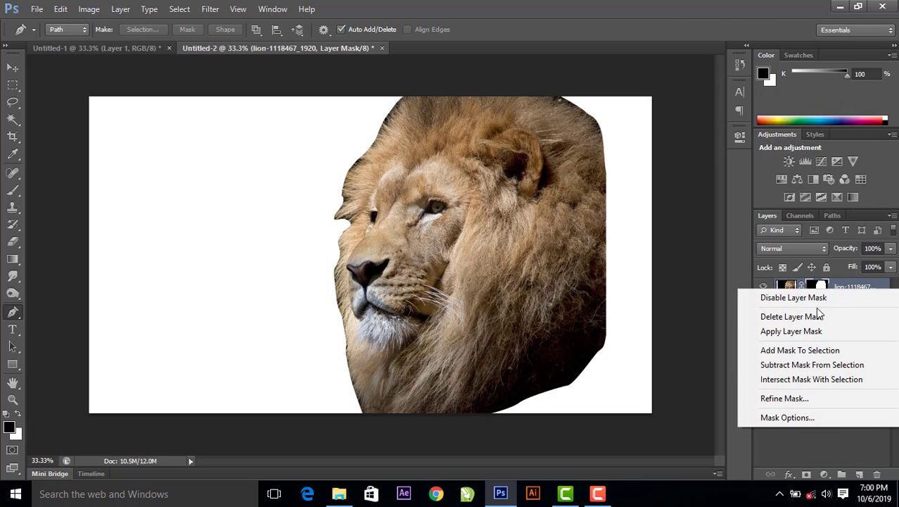
pyautogui.click(827, 398)
pyautogui.moveTo(739, 200)
pyautogui.mouseDown()
pyautogui.moveTo(768, 197)
pyautogui.moveTo(748, 195)
pyautogui.moveTo(748, 182)
pyautogui.moveTo(747, 201)
pyautogui.moveTo(758, 204)
pyautogui.mouseUp()
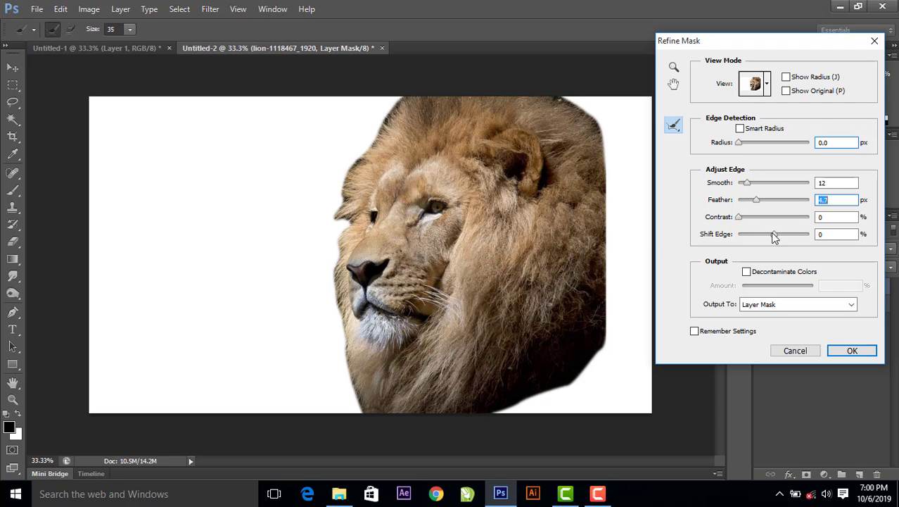
pyautogui.moveTo(773, 235); pyautogui.dragTo(765, 235)
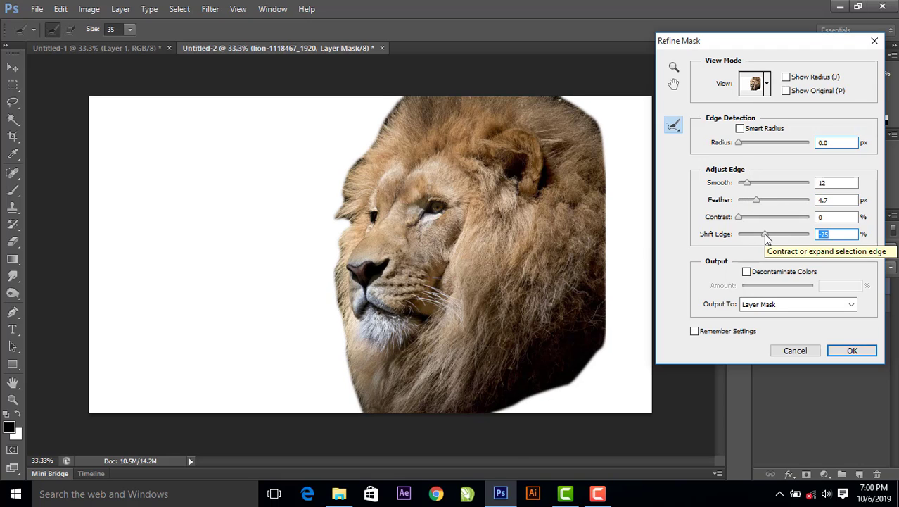
pyautogui.click(851, 350)
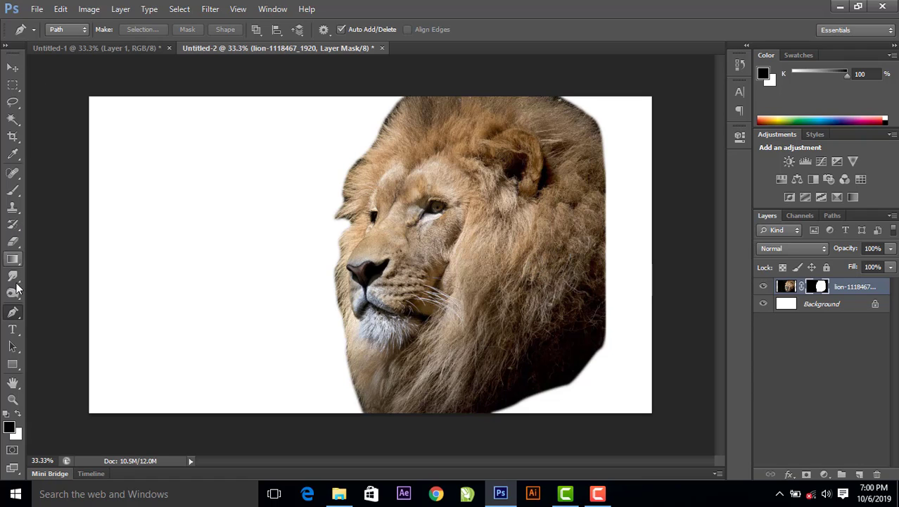
# - Scale the masked lion down to about 82% and shift it slightly lower
pyautogui.press('v')
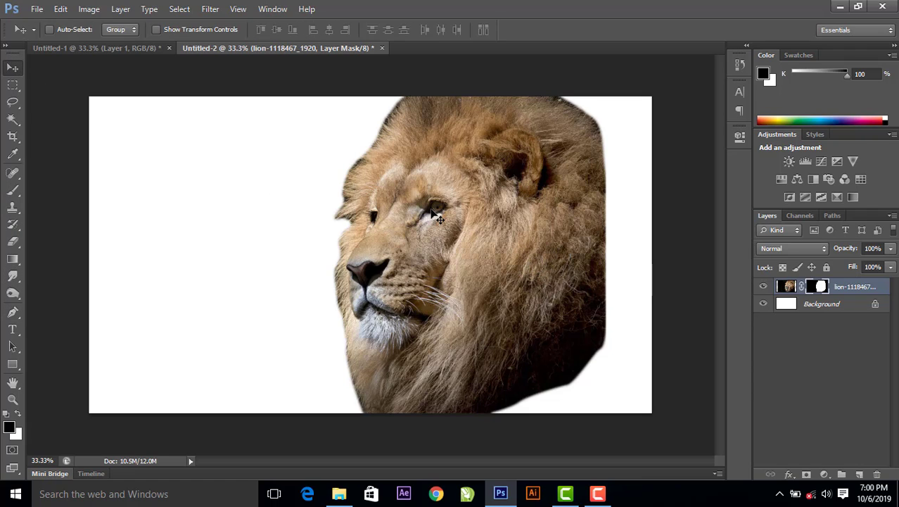
pyautogui.click(60, 10)
pyautogui.moveTo(105, 255)
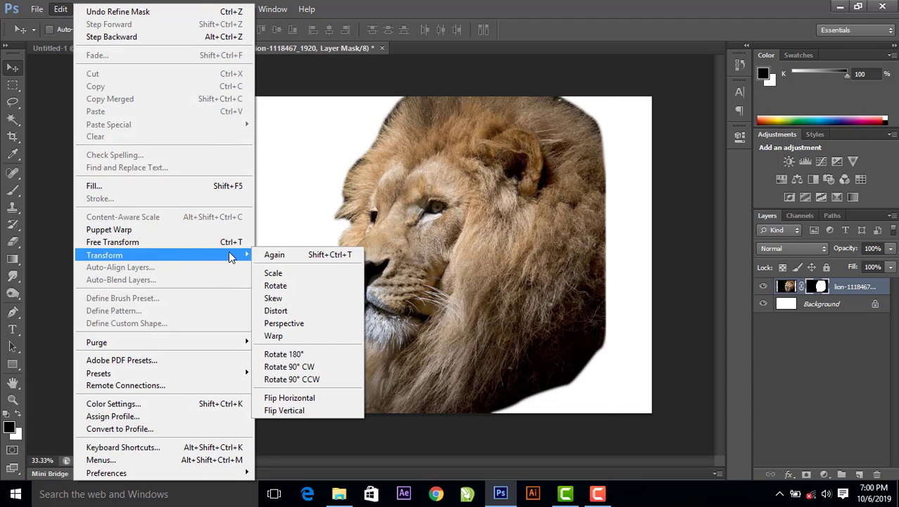
pyautogui.click(273, 272)
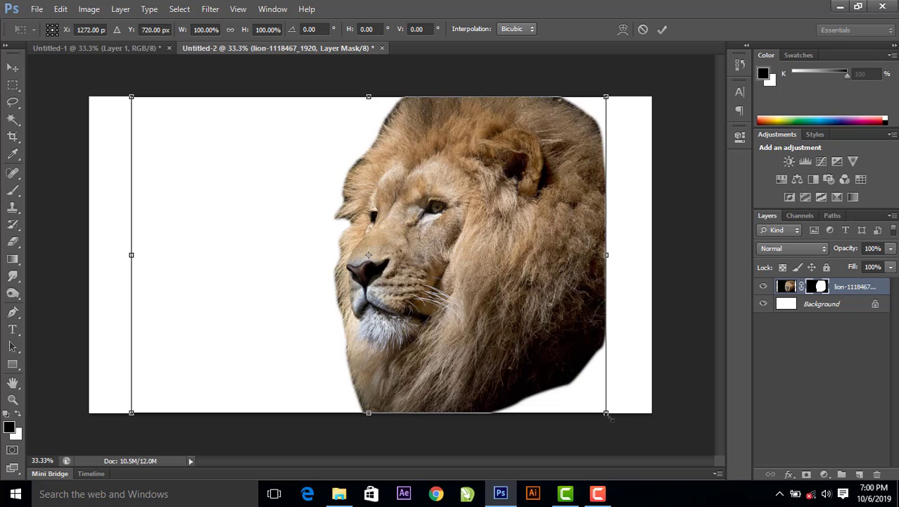
pyautogui.moveTo(607, 414); pyautogui.dragTo(553, 367)
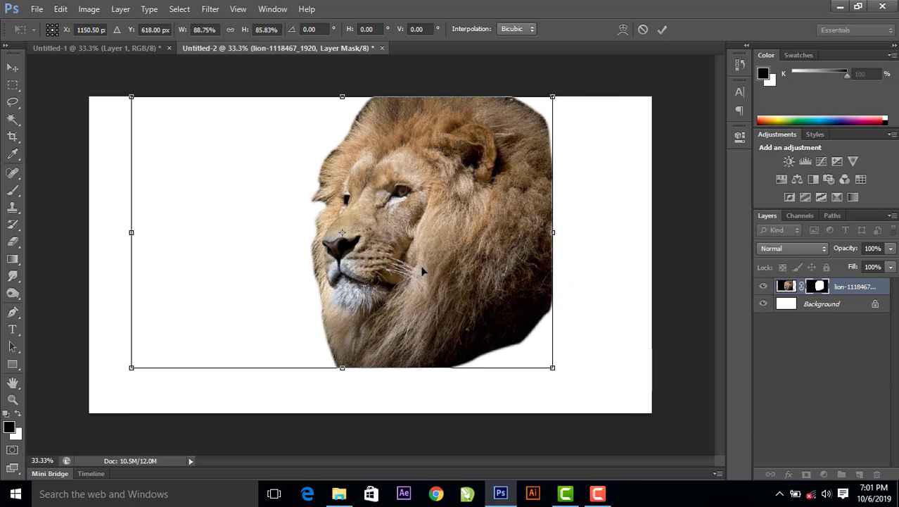
pyautogui.hotkey('ctrl', 'z')
pyautogui.moveTo(607, 413); pyautogui.dragTo(520, 356)
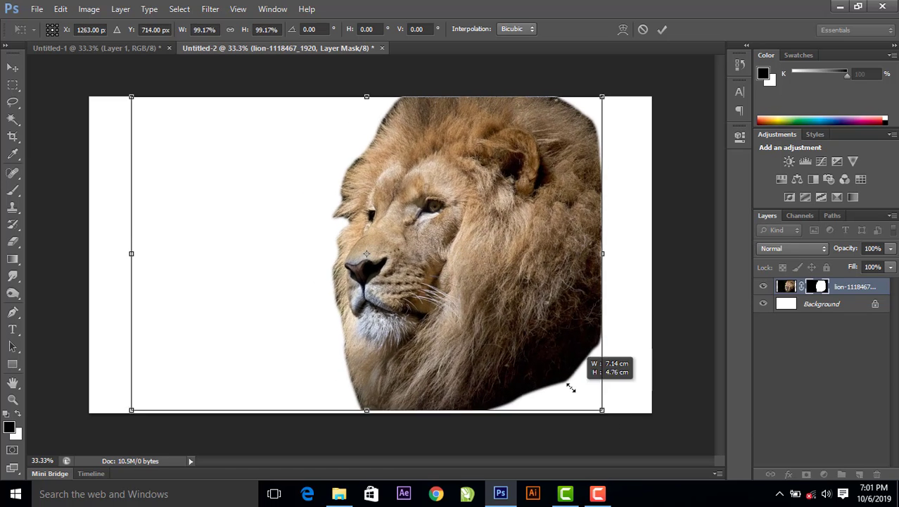
pyautogui.click(664, 31)
pyautogui.moveTo(463, 194); pyautogui.dragTo(458, 217)
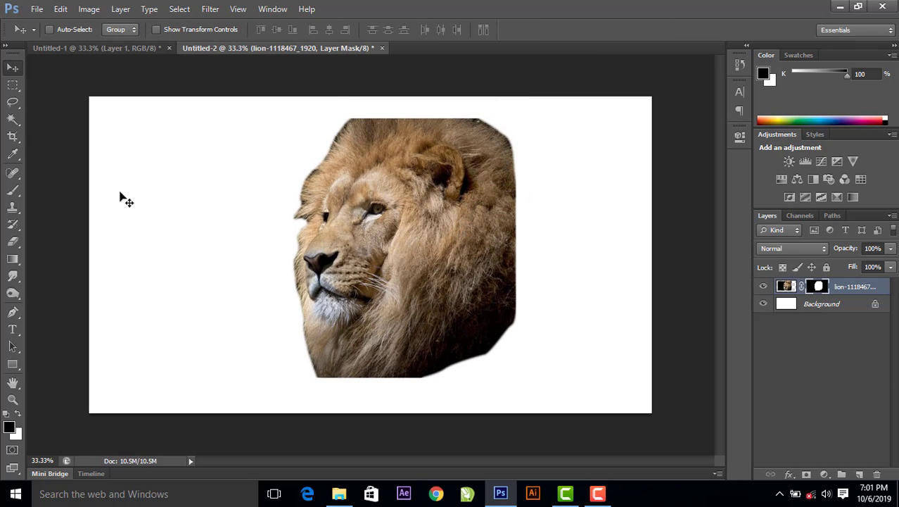
# - Apply the lion's layer mask permanently and set the Smudge tool strength to 50%
pyautogui.click(14, 277)
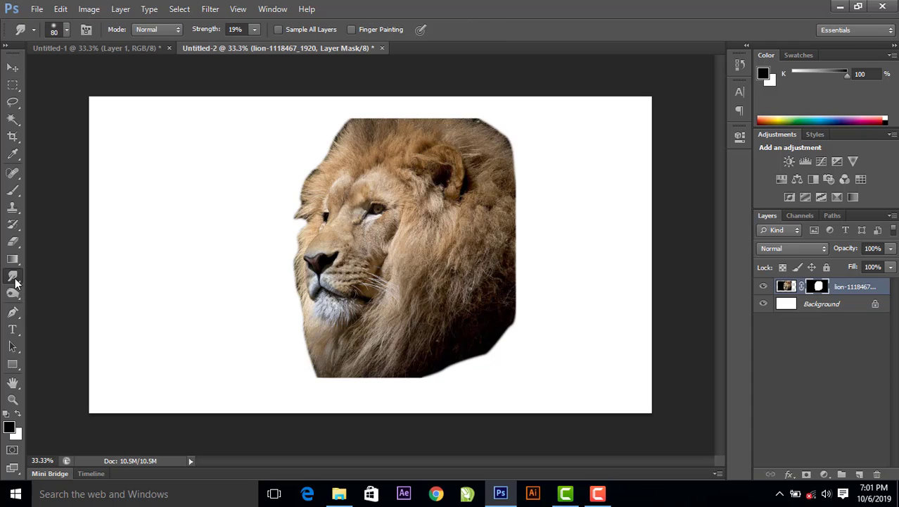
pyautogui.rightClick(818, 289)
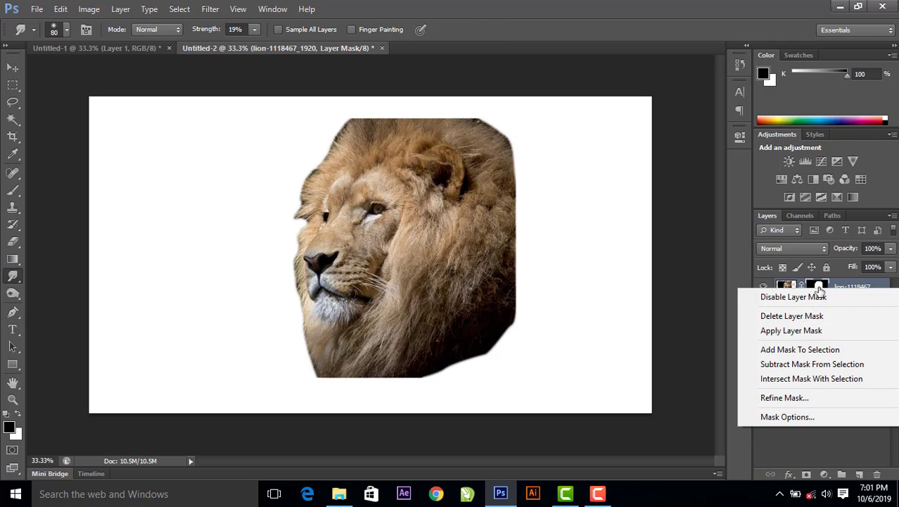
pyautogui.click(809, 329)
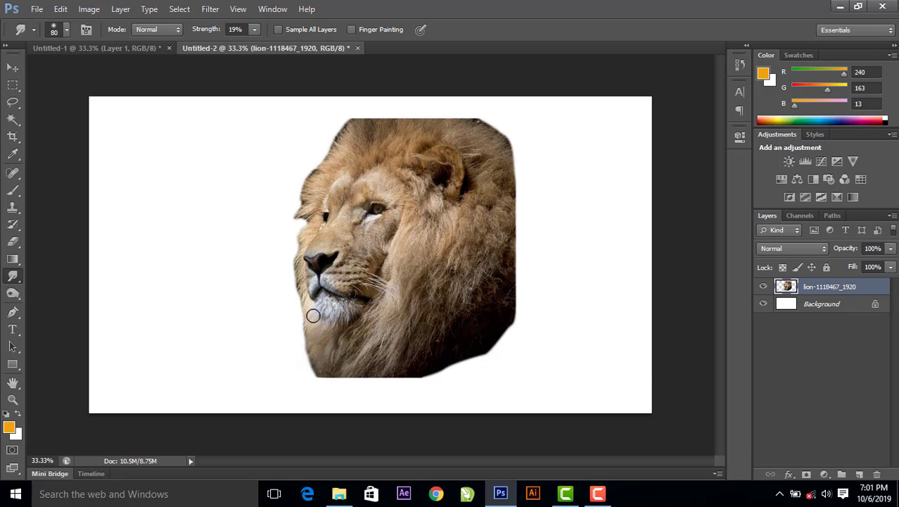
pyautogui.moveTo(304, 314)
pyautogui.mouseDown()
pyautogui.moveTo(291, 349)
pyautogui.moveTo(297, 332)
pyautogui.mouseUp()
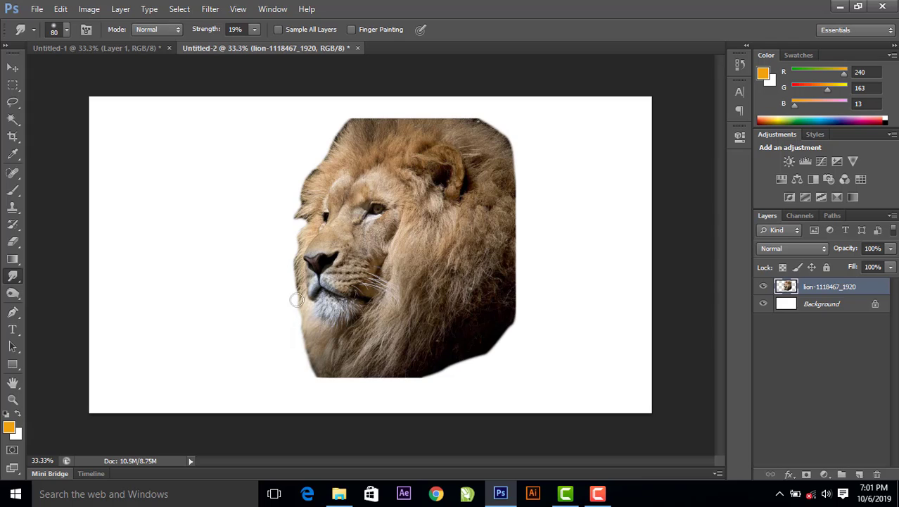
pyautogui.click(255, 29)
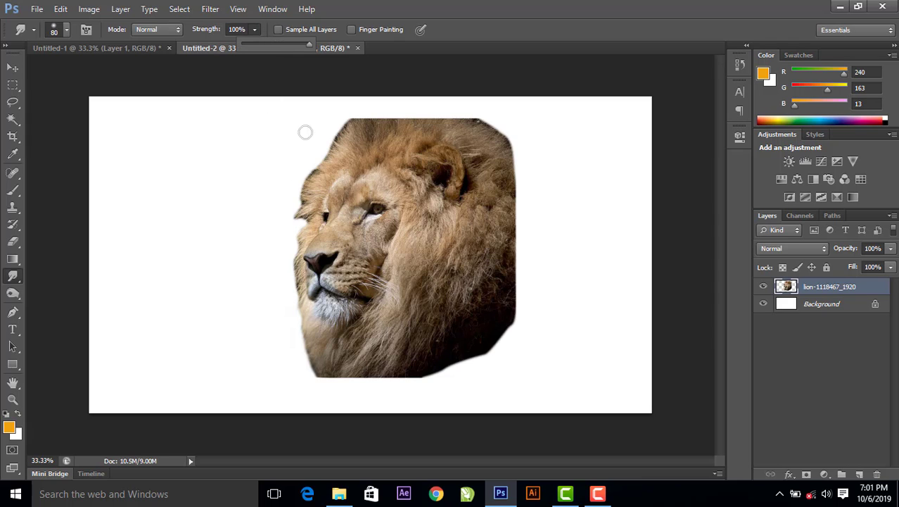
pyautogui.moveTo(309, 173); pyautogui.dragTo(289, 223)
pyautogui.hotkey('ctrl', 'z')
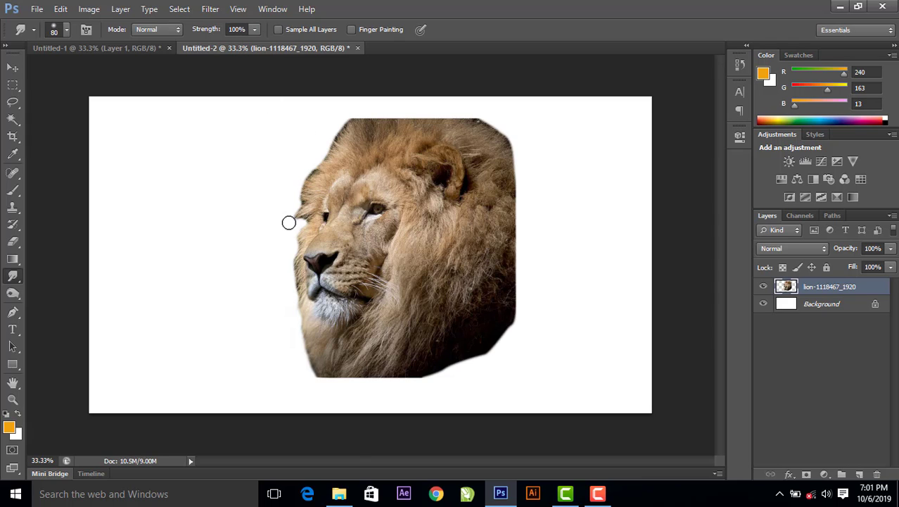
pyautogui.hotkey('ctrl', '+')
pyautogui.moveTo(266, 292); pyautogui.dragTo(261, 311)
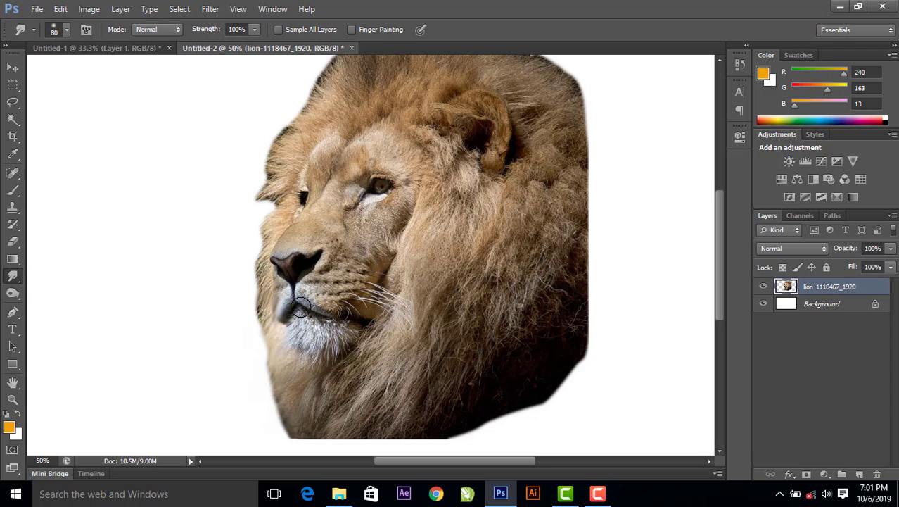
pyautogui.click(230, 30)
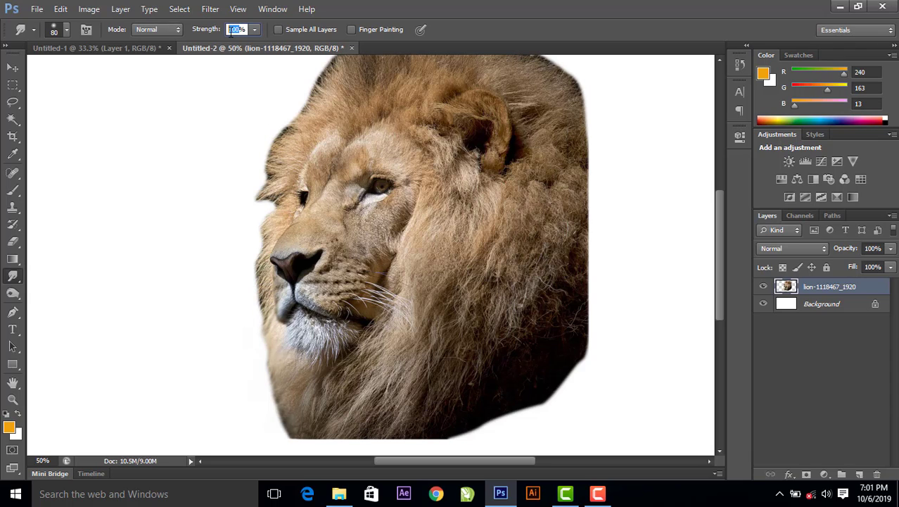
pyautogui.write('50')
pyautogui.press('Return')
# - Smudge the lion's cheek, chin, forehead, top and right mane edges outward into wisps
pyautogui.moveTo(259, 237); pyautogui.dragTo(257, 303)
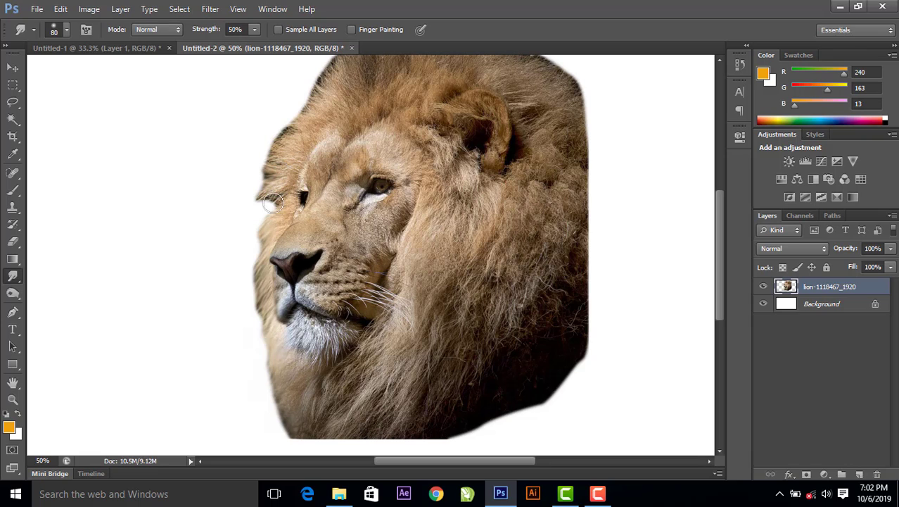
pyautogui.moveTo(273, 202); pyautogui.dragTo(265, 207)
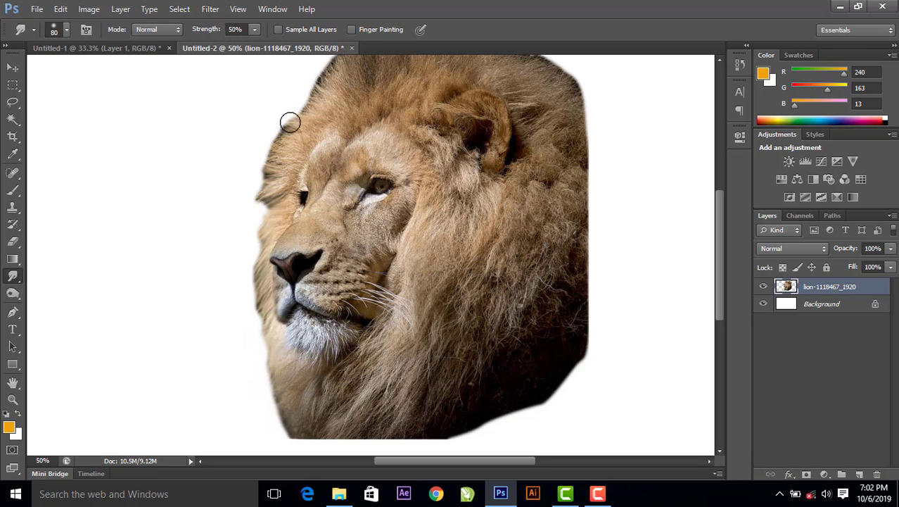
pyautogui.moveTo(290, 123); pyautogui.dragTo(275, 131)
pyautogui.moveTo(305, 104); pyautogui.dragTo(313, 85)
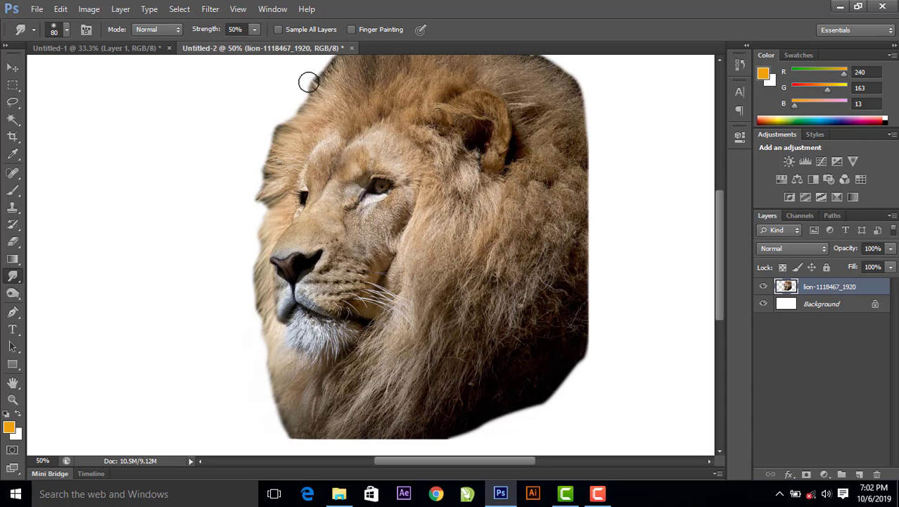
pyautogui.moveTo(719, 267); pyautogui.dragTo(719, 237)
pyautogui.moveTo(320, 149)
pyautogui.mouseDown()
pyautogui.moveTo(435, 125)
pyautogui.moveTo(526, 121)
pyautogui.moveTo(411, 113)
pyautogui.moveTo(527, 112)
pyautogui.moveTo(575, 156)
pyautogui.mouseUp()
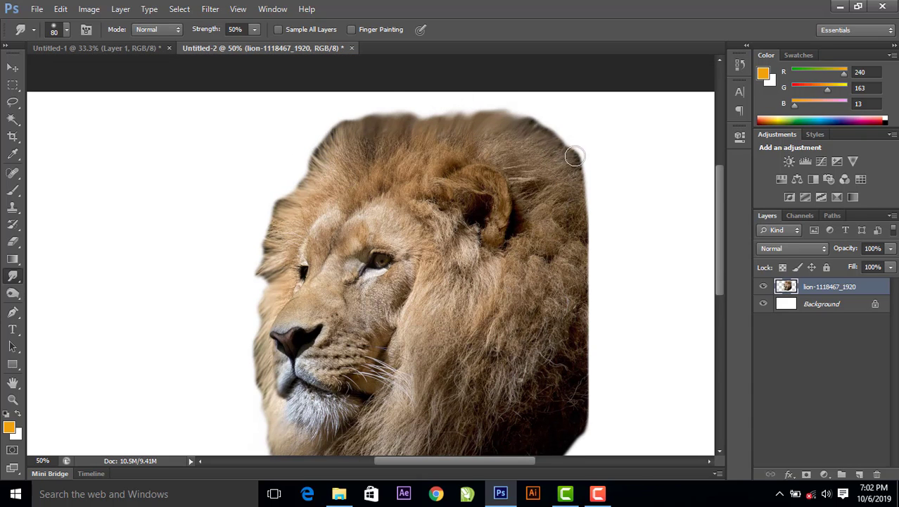
pyautogui.hotkey('ctrl', '-')
pyautogui.moveTo(537, 183)
pyautogui.mouseDown()
pyautogui.moveTo(522, 215)
pyautogui.moveTo(519, 325)
pyautogui.mouseUp()
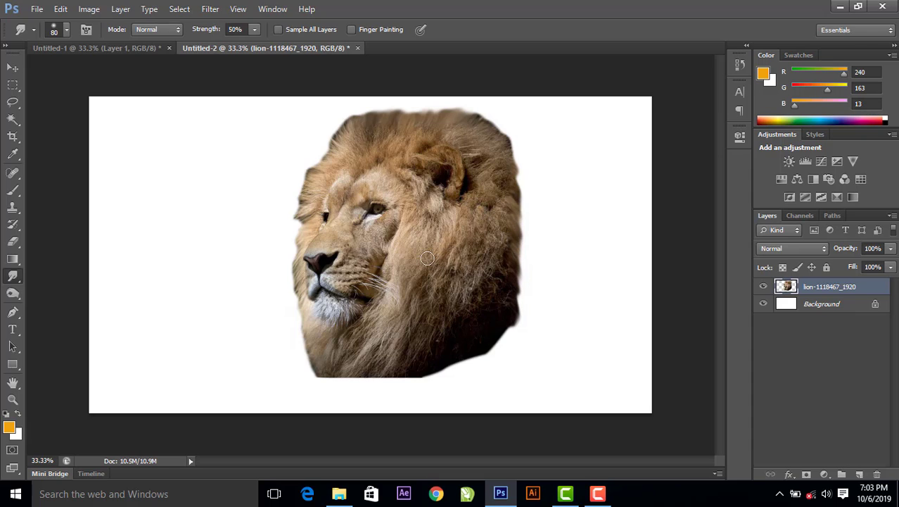
pyautogui.moveTo(440, 107); pyautogui.dragTo(381, 117)
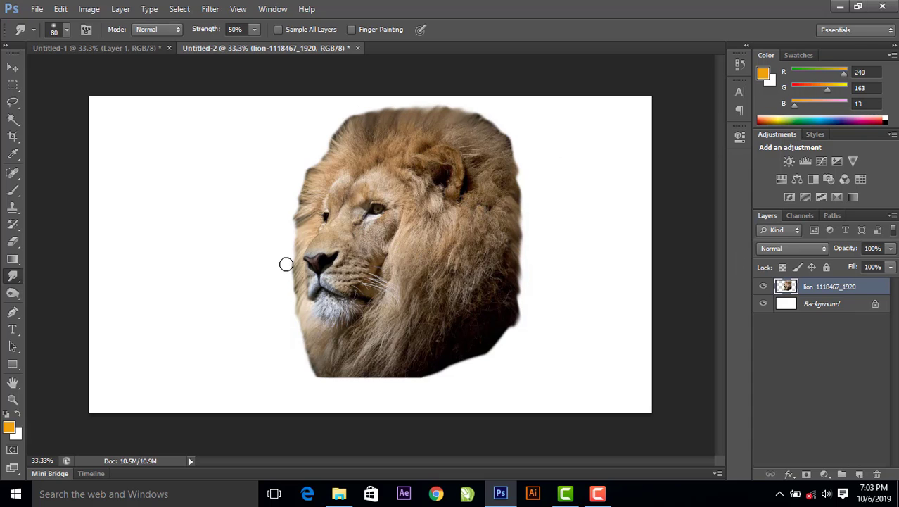
pyautogui.moveTo(286, 264)
pyautogui.mouseDown()
pyautogui.moveTo(299, 219)
pyautogui.moveTo(288, 271)
pyautogui.mouseUp()
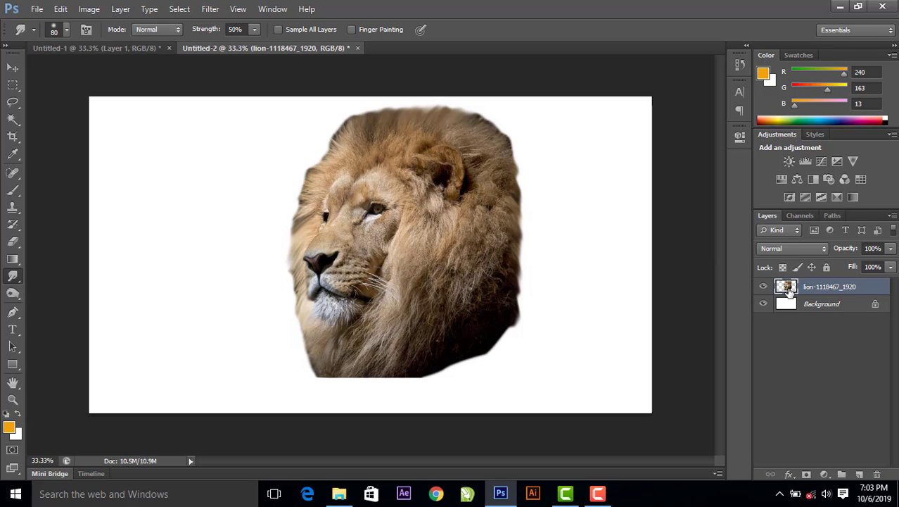
# - Add a new layer and sample the mane's darker brown for a brush at 51% opacity
pyautogui.click(860, 474)
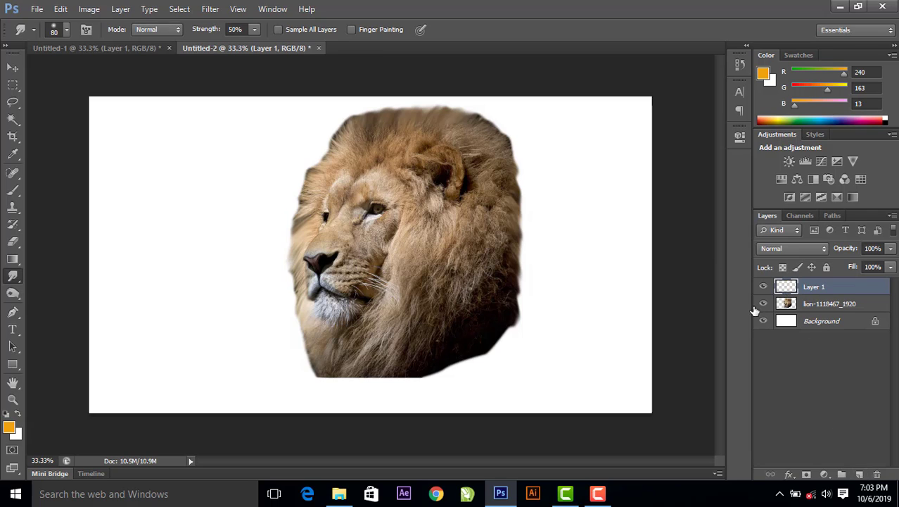
pyautogui.click(12, 188)
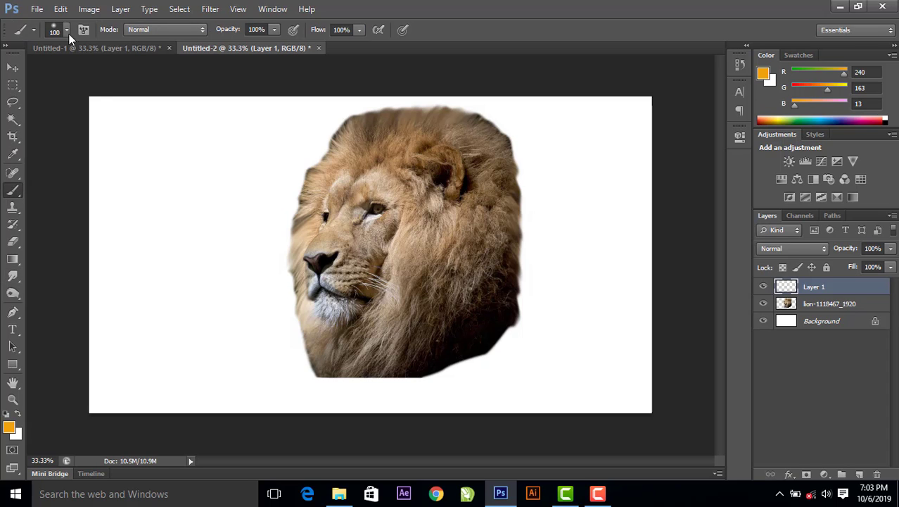
pyautogui.click(12, 154)
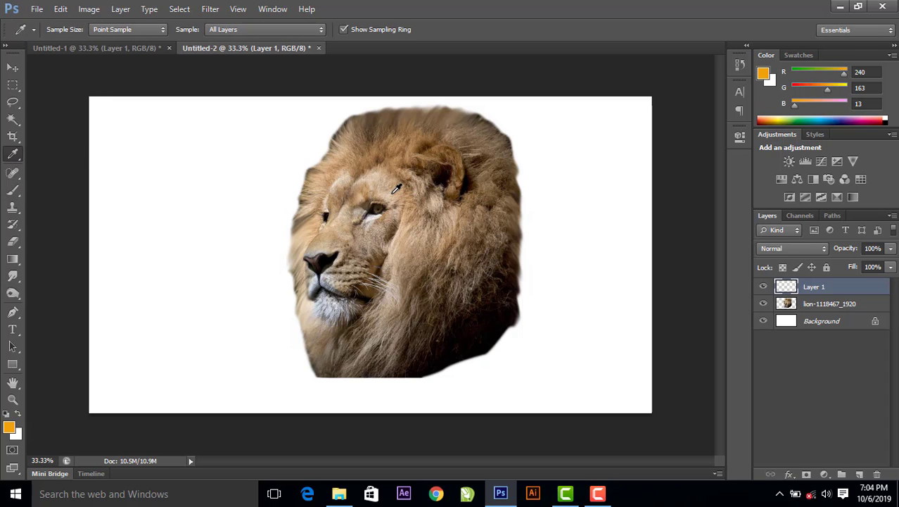
pyautogui.click(393, 194)
pyautogui.click(398, 151)
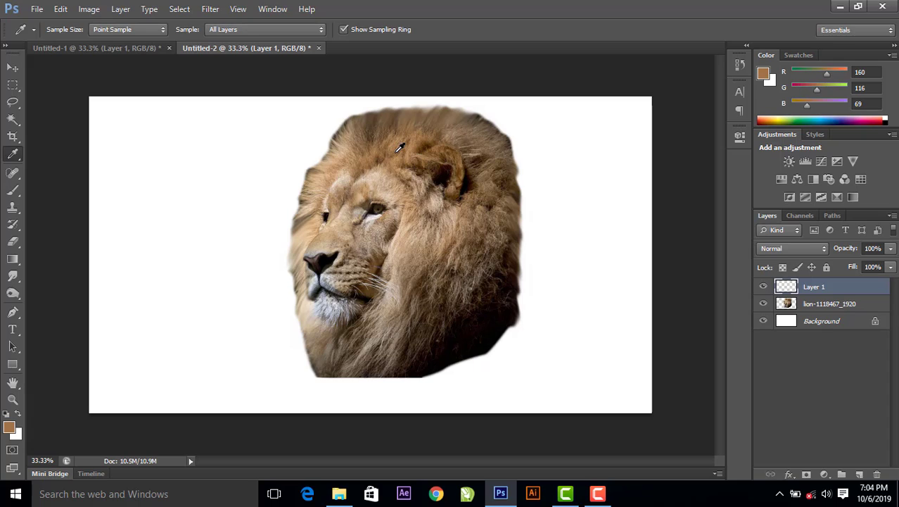
pyautogui.click(13, 190)
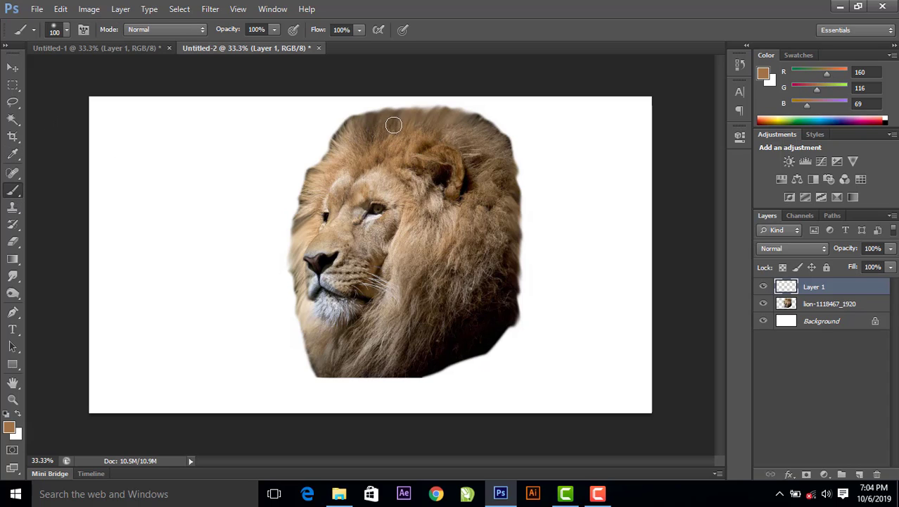
pyautogui.click(274, 30)
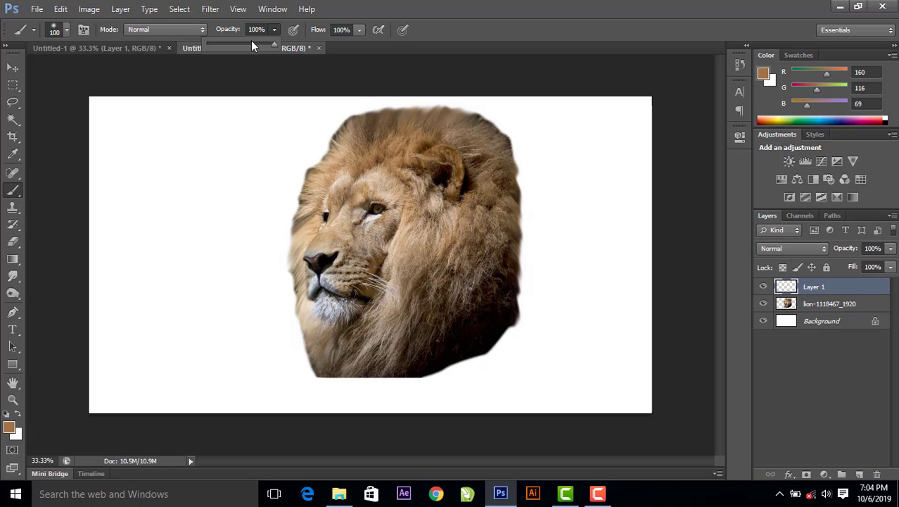
pyautogui.click(289, 47)
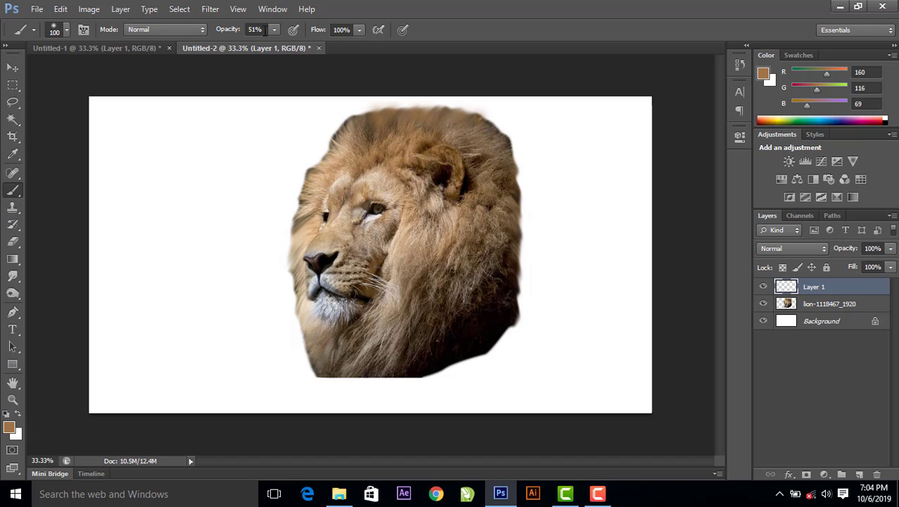
# - Paint soft 24%-opacity, size-50 strokes along the mane's left edges, then select both layers
pyautogui.press('3')
pyautogui.press('2')
pyautogui.hotkey('ctrl', '+')
pyautogui.scroll(2, 337, 212)
pyautogui.press('[')
pyautogui.press('[')
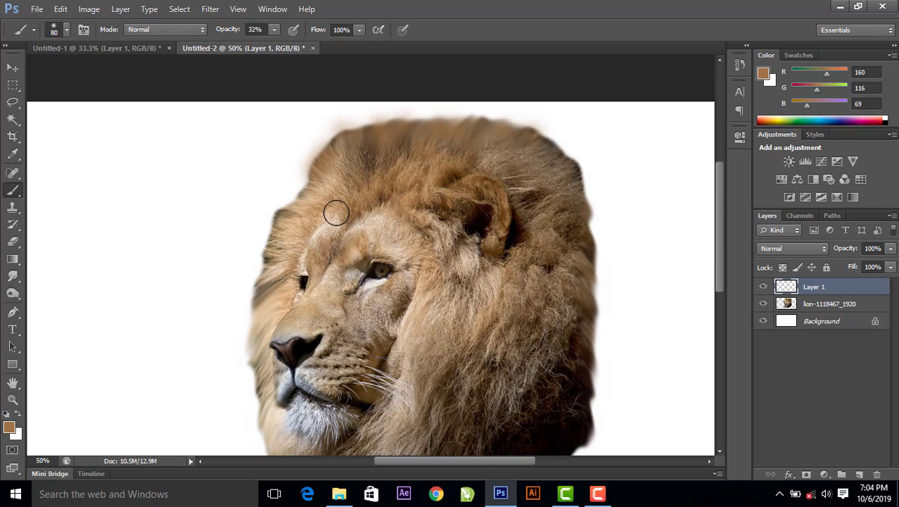
pyautogui.press('2')
pyautogui.press('4')
pyautogui.press('[')
pyautogui.press('[')
pyautogui.press('[')
pyautogui.moveTo(279, 210); pyautogui.dragTo(278, 221)
pyautogui.scroll(-5, 292, 376)
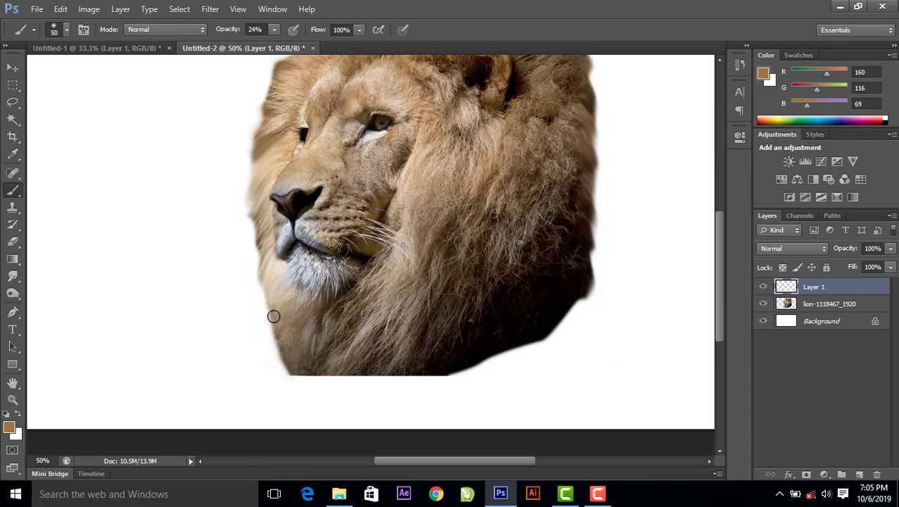
pyautogui.moveTo(274, 29); pyautogui.dragTo(277, 44)
pyautogui.hotkey('ctrl', '-')
pyautogui.click(13, 68)
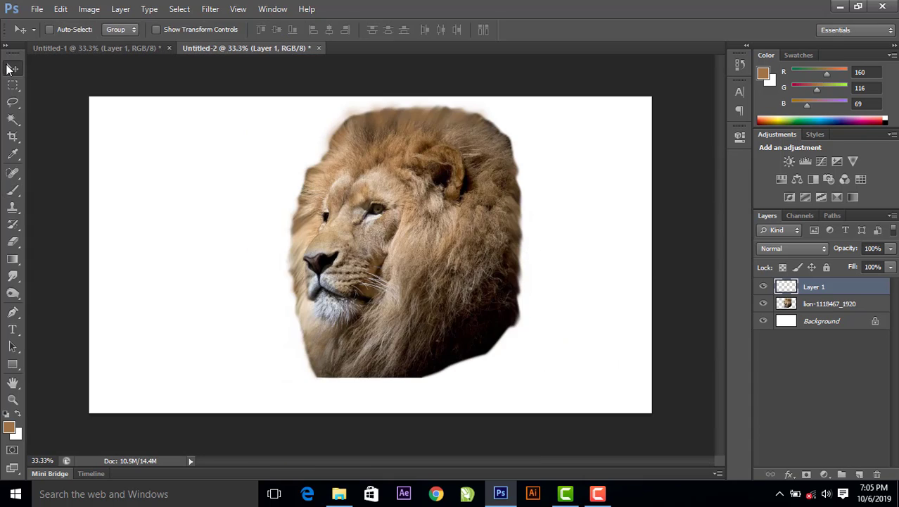
pyautogui.keyDown('shift'); pyautogui.click(818, 304); pyautogui.keyUp('shift')
# - Merge the painted layer into the lion and drag it into the black Untitled-1 canvas
pyautogui.rightClick(817, 304)
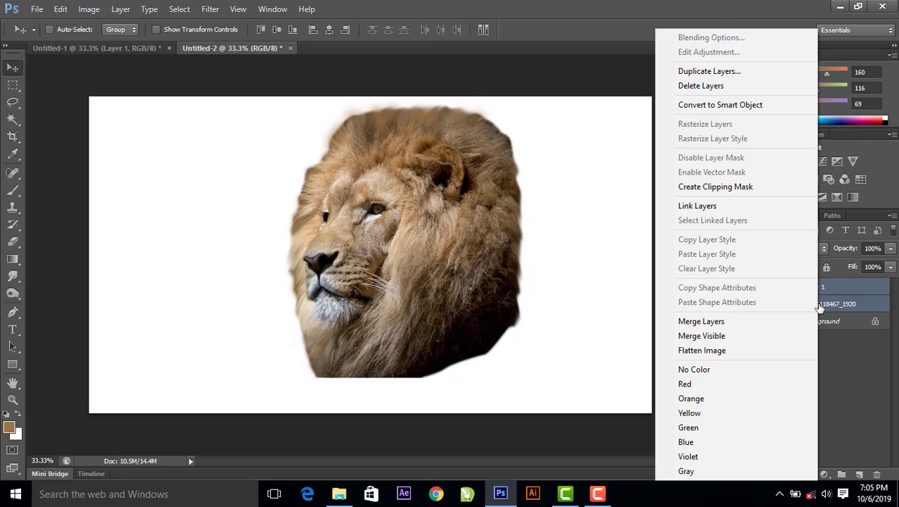
pyautogui.click(744, 316)
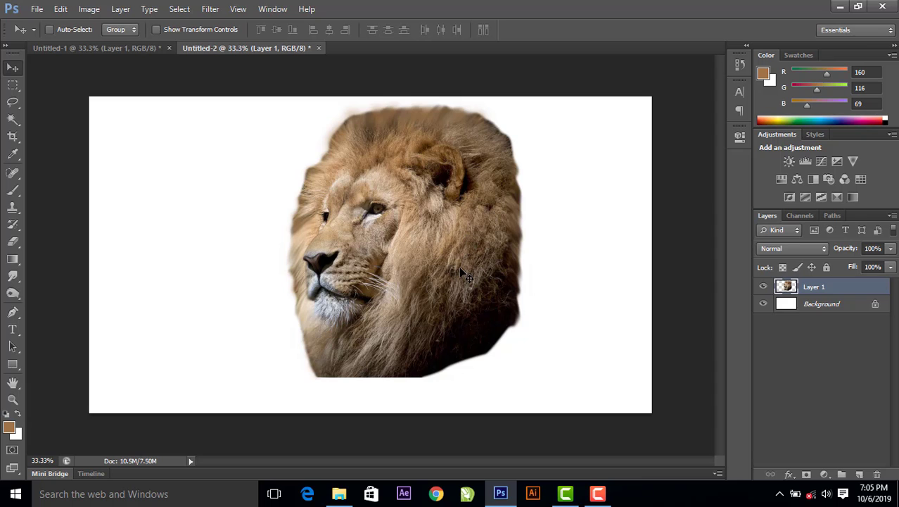
pyautogui.moveTo(460, 269)
pyautogui.mouseDown()
pyautogui.moveTo(140, 51)
pyautogui.moveTo(190, 109)
pyautogui.mouseUp()
pyautogui.moveTo(271, 256); pyautogui.dragTo(299, 299)
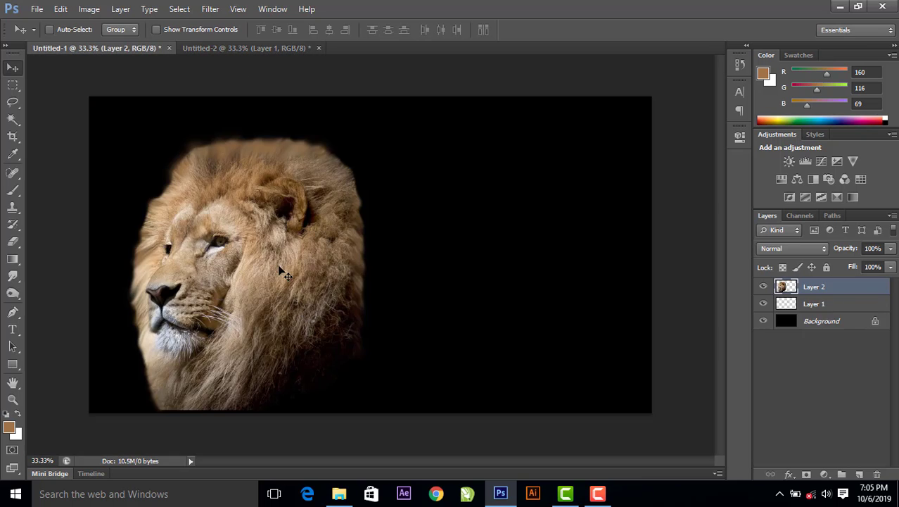
# - Flip the lion horizontally to face right and move it to the lower left
pyautogui.rightClick(283, 275)
pyautogui.click(281, 281)
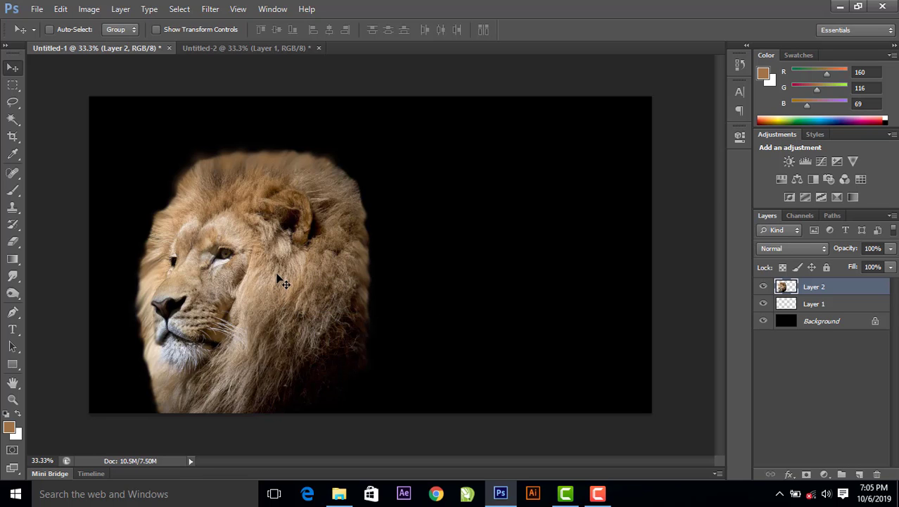
pyautogui.click(61, 9)
pyautogui.moveTo(104, 255)
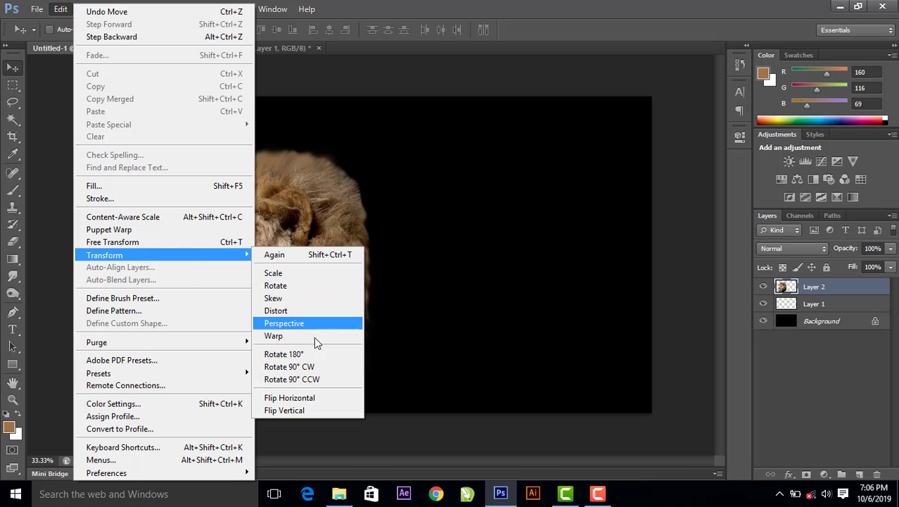
pyautogui.click(325, 398)
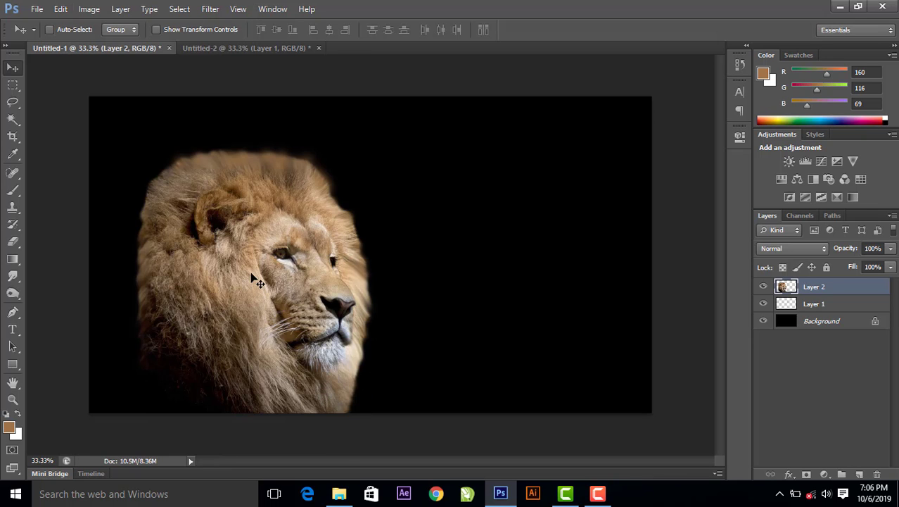
pyautogui.moveTo(254, 276)
pyautogui.mouseDown()
pyautogui.moveTo(208, 300)
pyautogui.moveTo(199, 316)
pyautogui.mouseUp()
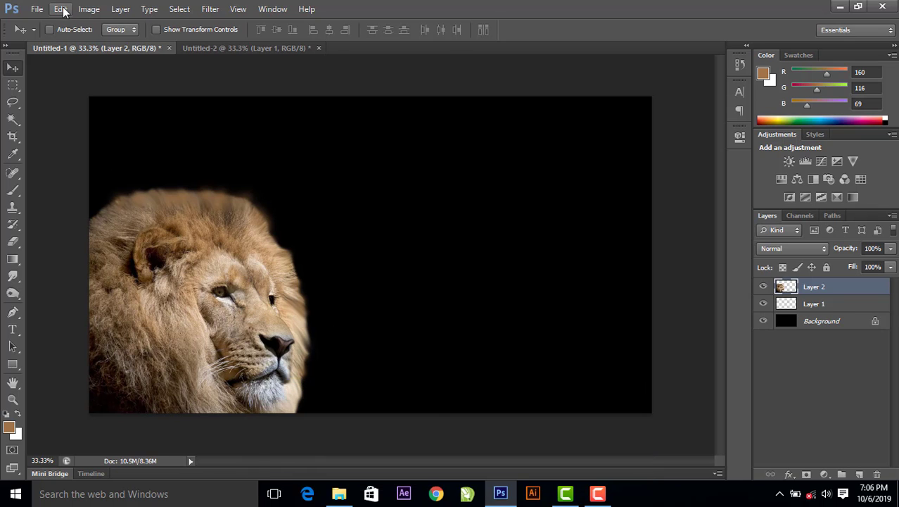
# - Free-transform the lion down to about 83%, nudge it slightly upward, and commit
pyautogui.click(62, 10)
pyautogui.moveTo(112, 241)
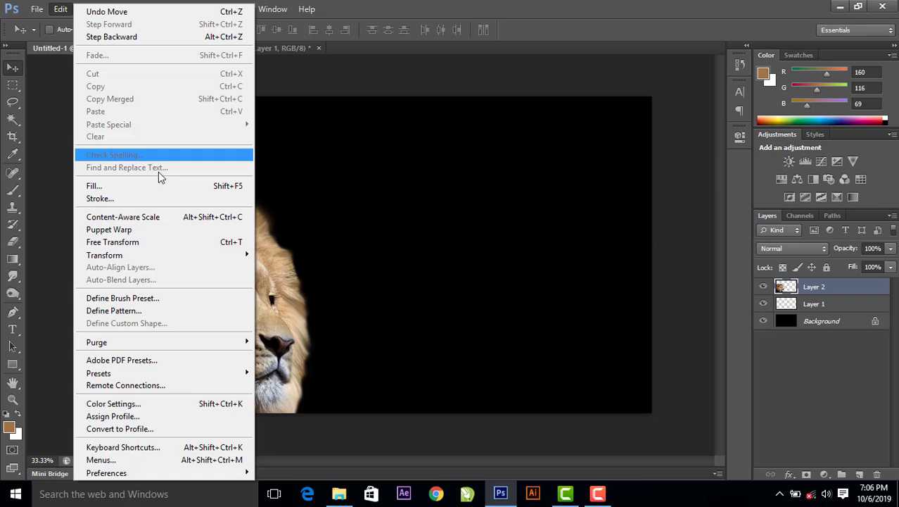
pyautogui.click(209, 243)
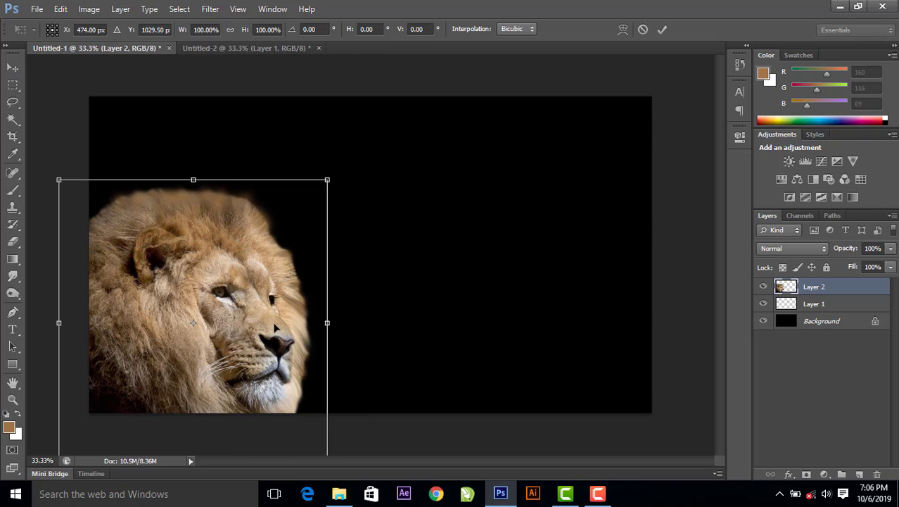
pyautogui.rightClick(276, 326)
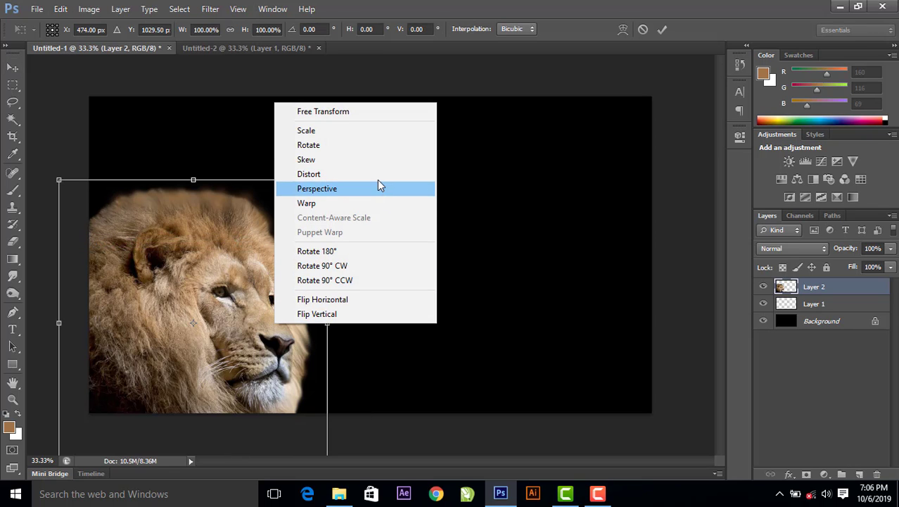
pyautogui.click(380, 159)
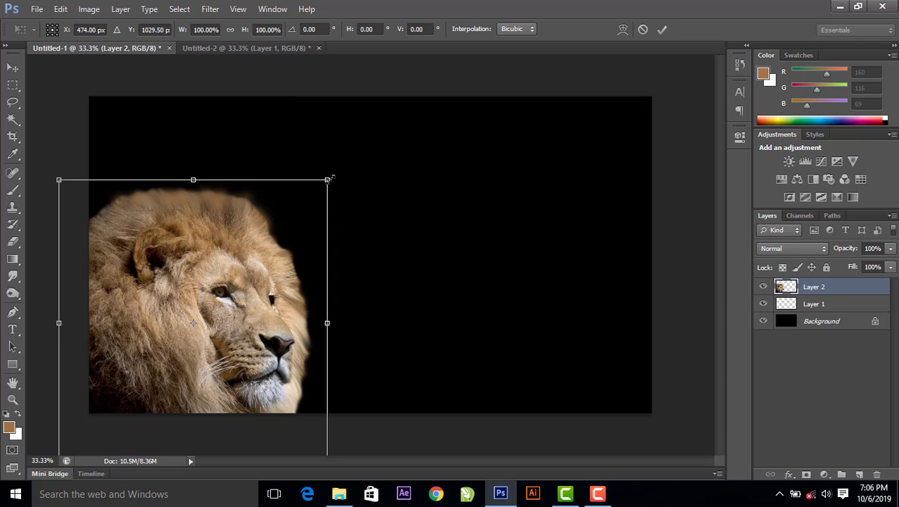
pyautogui.moveTo(327, 181); pyautogui.dragTo(299, 232)
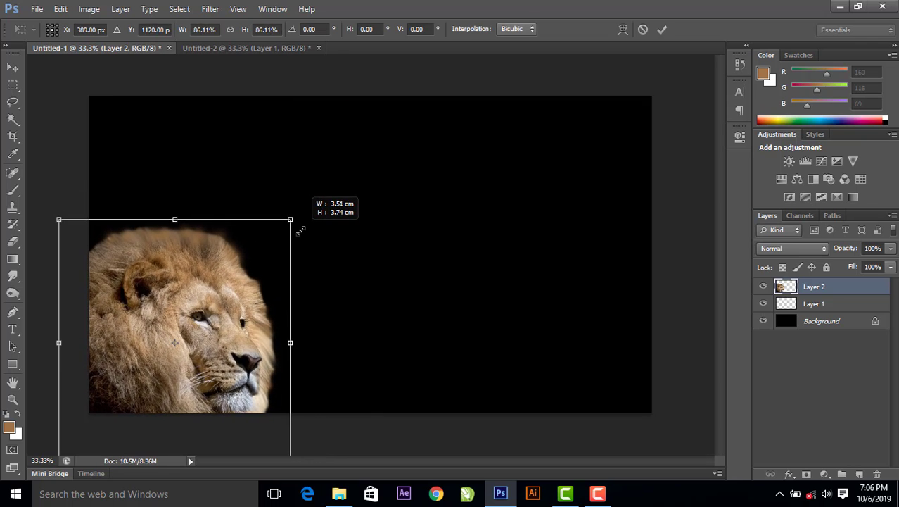
pyautogui.moveTo(198, 373); pyautogui.dragTo(197, 363)
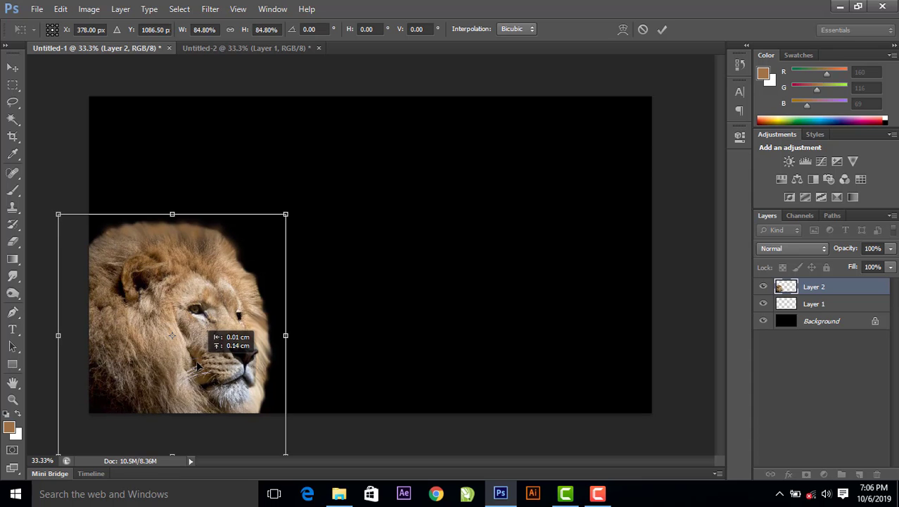
pyautogui.moveTo(286, 213); pyautogui.dragTo(279, 221)
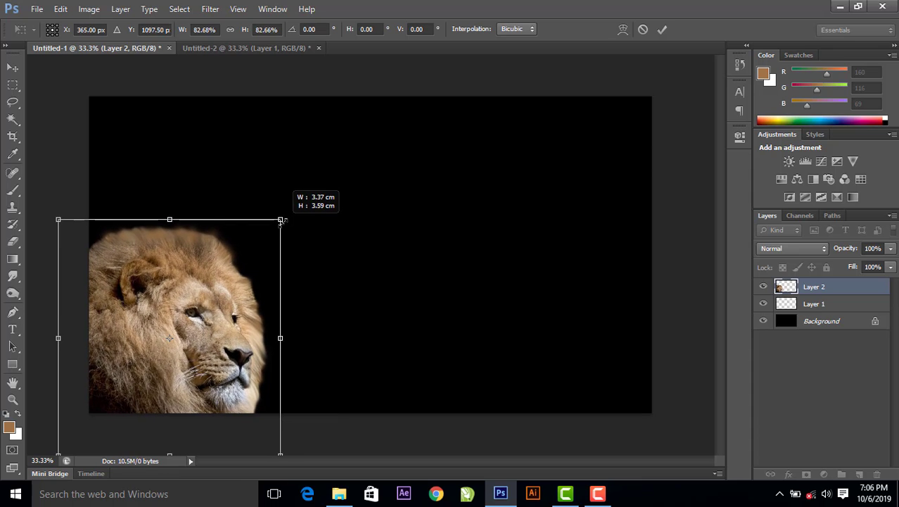
pyautogui.click(661, 30)
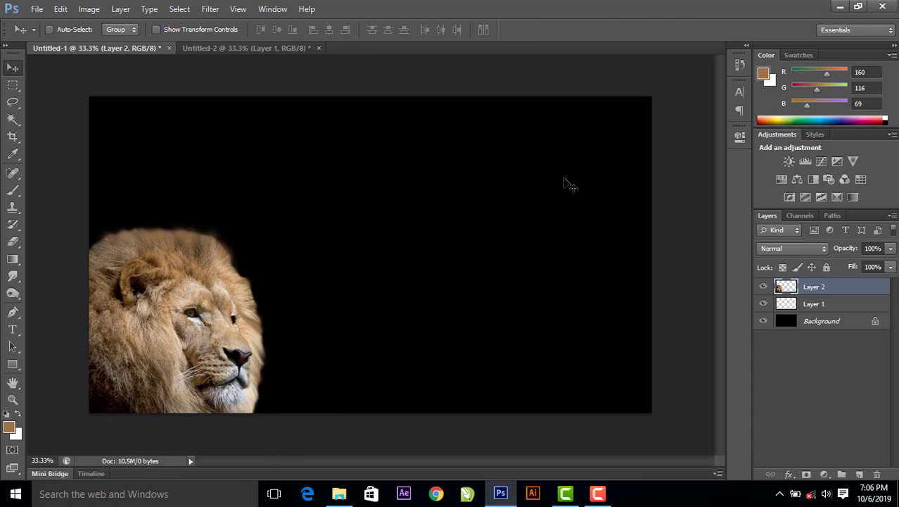
# - Place the moon photo into the scene, scaled to about a third, in the upper right
pyautogui.click(859, 474)
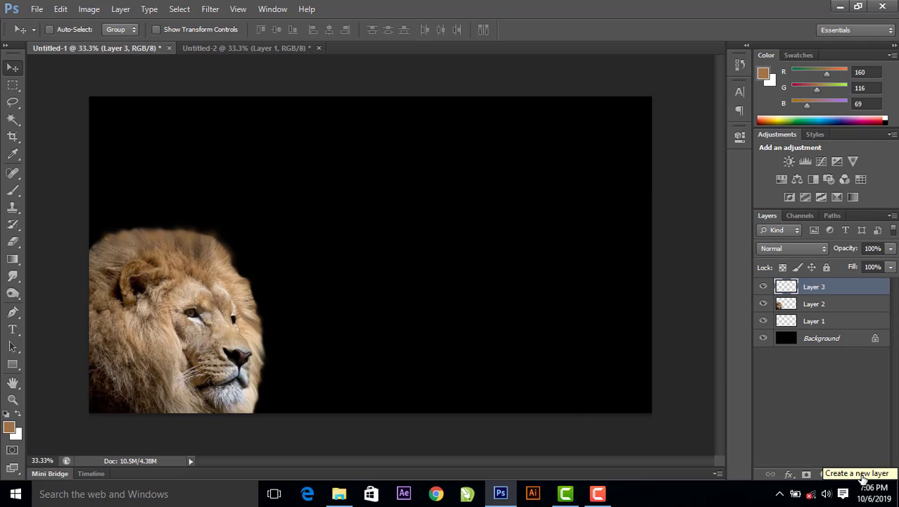
pyautogui.click(339, 493)
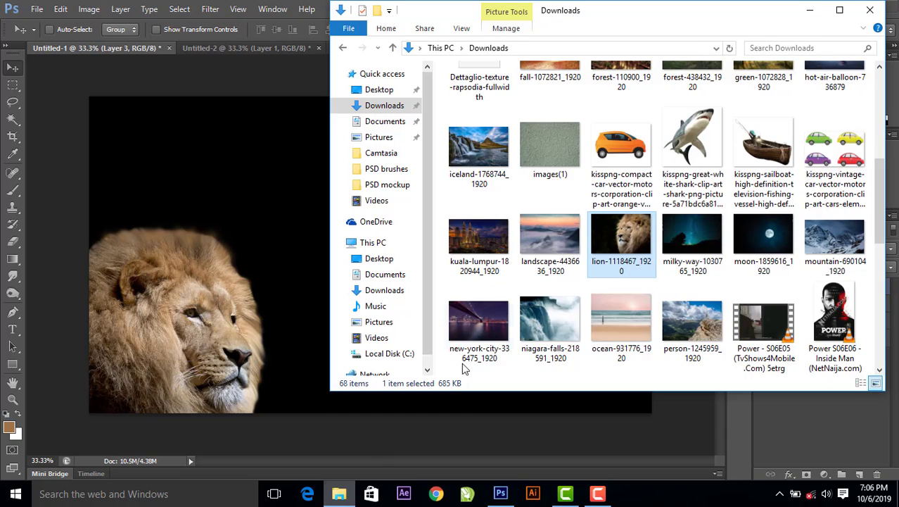
pyautogui.click(751, 229)
pyautogui.moveTo(774, 241); pyautogui.dragTo(285, 234)
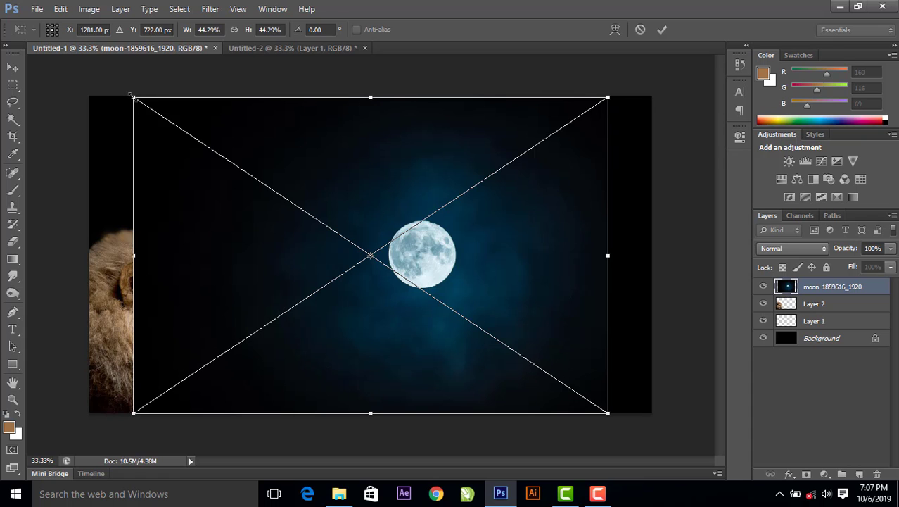
pyautogui.moveTo(130, 94); pyautogui.dragTo(258, 182)
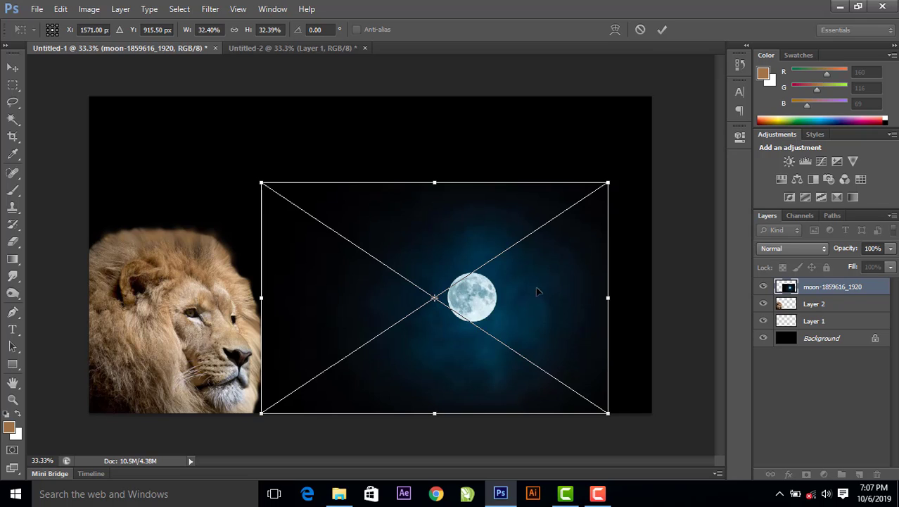
pyautogui.moveTo(537, 276); pyautogui.dragTo(587, 166)
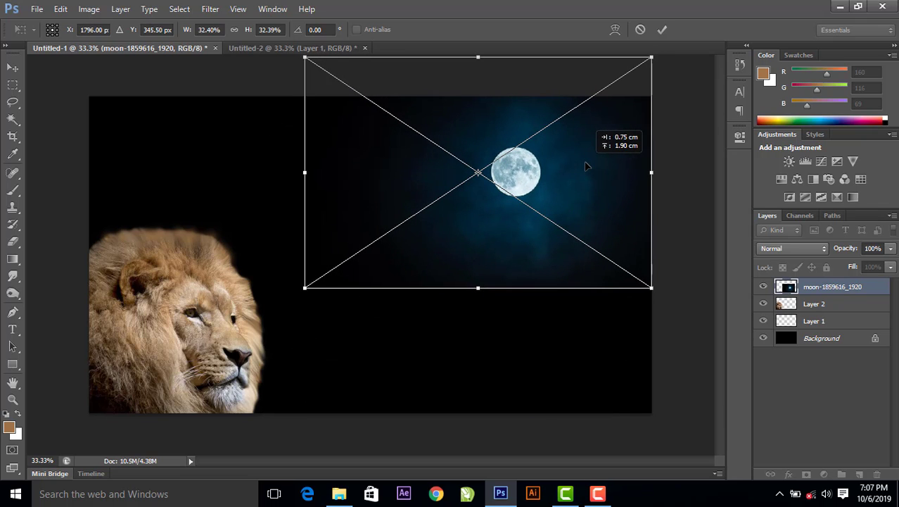
pyautogui.click(662, 29)
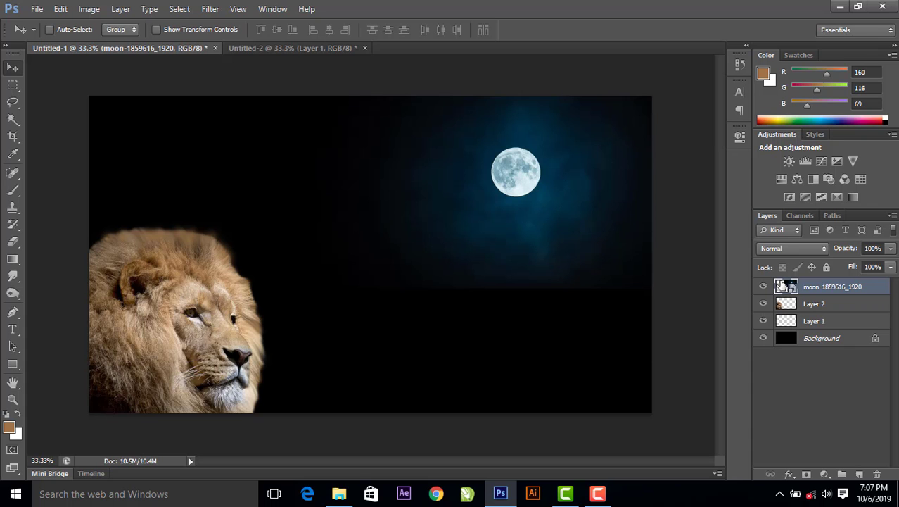
# - Rasterize the moon layer, then scale it to about 82% and nudge it higher
pyautogui.rightClick(816, 291)
pyautogui.click(703, 156)
pyautogui.click(60, 9)
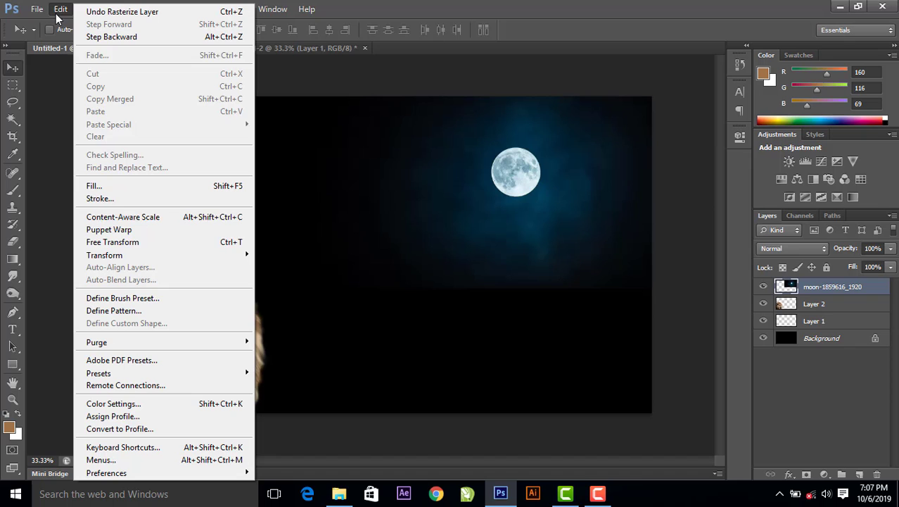
pyautogui.click(196, 243)
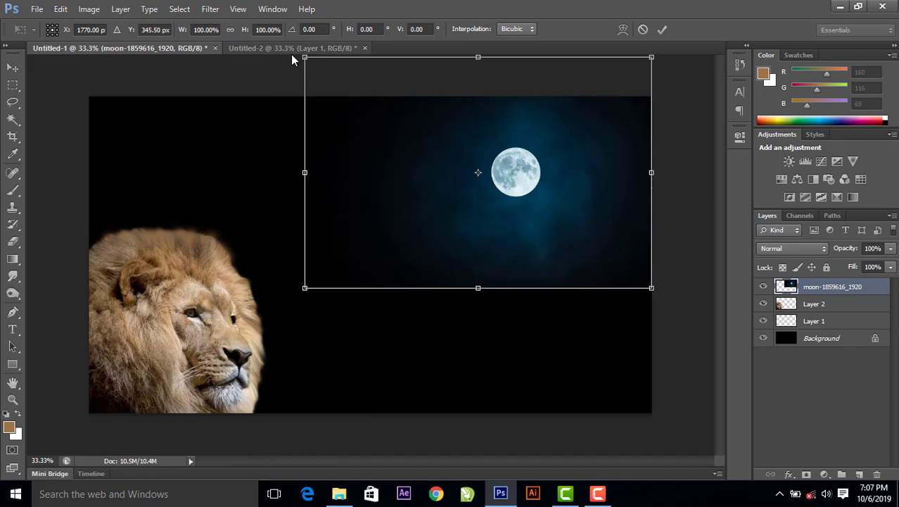
pyautogui.moveTo(305, 58); pyautogui.dragTo(364, 104)
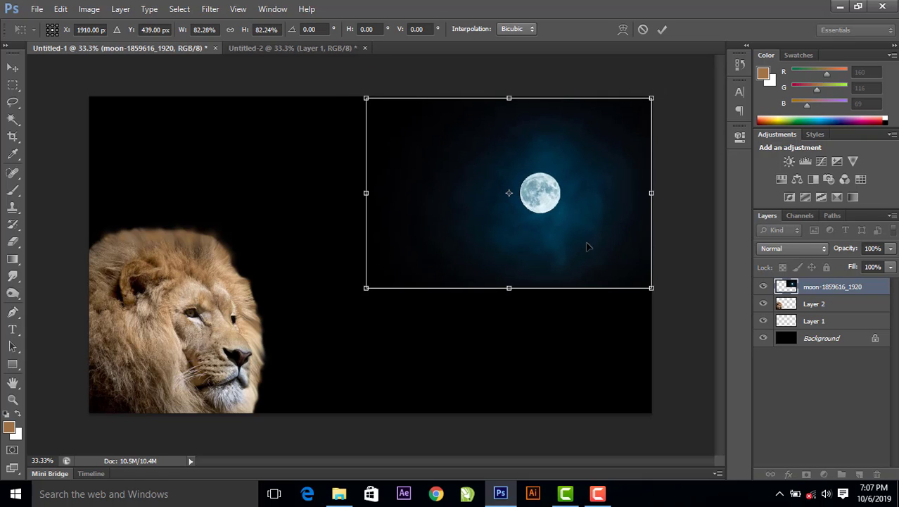
pyautogui.moveTo(590, 247); pyautogui.dragTo(591, 235)
pyautogui.click(666, 27)
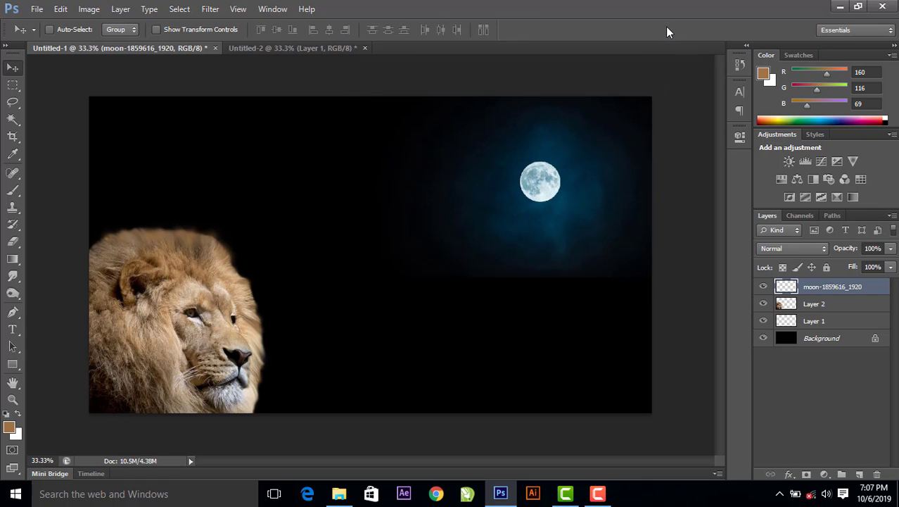
# - Gaussian-blur a strip along the moon's bottom edge at radius 49.7, then deselect
pyautogui.click(10, 86)
pyautogui.moveTo(372, 242); pyautogui.dragTo(669, 288)
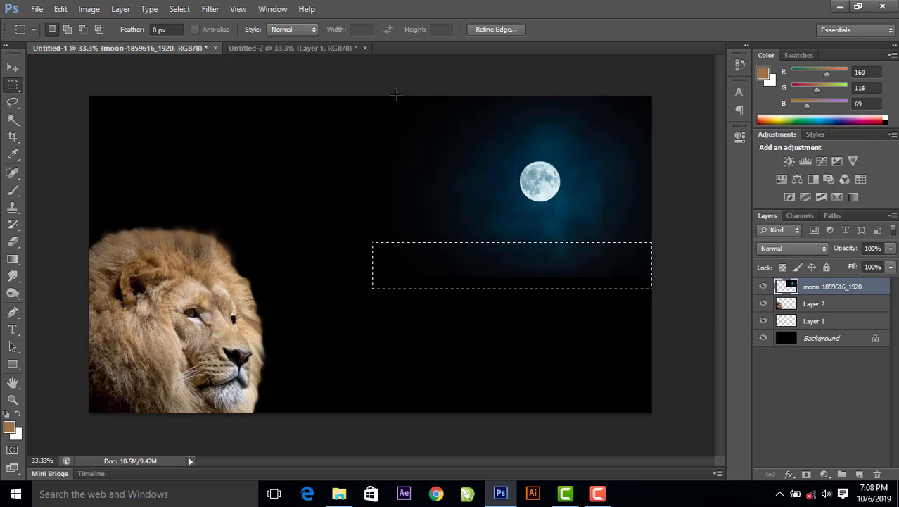
pyautogui.click(210, 10)
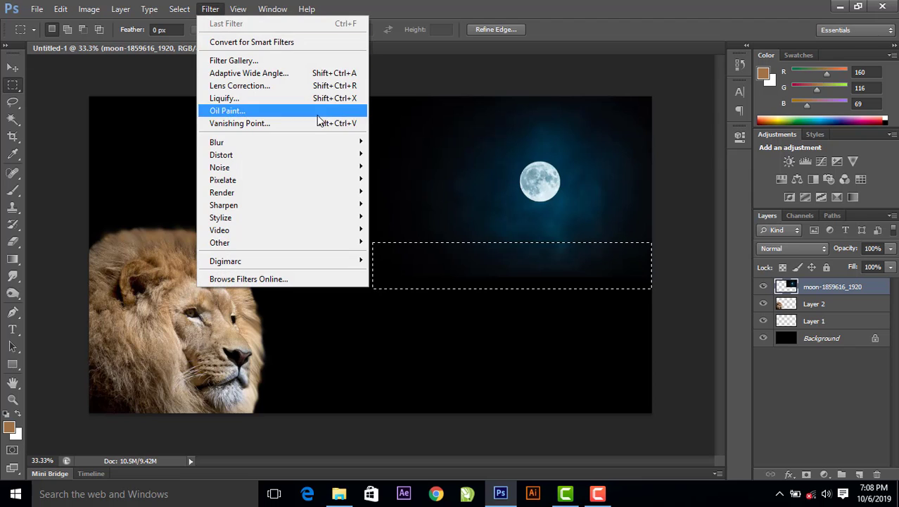
pyautogui.moveTo(217, 142)
pyautogui.click(401, 235)
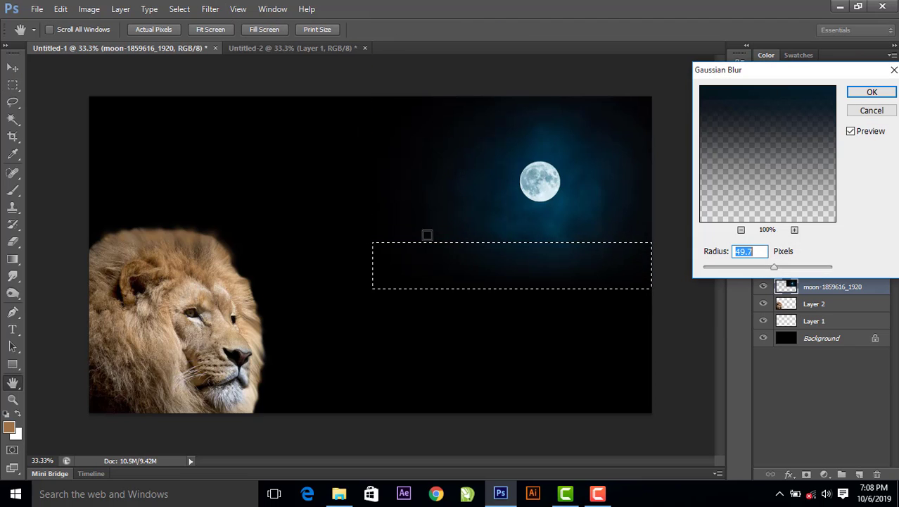
pyautogui.click(865, 93)
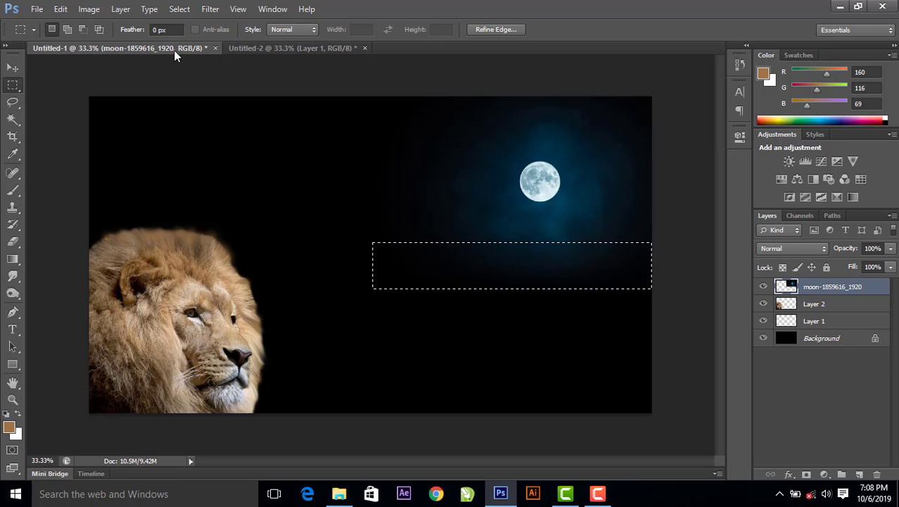
pyautogui.click(62, 10)
pyautogui.click(63, 11)
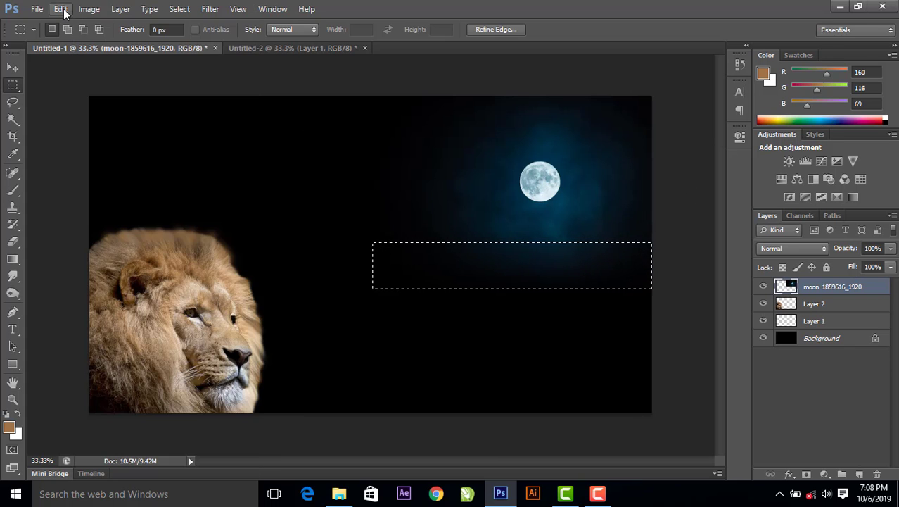
pyautogui.click(179, 9)
pyautogui.click(192, 38)
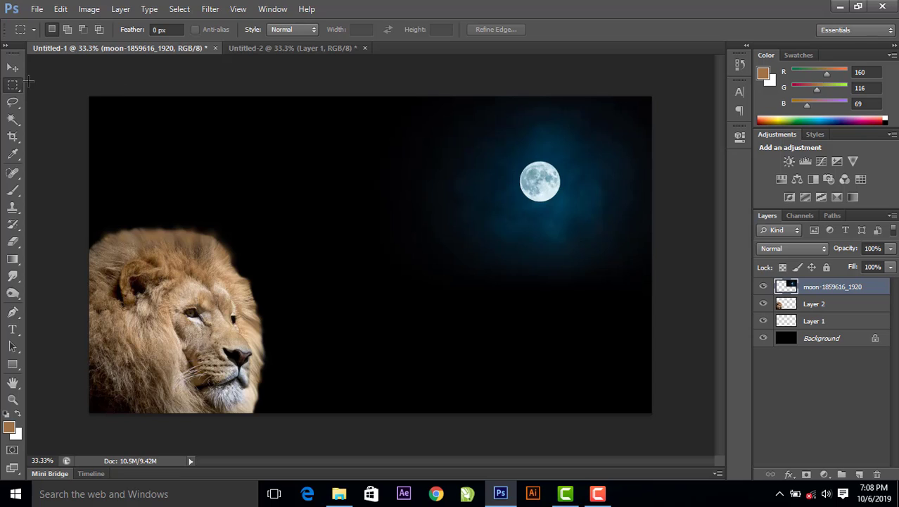
# - Reselect the strip and reapply Gaussian Blur at a lower radius, then deselect
pyautogui.click(14, 65)
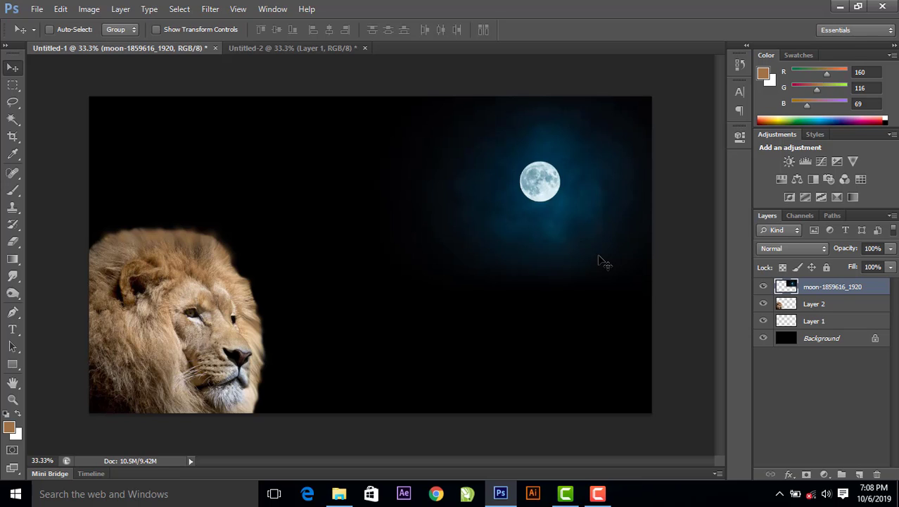
pyautogui.hotkey('ctrl', 'shift', 'd')
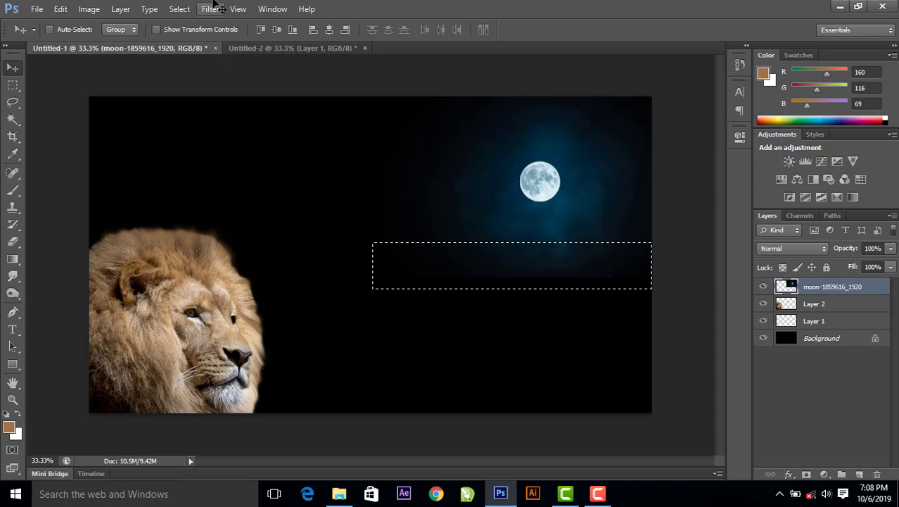
pyautogui.click(211, 8)
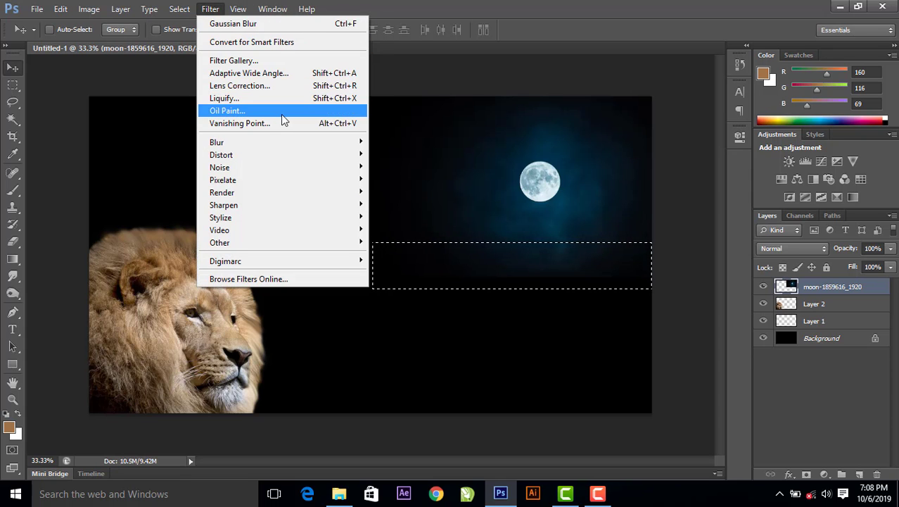
pyautogui.moveTo(281, 142)
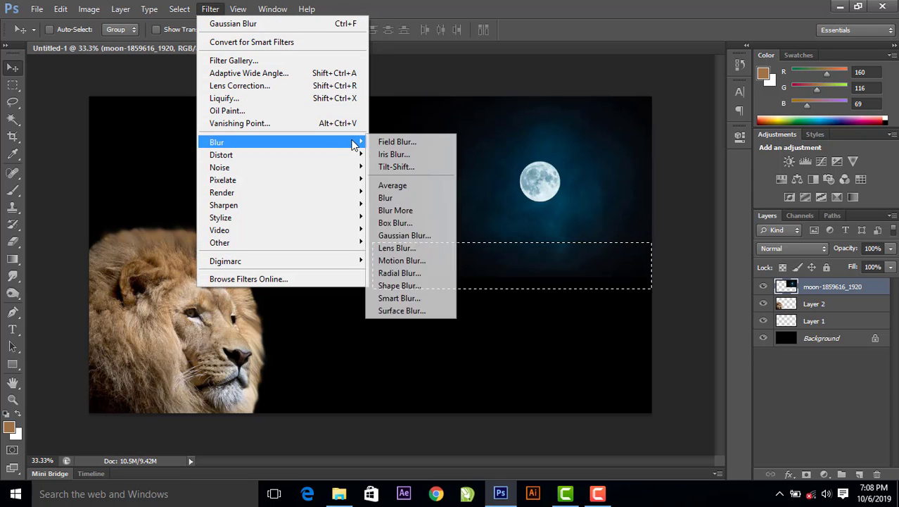
pyautogui.click(406, 238)
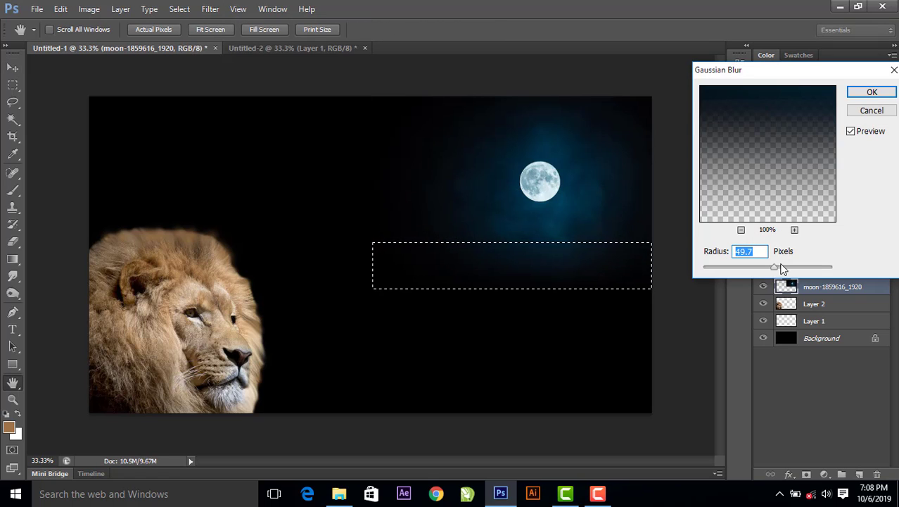
pyautogui.moveTo(774, 268); pyautogui.dragTo(769, 272)
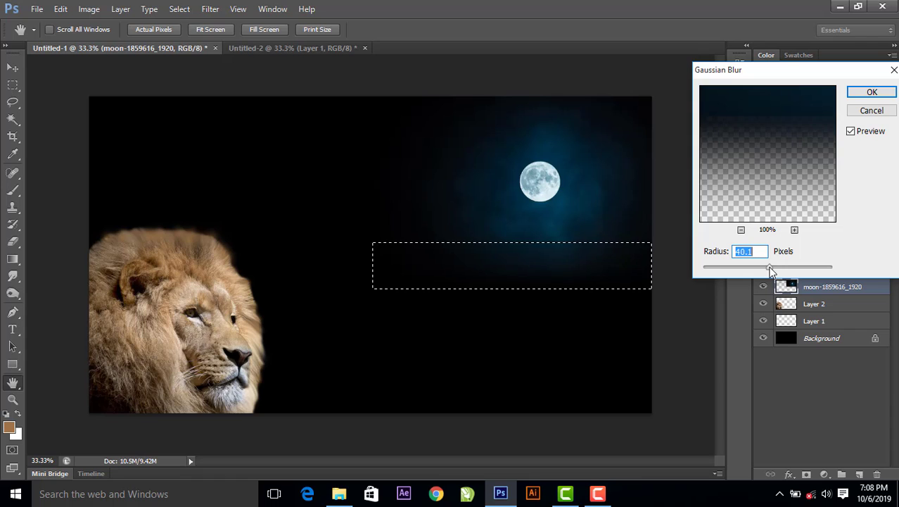
pyautogui.click(871, 93)
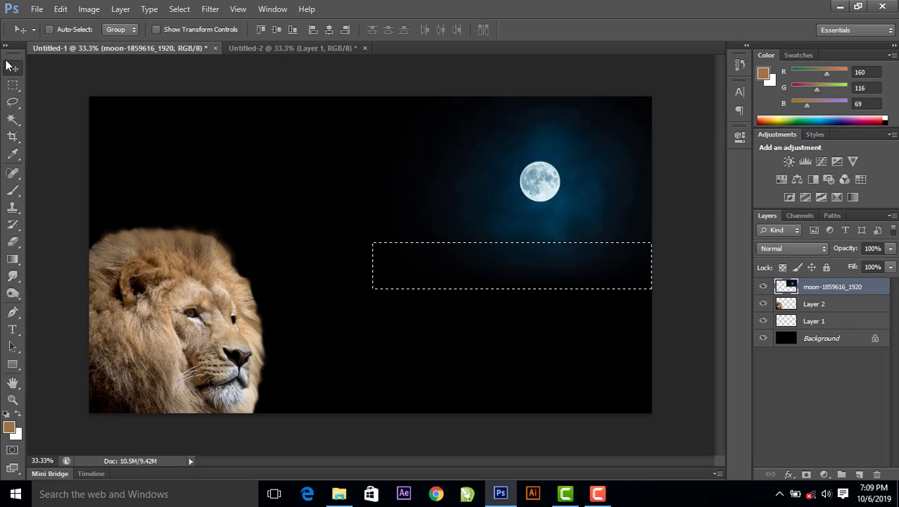
pyautogui.click(179, 10)
pyautogui.click(193, 38)
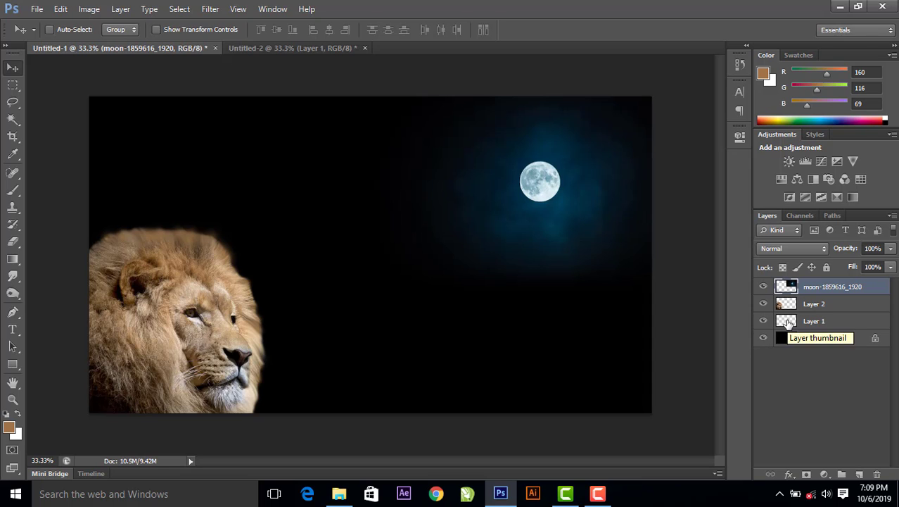
# - Load the 20 Lightning Brushes set into the brush presets
pyautogui.press('b')
pyautogui.click(66, 32)
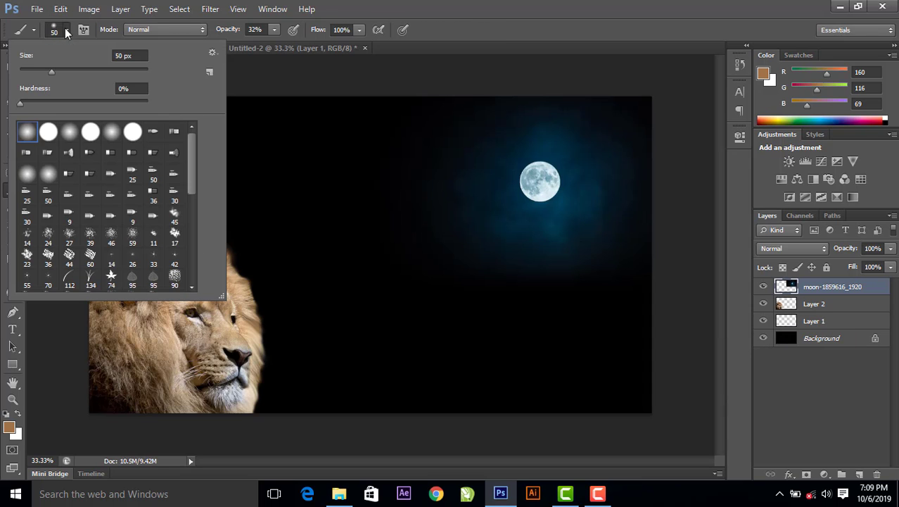
pyautogui.click(212, 52)
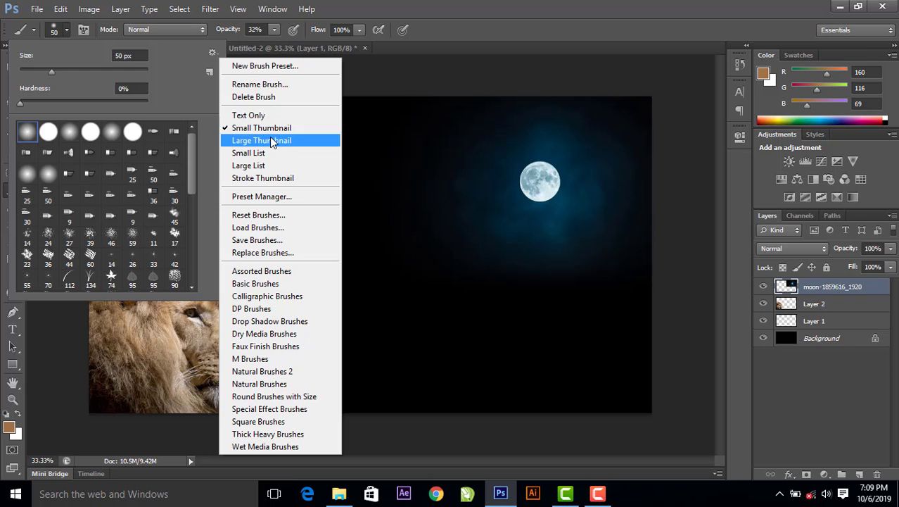
pyautogui.click(291, 227)
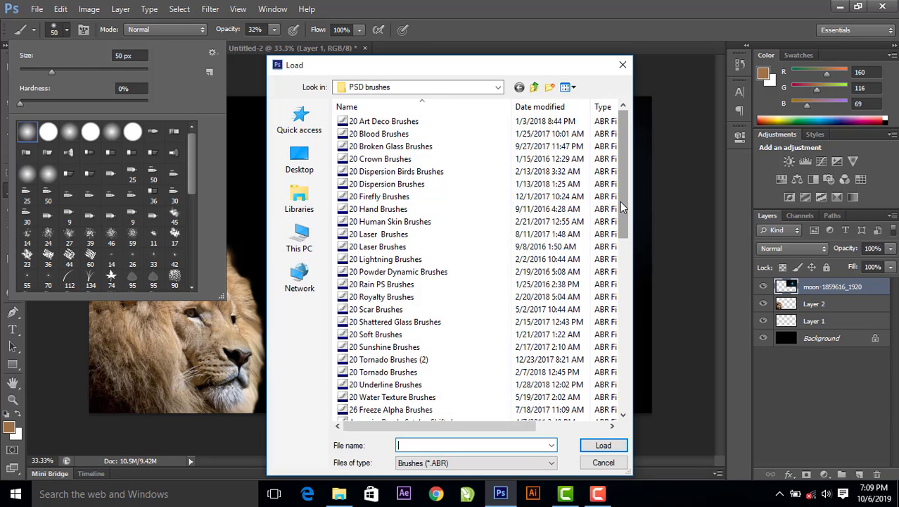
pyautogui.moveTo(619, 201); pyautogui.dragTo(620, 216)
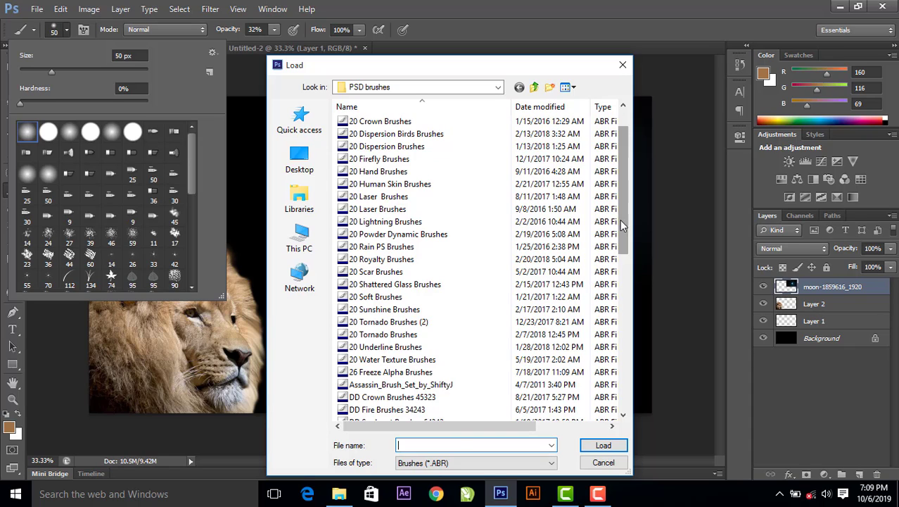
pyautogui.click(506, 222)
pyautogui.click(603, 446)
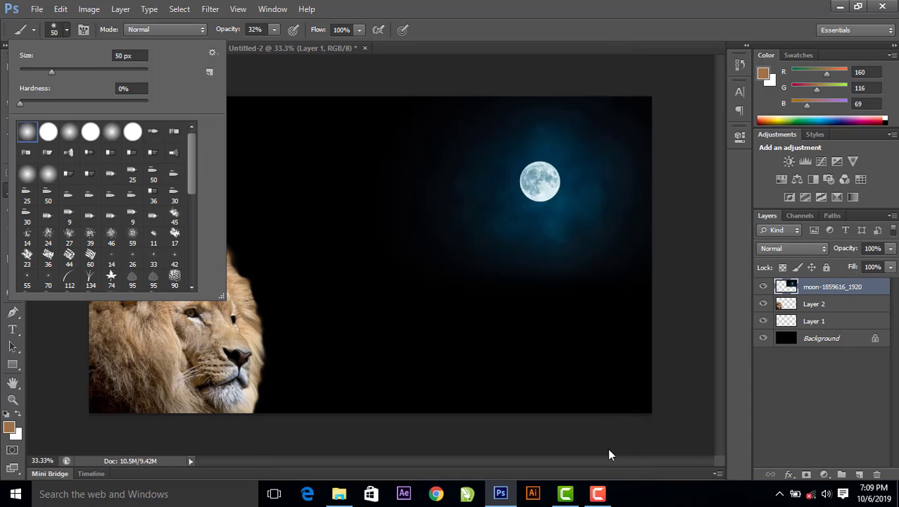
# - Pick a lightning bolt brush and shrink it to 1100 px
pyautogui.moveTo(190, 161); pyautogui.dragTo(193, 221)
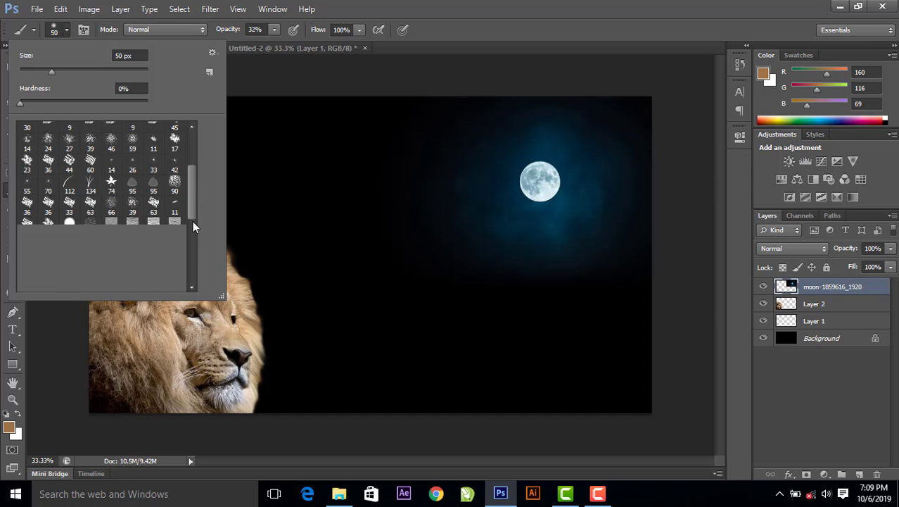
pyautogui.scroll(-5, 192, 238)
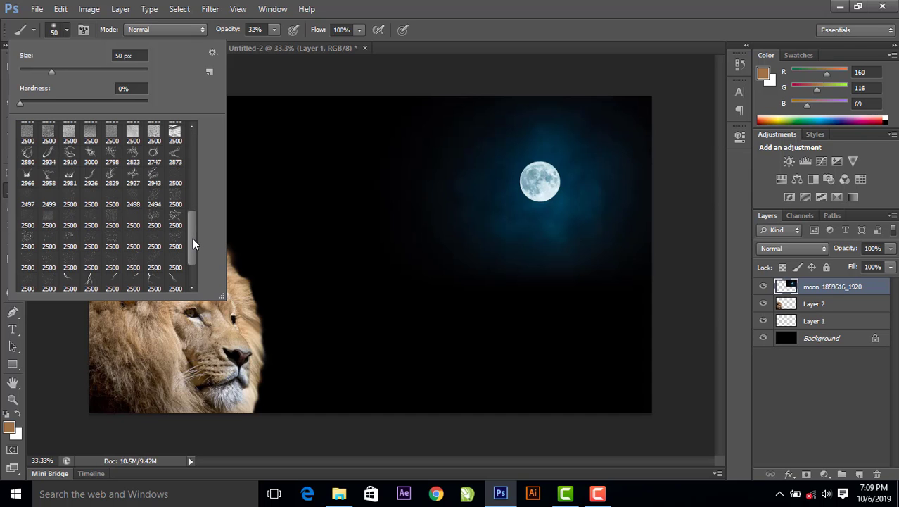
pyautogui.moveTo(193, 238); pyautogui.dragTo(193, 262)
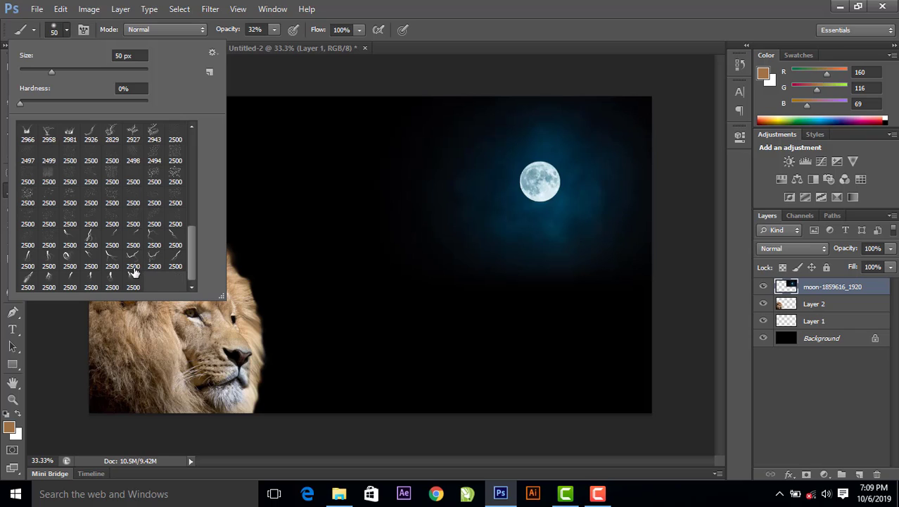
pyautogui.click(115, 239)
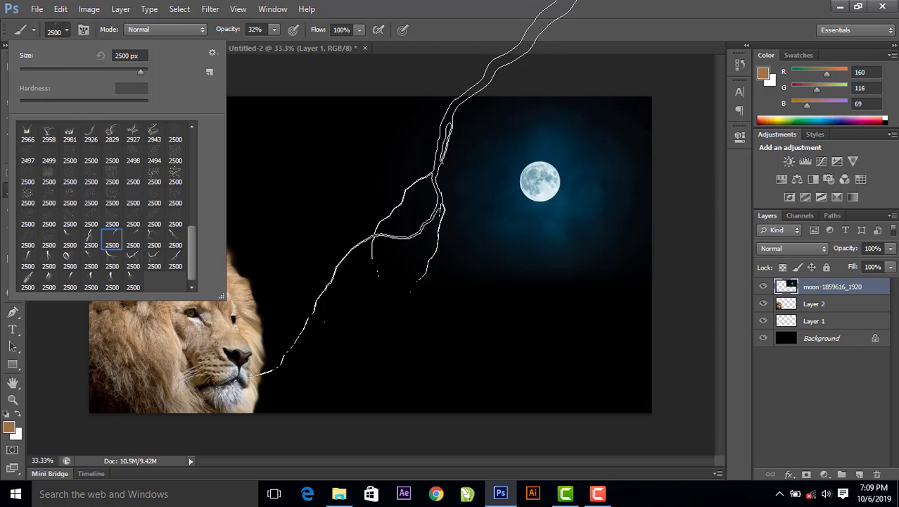
pyautogui.press('Return')
pyautogui.press('[')
pyautogui.press('[')
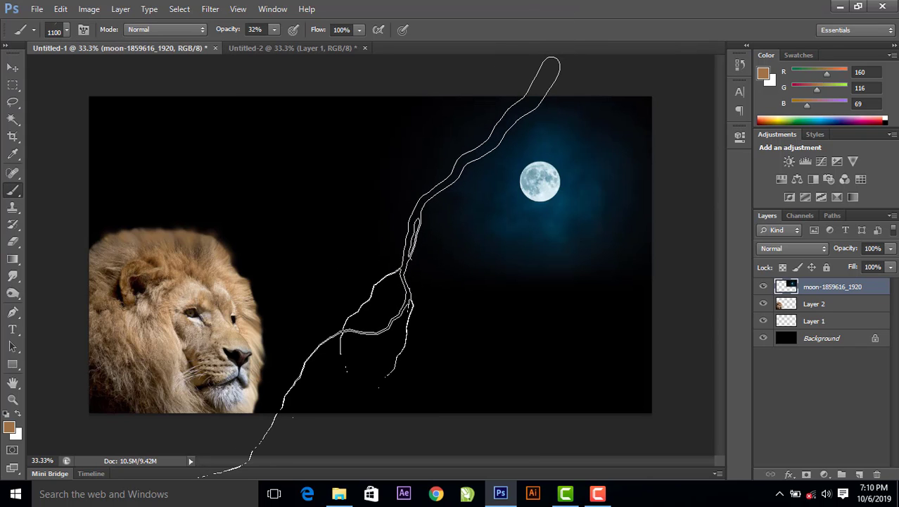
# - Set the foreground colour to teal
pyautogui.click(10, 427)
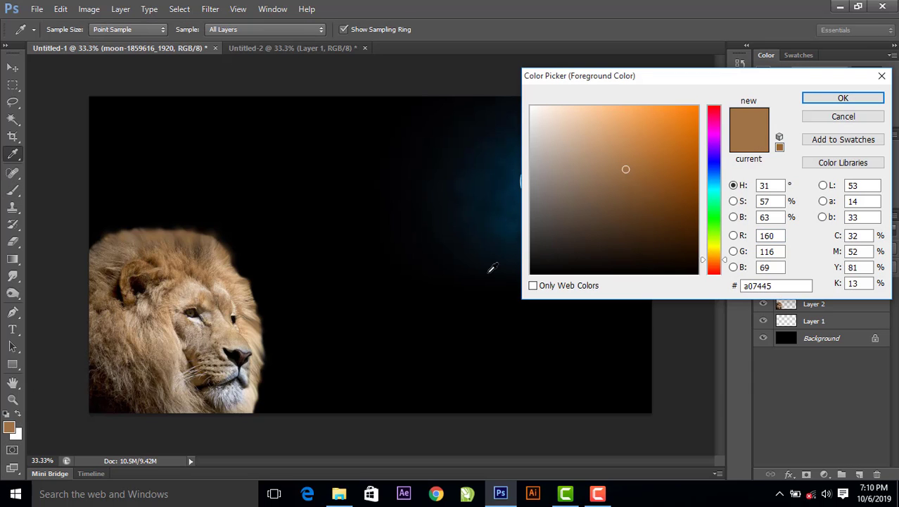
pyautogui.click(715, 195)
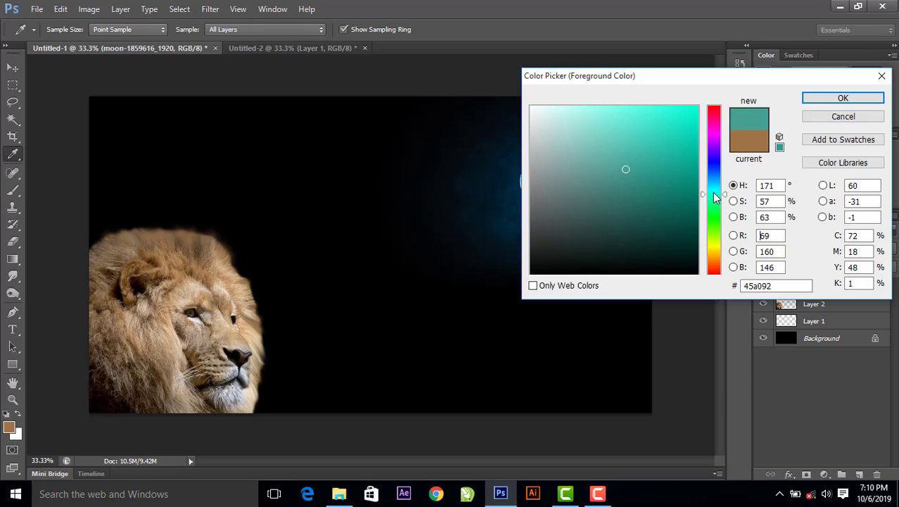
pyautogui.moveTo(709, 184); pyautogui.dragTo(714, 185)
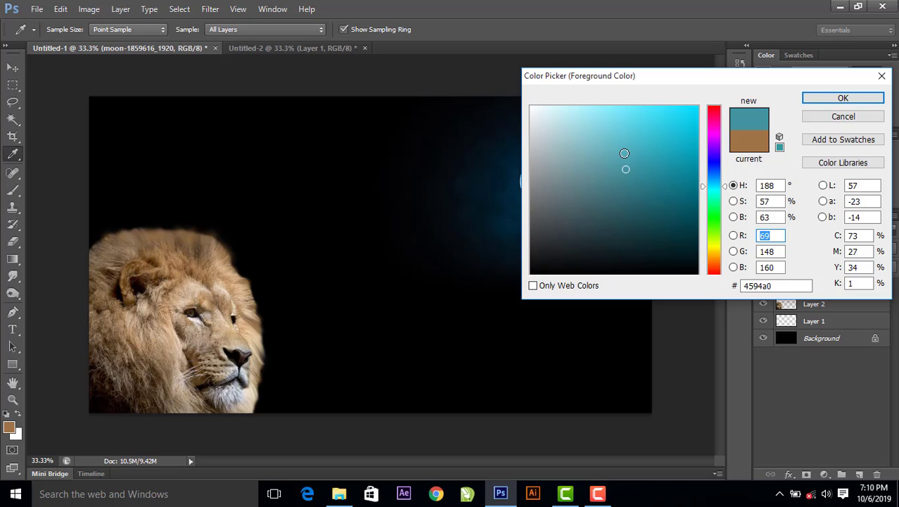
pyautogui.click(842, 98)
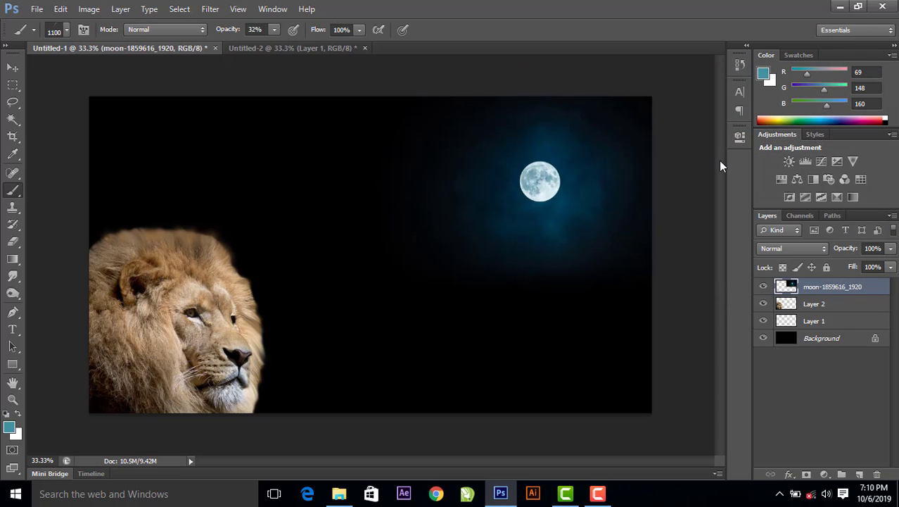
# - On a new layer, paint a small lightning bolt just below the moon at 100% opacity
pyautogui.click(859, 474)
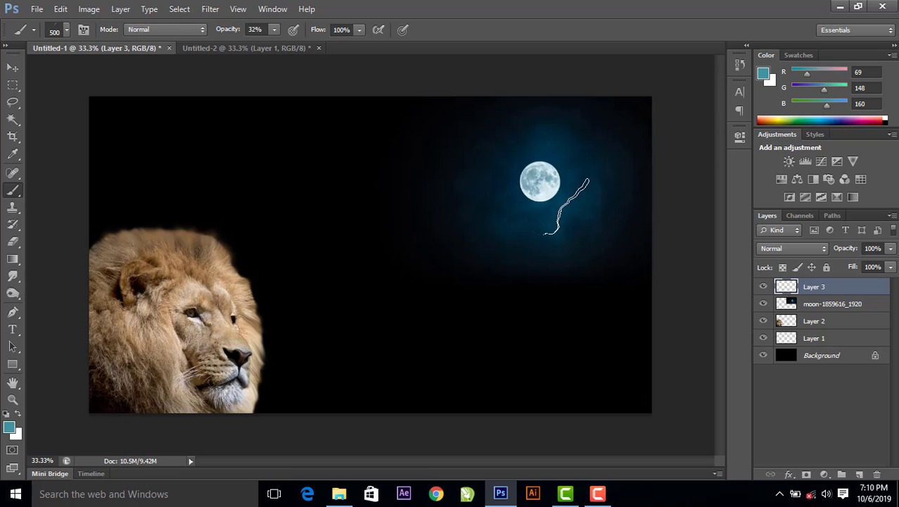
pyautogui.press('[')
pyautogui.press('[')
pyautogui.click(559, 221)
pyautogui.click(273, 29)
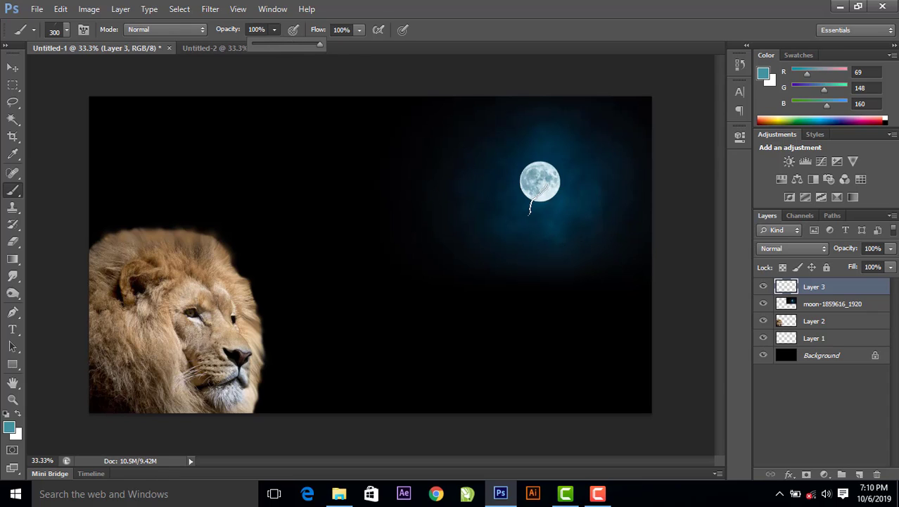
pyautogui.click(561, 222)
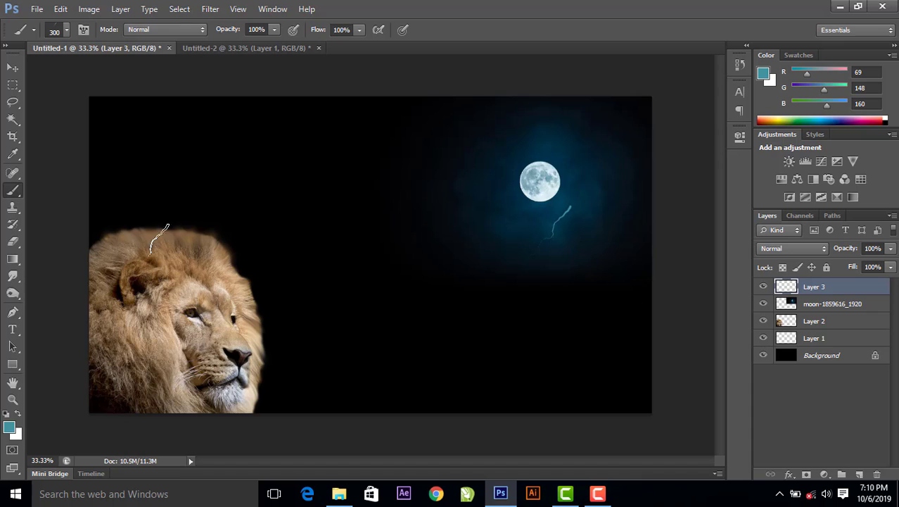
# - Stamp a second bolt with another lightning brush on a new layer and rotate it beside the first
pyautogui.click(67, 29)
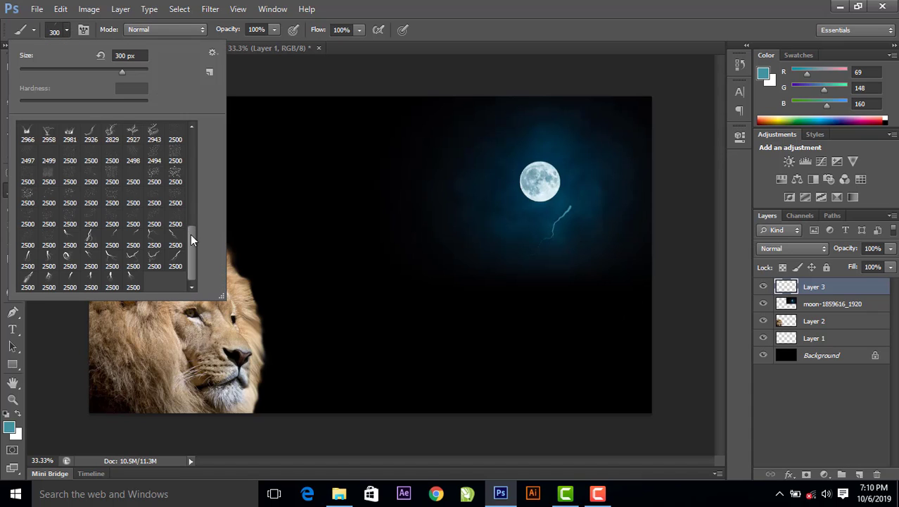
pyautogui.click(175, 245)
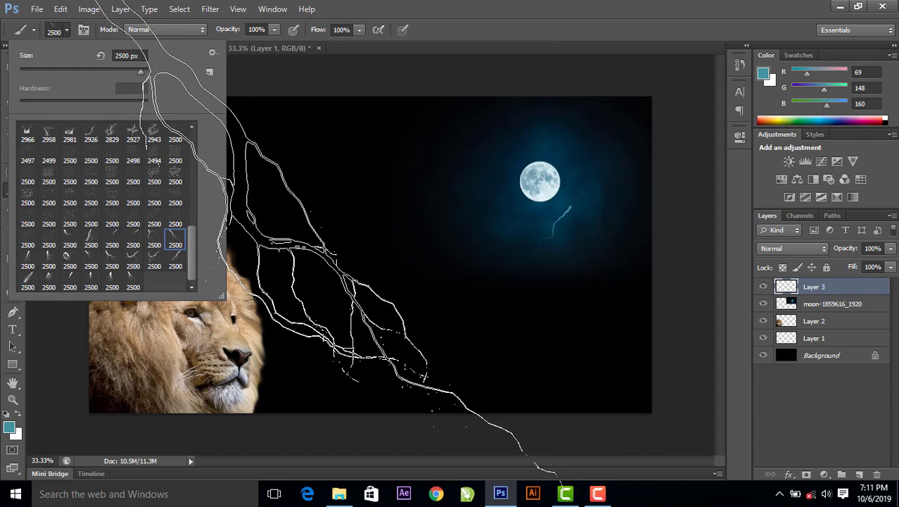
pyautogui.moveTo(122, 72); pyautogui.dragTo(118, 71)
pyautogui.press('Return')
pyautogui.click(584, 224)
pyautogui.click(859, 474)
pyautogui.press('v')
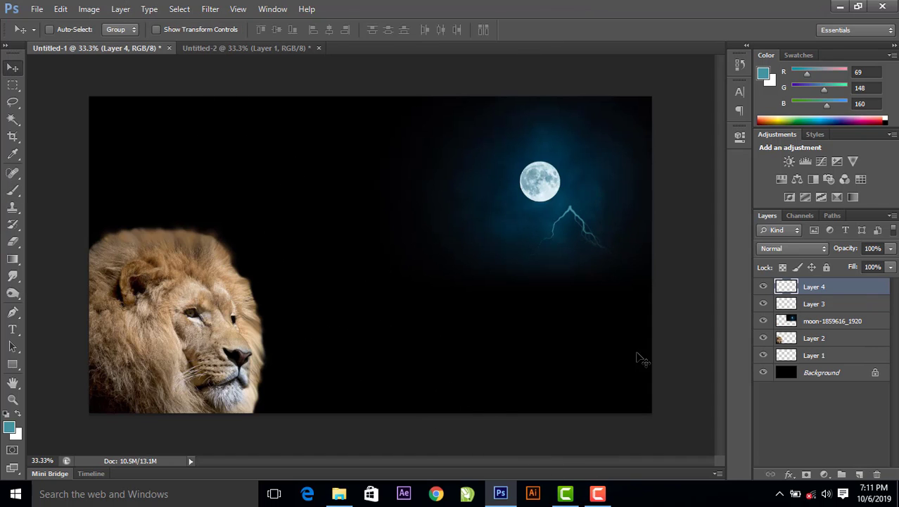
pyautogui.hotkey('ctrl', 't')
pyautogui.moveTo(623, 260); pyautogui.dragTo(609, 270)
pyautogui.press('Return')
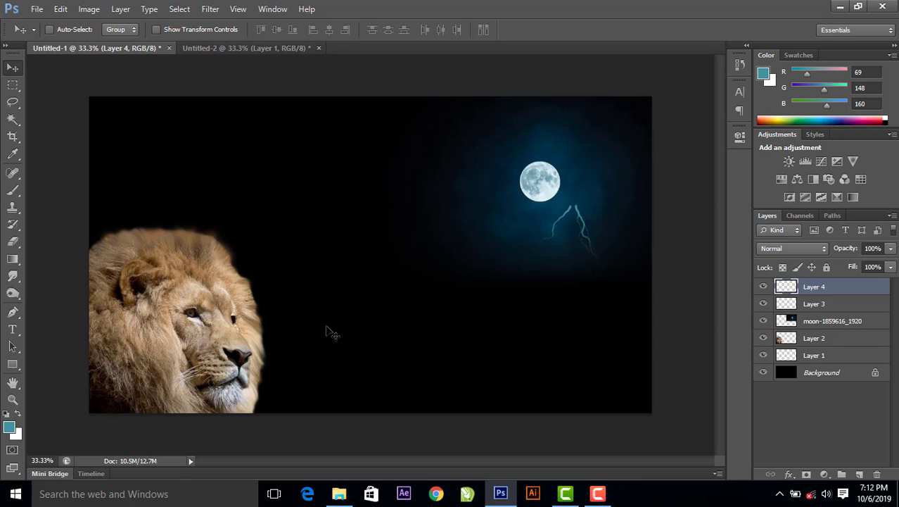
pyautogui.keyDown('shift'); pyautogui.click(818, 303); pyautogui.keyUp('shift')
# - Group the moon, Layer 3 and Layer 4 as 'moon & lighning', then add an empty Layer 5 above
pyautogui.keyDown('shift'); pyautogui.click(830, 322); pyautogui.keyUp('shift')
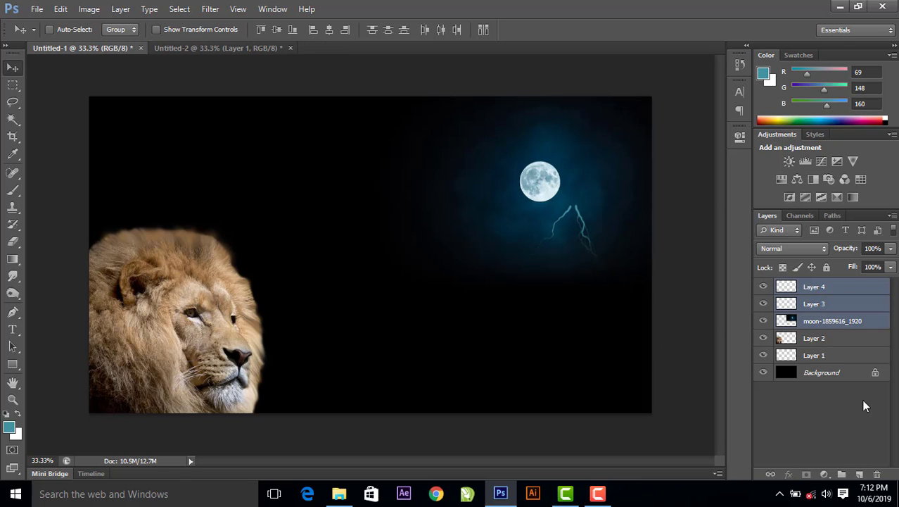
pyautogui.moveTo(841, 304); pyautogui.dragTo(842, 473)
pyautogui.doubleClick(814, 287)
pyautogui.press('BackSpace')
pyautogui.write('moon & lighning')
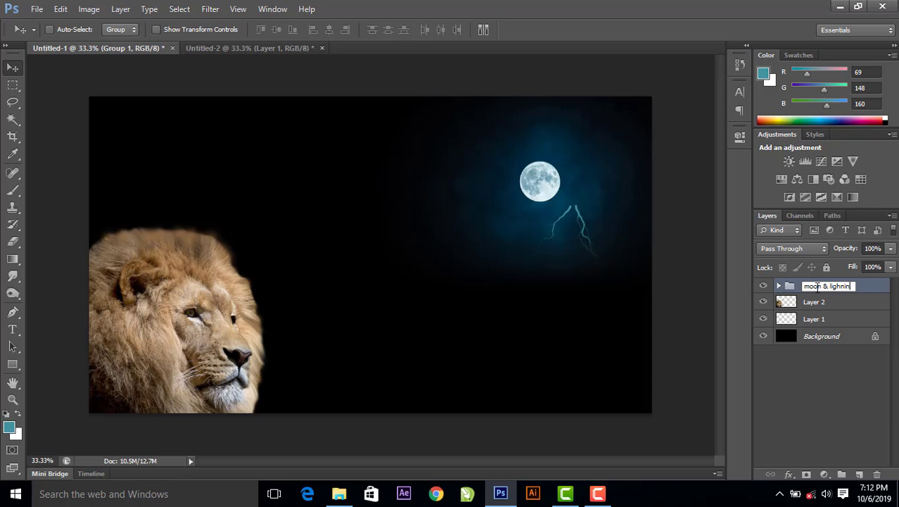
pyautogui.write('t')
pyautogui.press('Return')
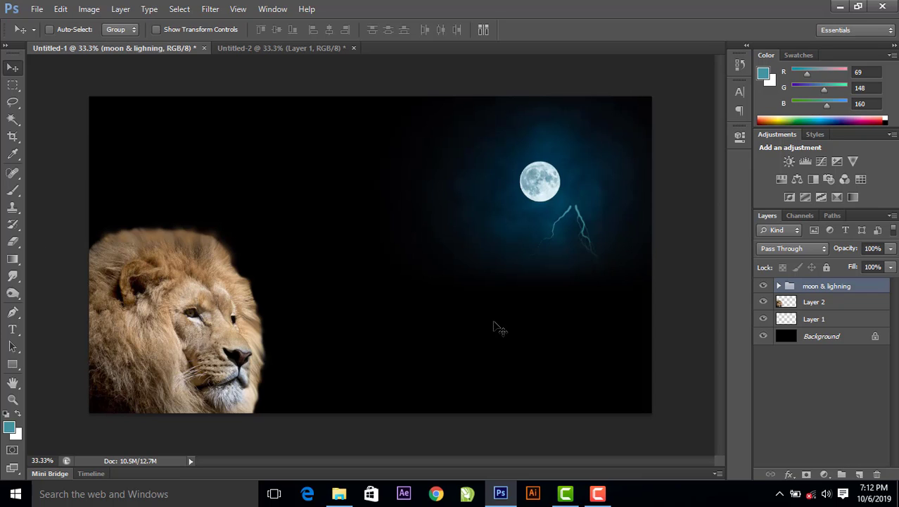
pyautogui.click(859, 473)
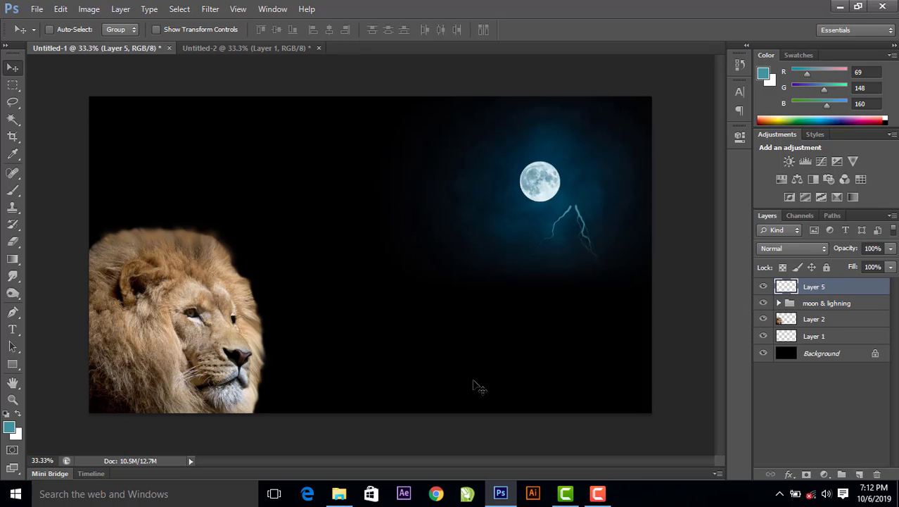
# - Load the Trees_by_Horhew brush set and select the 496 px tree brush
pyautogui.click(13, 190)
pyautogui.click(66, 32)
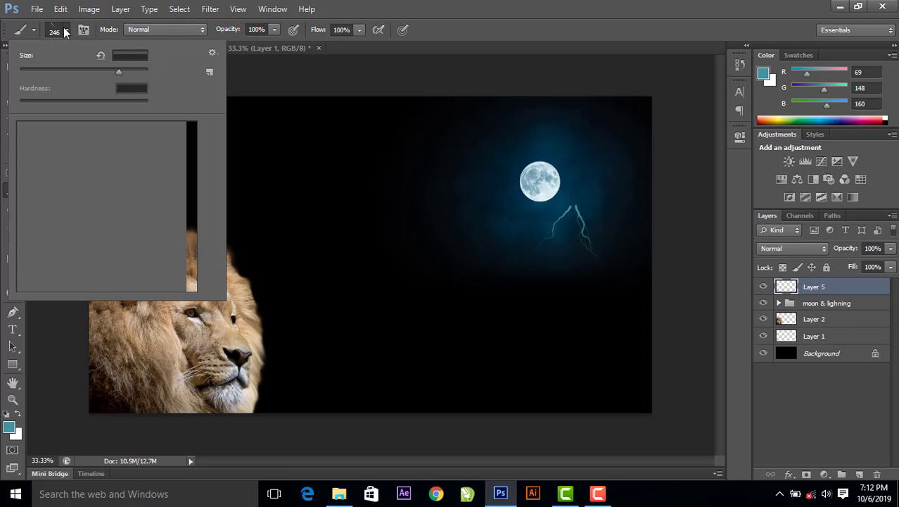
pyautogui.click(214, 51)
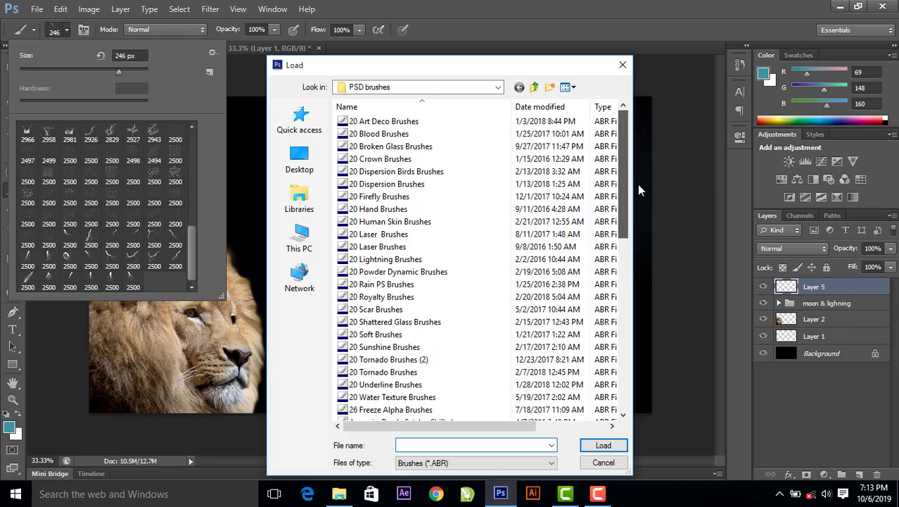
pyautogui.moveTo(637, 184)
pyautogui.mouseDown()
pyautogui.moveTo(618, 295)
pyautogui.moveTo(622, 379)
pyautogui.mouseUp()
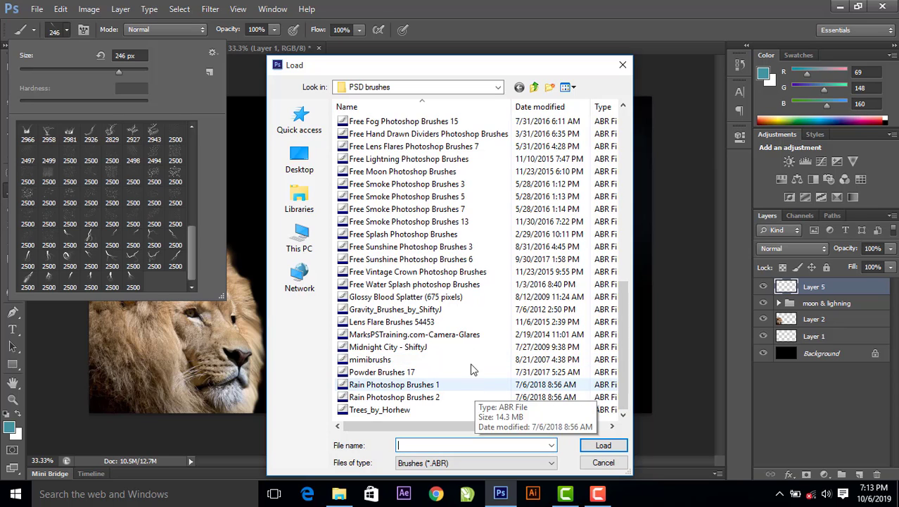
pyautogui.click(380, 410)
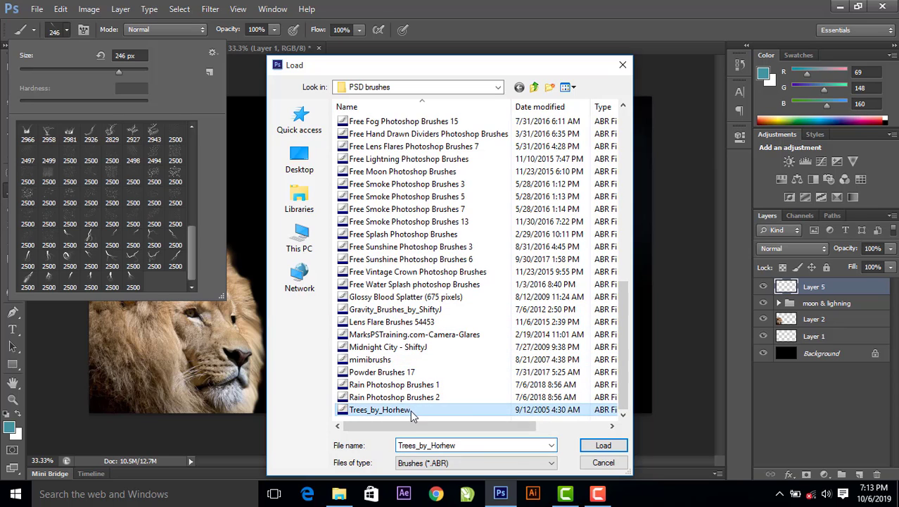
pyautogui.click(602, 446)
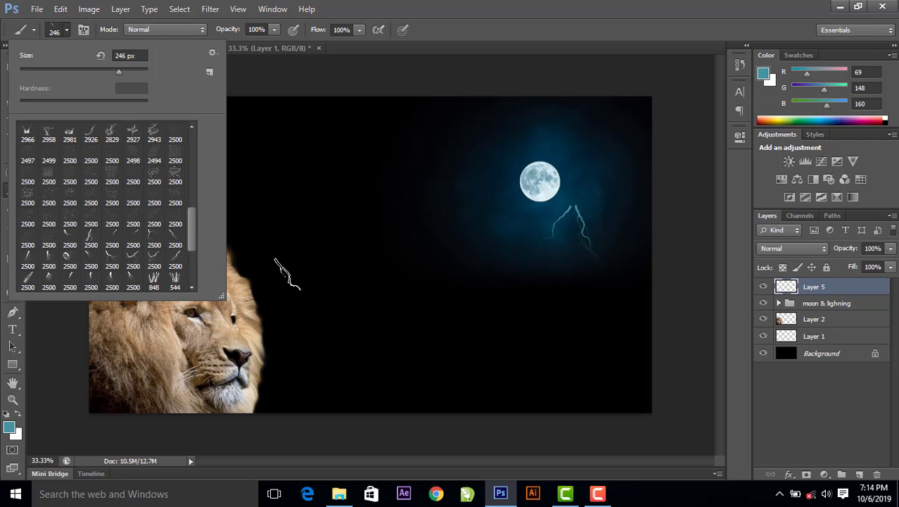
pyautogui.moveTo(194, 225); pyautogui.dragTo(189, 260)
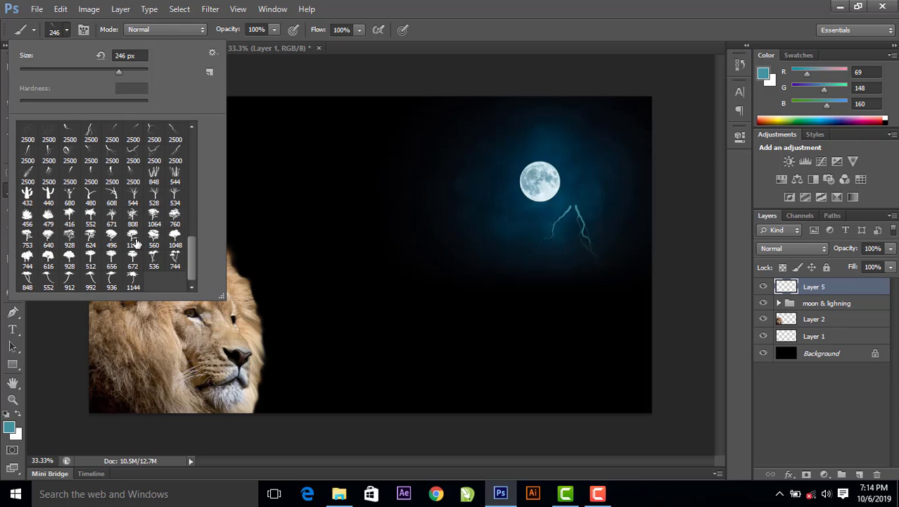
pyautogui.click(112, 240)
pyautogui.click(65, 31)
# - Set the foreground colour to golden brown a48440 (R164 G132 B64)
pyautogui.click(10, 427)
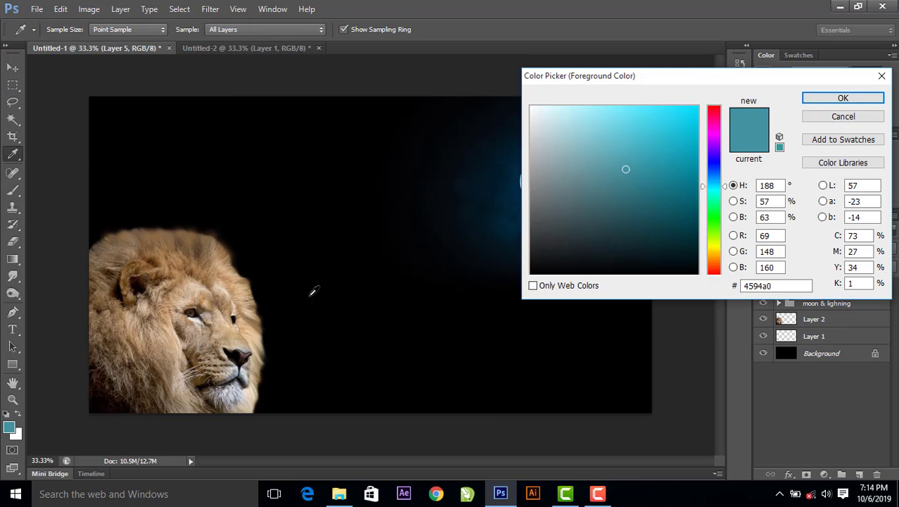
pyautogui.moveTo(713, 273); pyautogui.dragTo(713, 255)
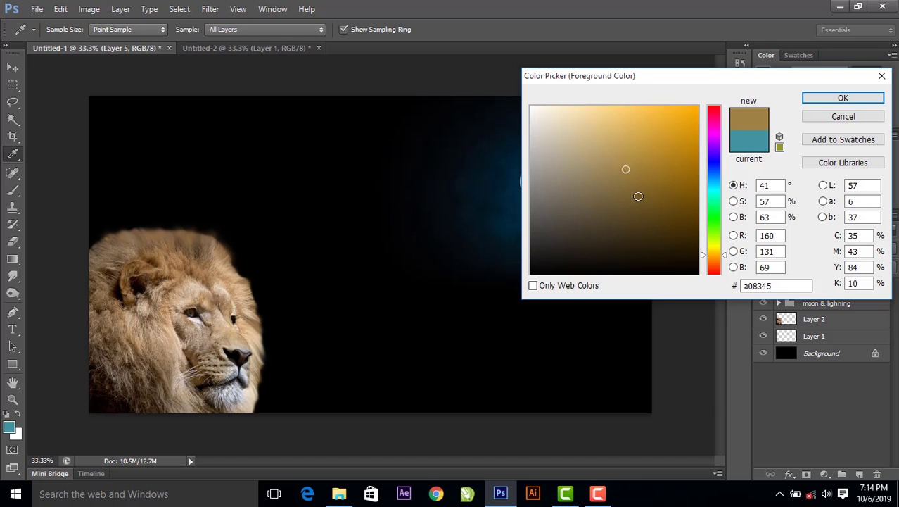
pyautogui.click(632, 185)
pyautogui.click(632, 165)
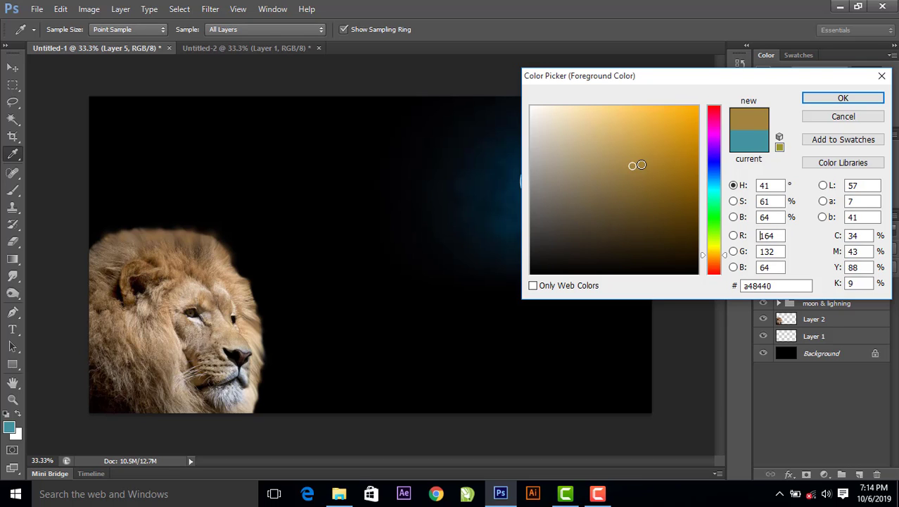
pyautogui.click(844, 98)
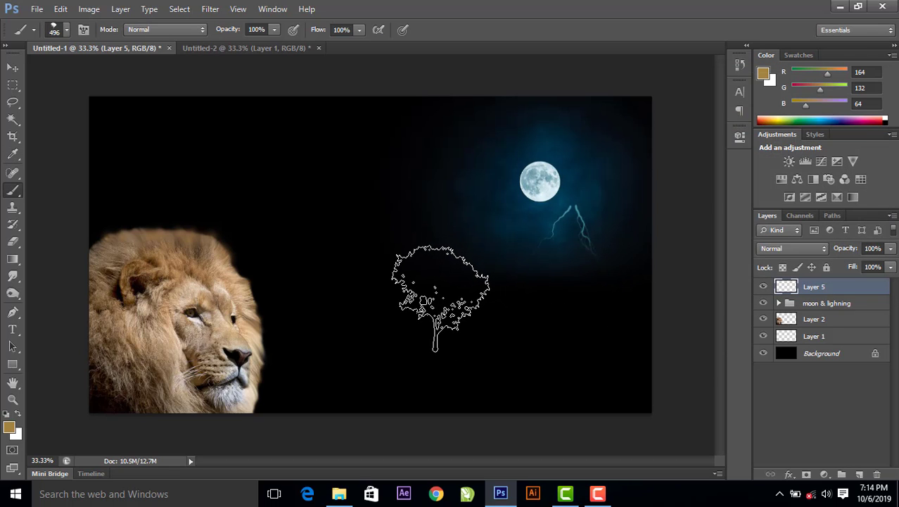
# - Stamp the tree in the lower middle, enlarge it slightly and fade Layer 5 to 10% opacity
pyautogui.click(423, 306)
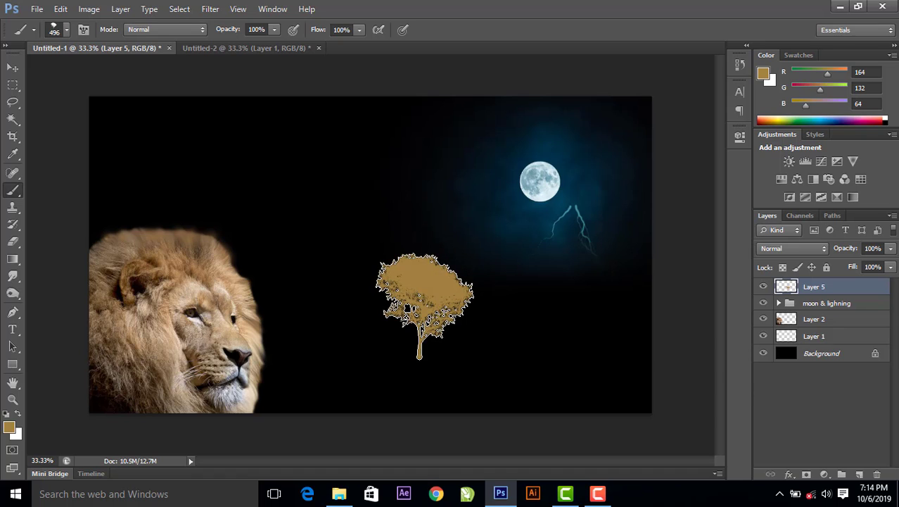
pyautogui.click(13, 67)
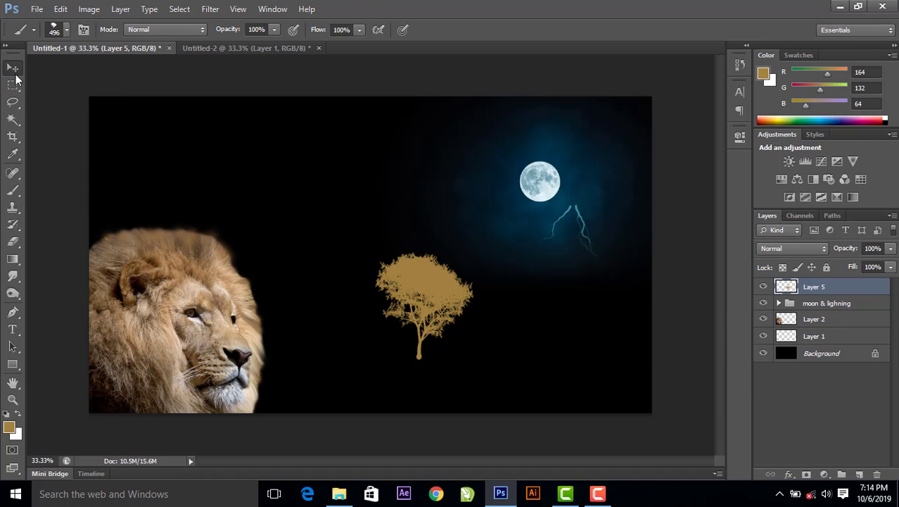
pyautogui.click(816, 304)
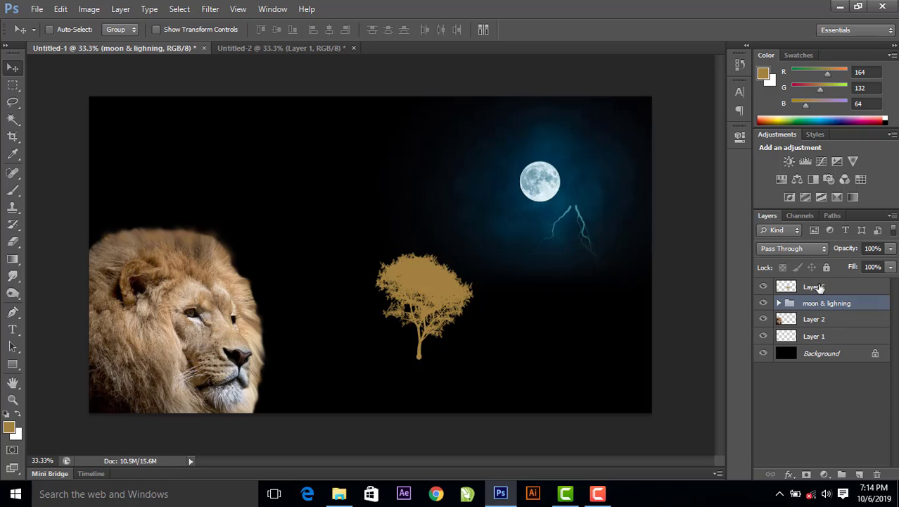
pyautogui.click(817, 287)
pyautogui.hotkey('ctrl', 't')
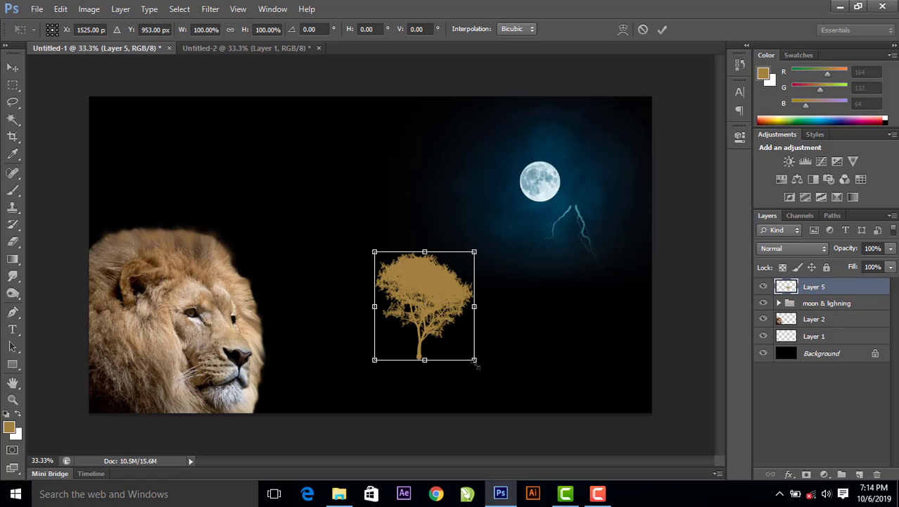
pyautogui.moveTo(476, 363); pyautogui.dragTo(481, 357)
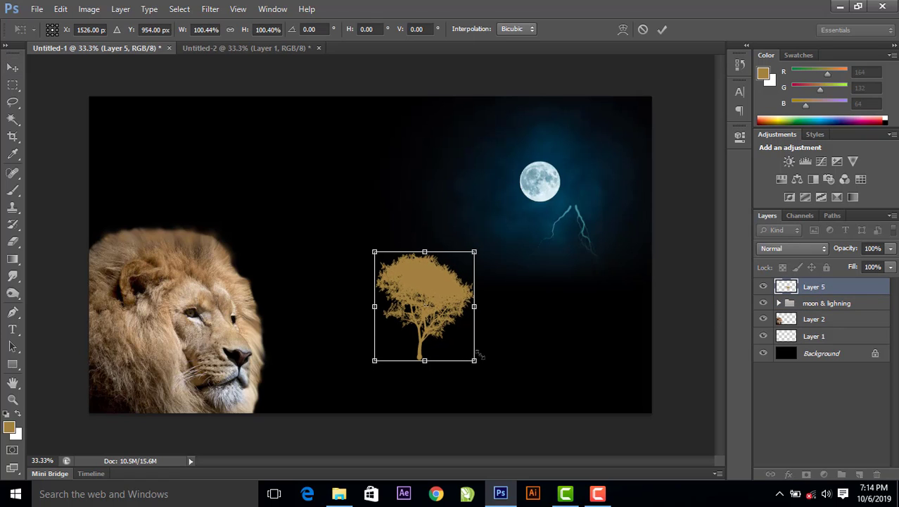
pyautogui.click(662, 31)
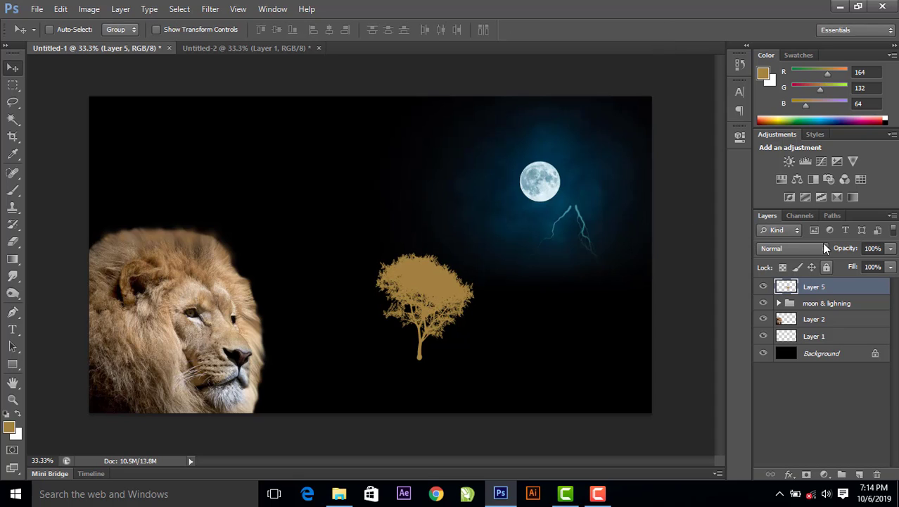
pyautogui.click(891, 247)
pyautogui.moveTo(865, 266); pyautogui.dragTo(834, 266)
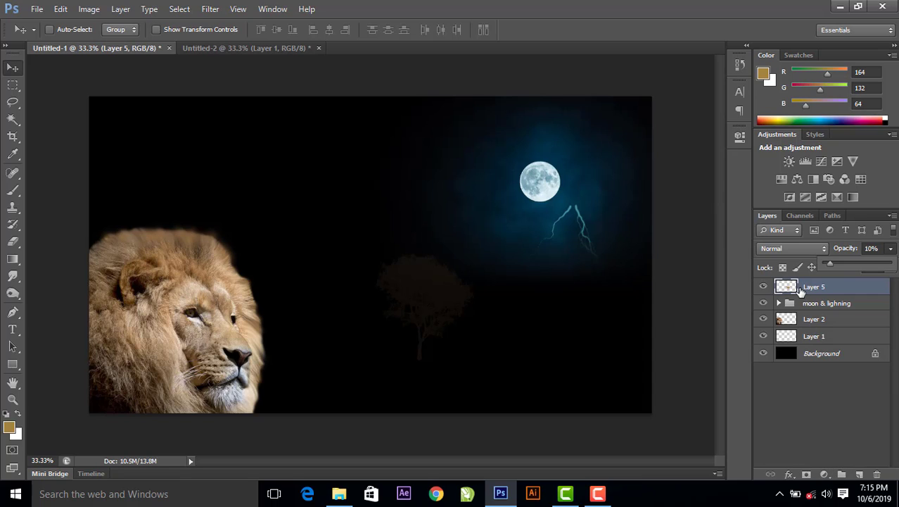
# - On a new Layer 6, choose a soft round brush and a near-black foreground colour
pyautogui.click(859, 475)
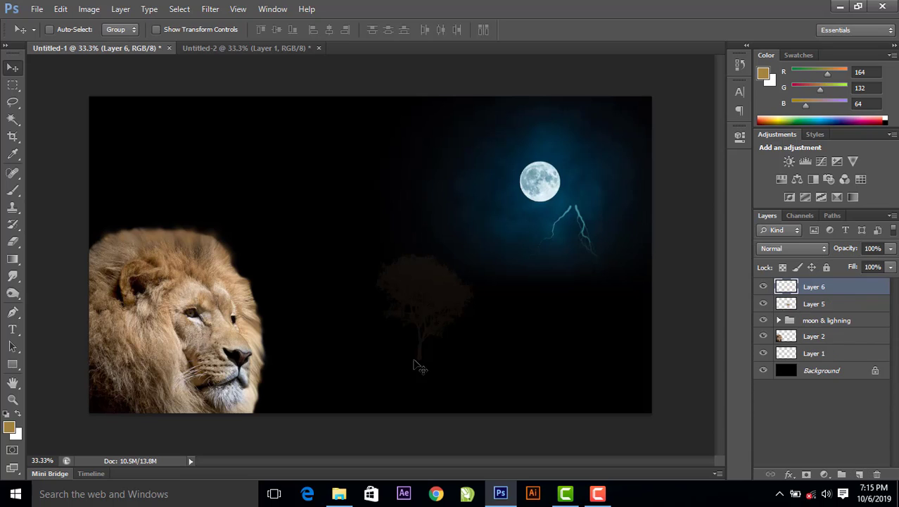
pyautogui.click(13, 189)
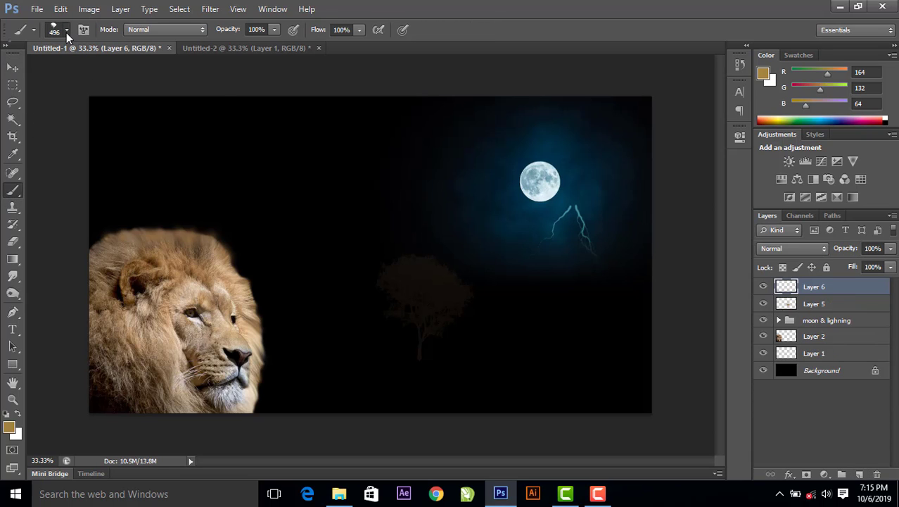
pyautogui.click(66, 32)
pyautogui.click(191, 143)
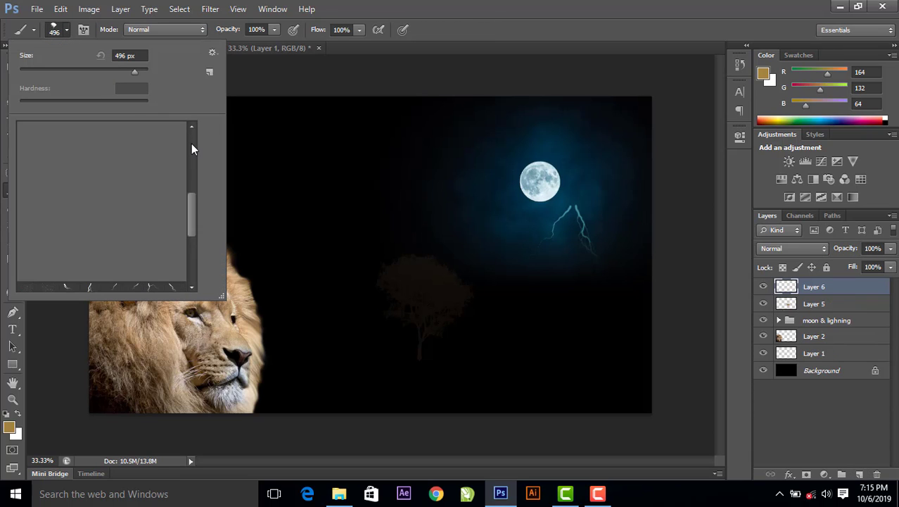
pyautogui.click(28, 132)
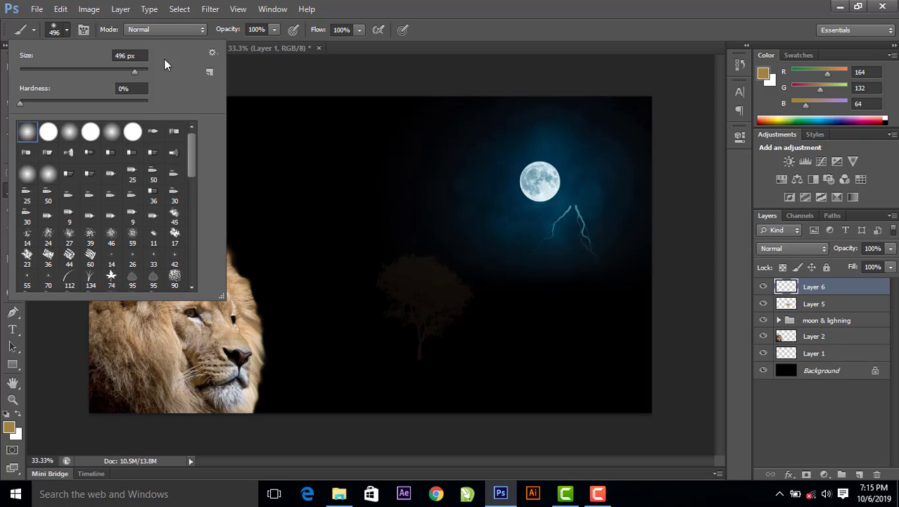
pyautogui.click(65, 29)
pyautogui.click(10, 427)
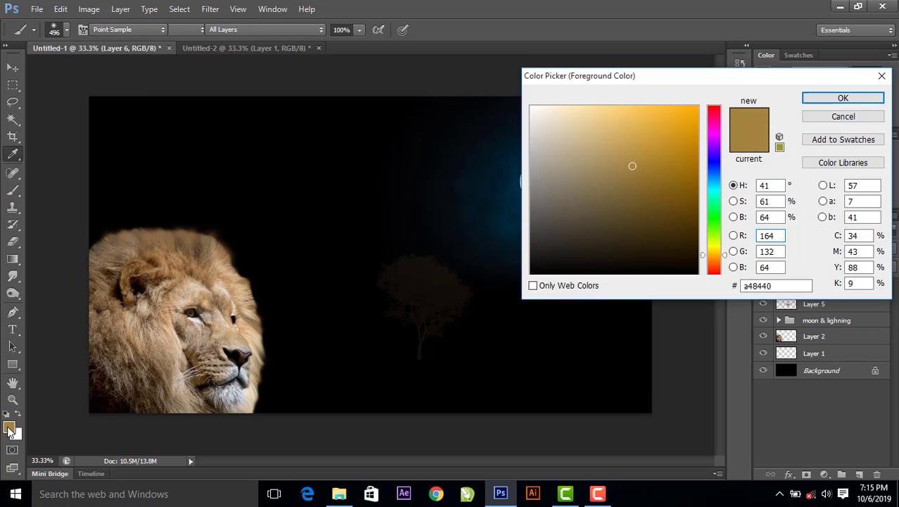
pyautogui.moveTo(565, 258); pyautogui.dragTo(553, 269)
pyautogui.click(837, 99)
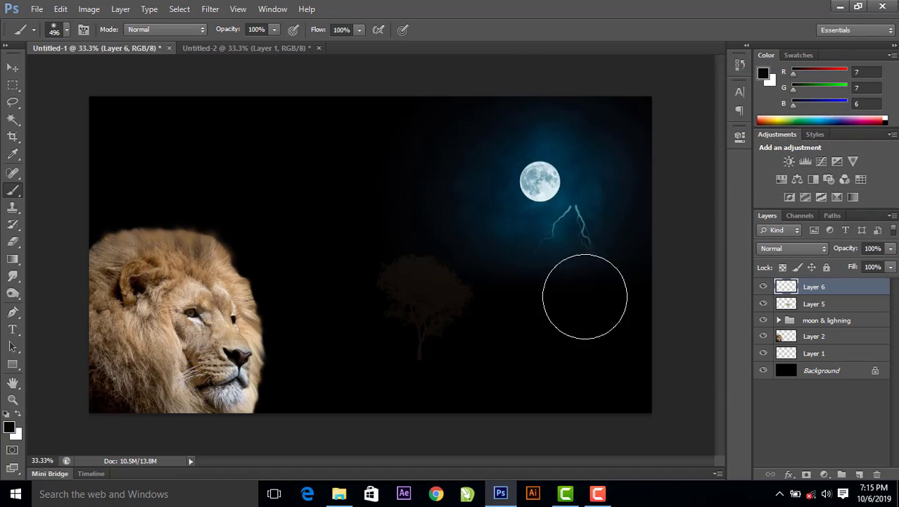
# - Paint soft dark strokes over the lower scene, then set the foreground to pure black
pyautogui.press('[')
pyautogui.moveTo(551, 345); pyautogui.dragTo(422, 362)
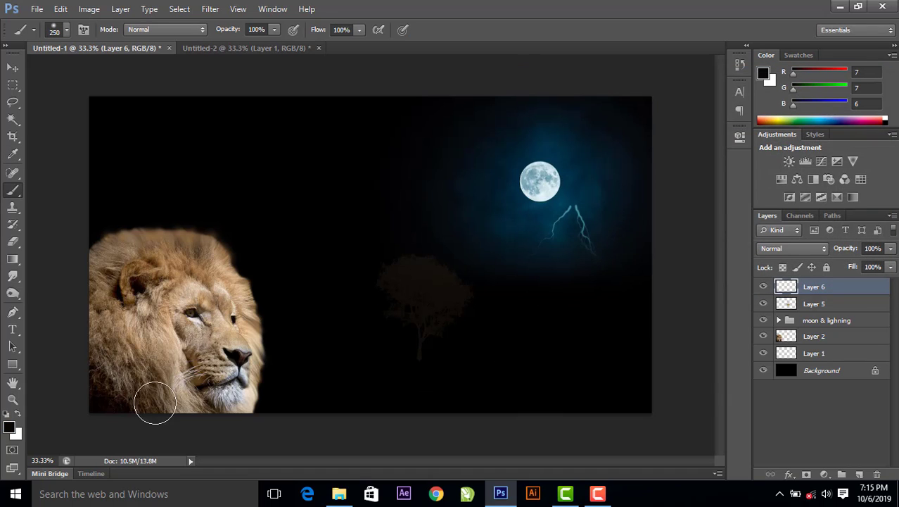
pyautogui.click(10, 427)
pyautogui.click(715, 272)
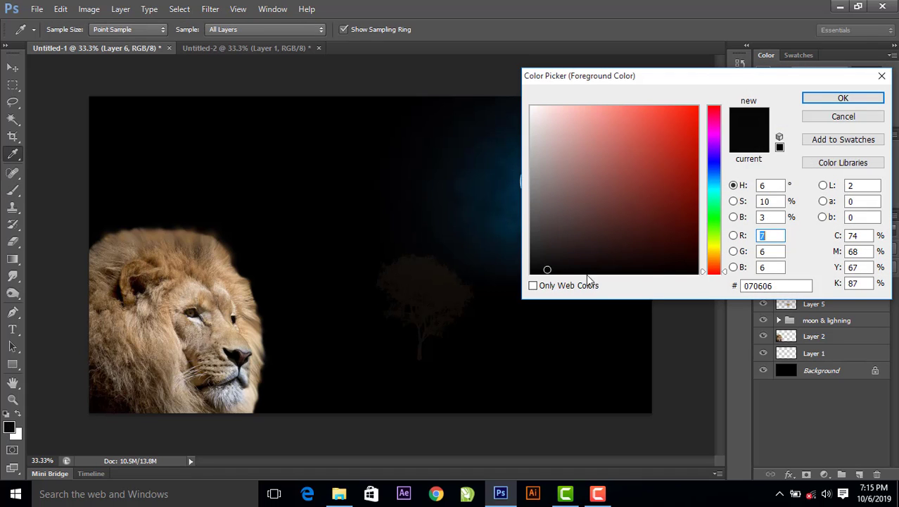
pyautogui.click(532, 273)
pyautogui.click(819, 99)
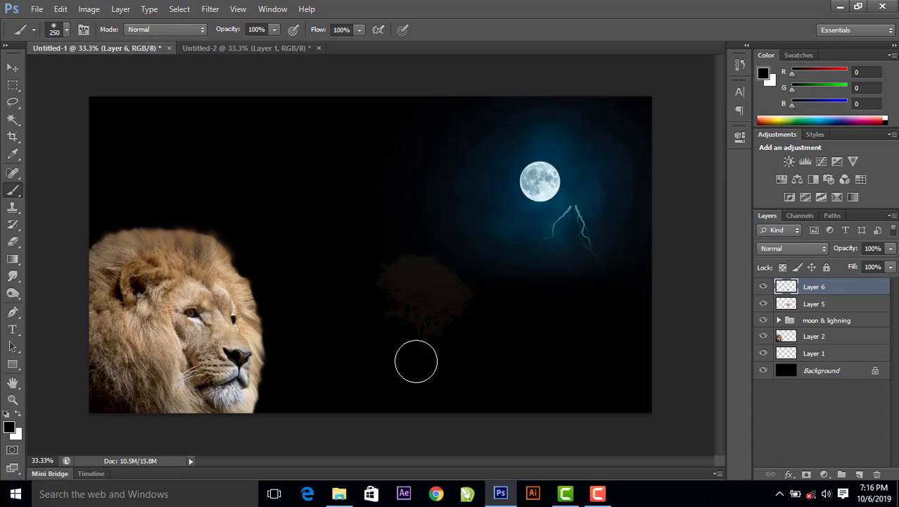
pyautogui.click(12, 68)
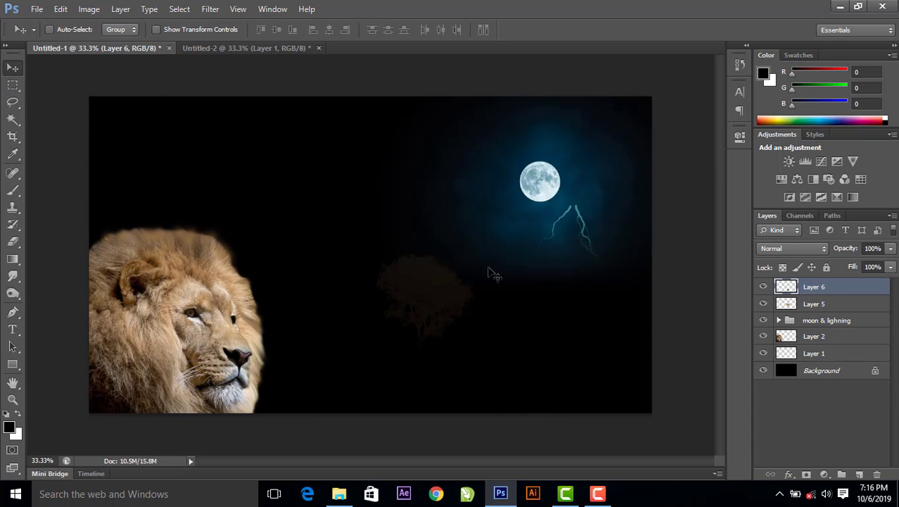
# - Lower Layer 5's opacity to 7%
pyautogui.click(845, 304)
pyautogui.moveTo(890, 247); pyautogui.dragTo(841, 268)
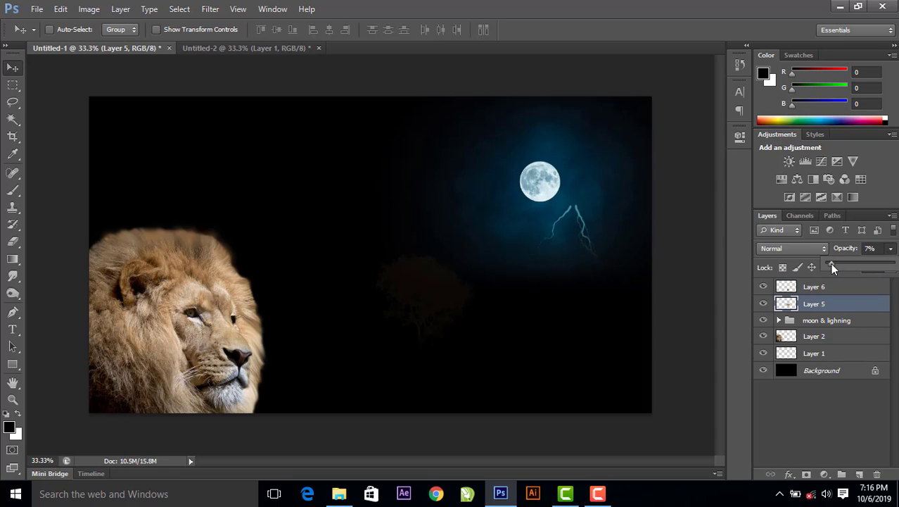
pyautogui.click(891, 250)
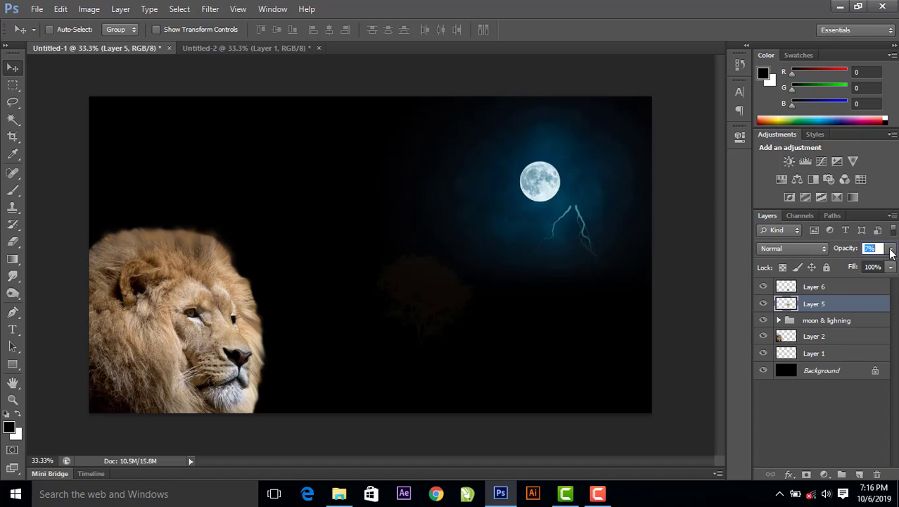
# - Group Layers 5 and 6 and name the group 'tree'
pyautogui.keyDown('shift'); pyautogui.click(832, 288); pyautogui.keyUp('shift')
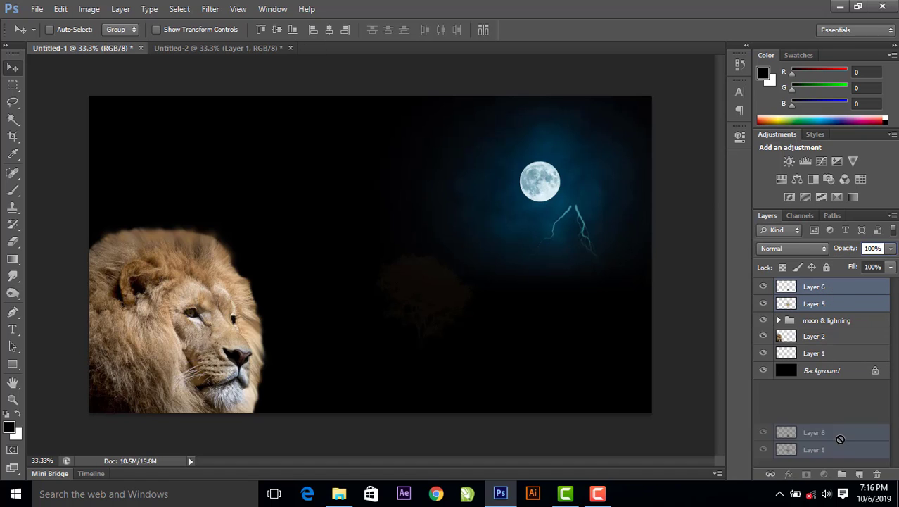
pyautogui.moveTo(837, 295); pyautogui.dragTo(841, 474)
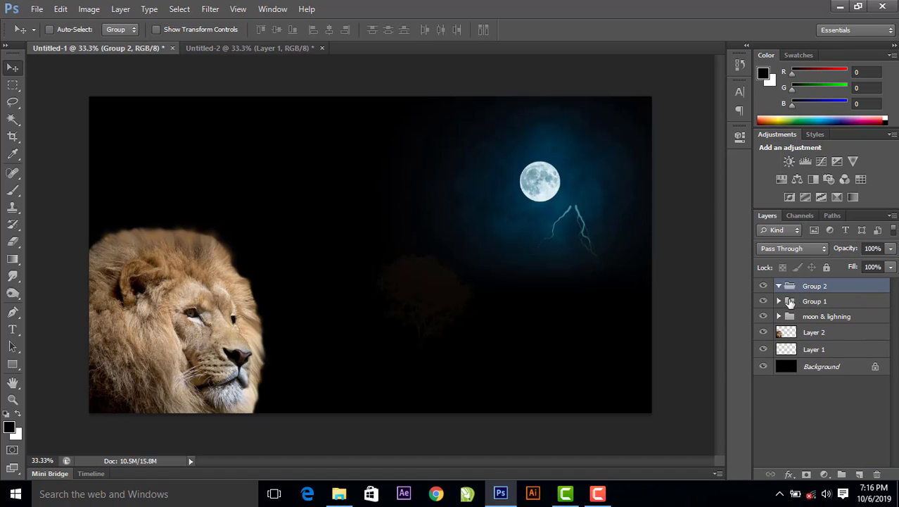
pyautogui.moveTo(795, 288); pyautogui.dragTo(826, 301)
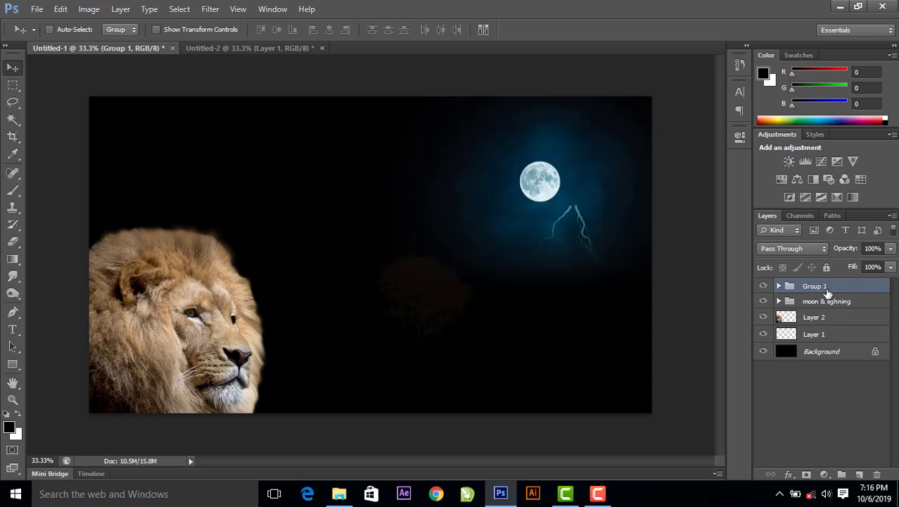
pyautogui.doubleClick(815, 286)
pyautogui.write('tree')
pyautogui.press('Return')
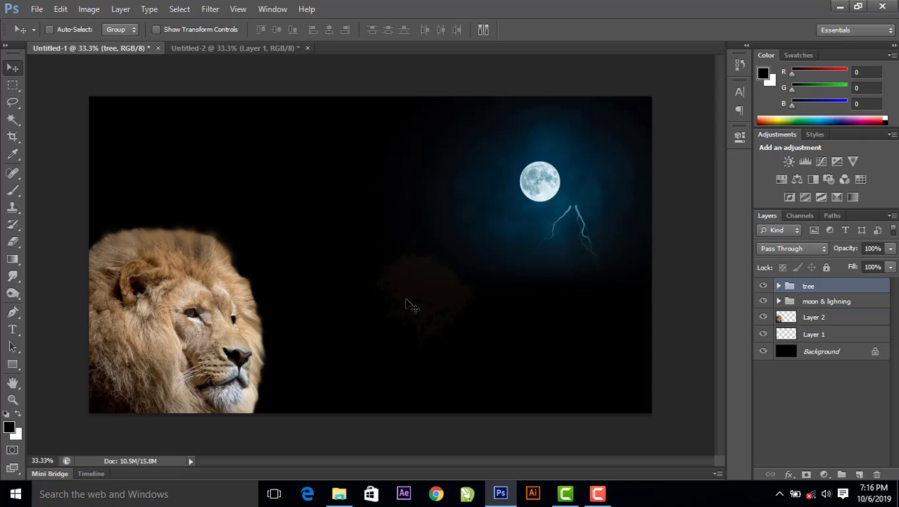
# - On a new layer, choose the 2500 scattered sparkle brush
pyautogui.click(859, 473)
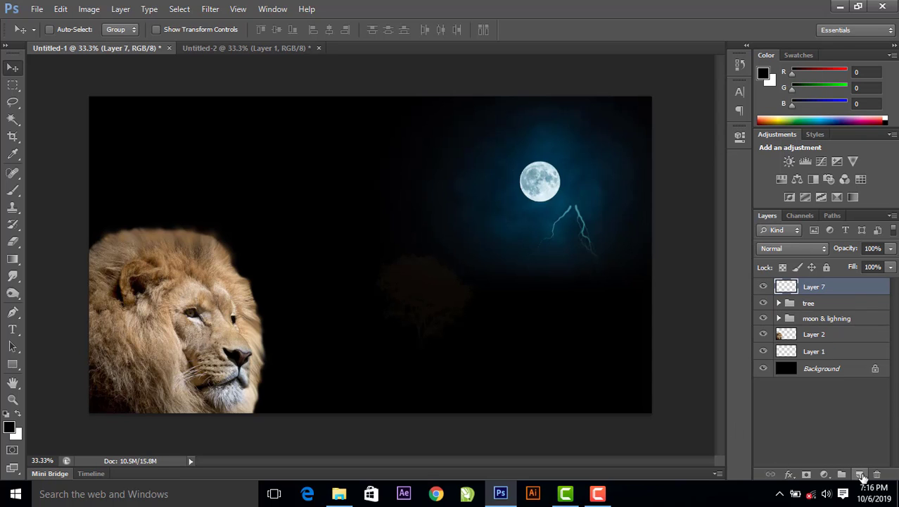
pyautogui.click(12, 190)
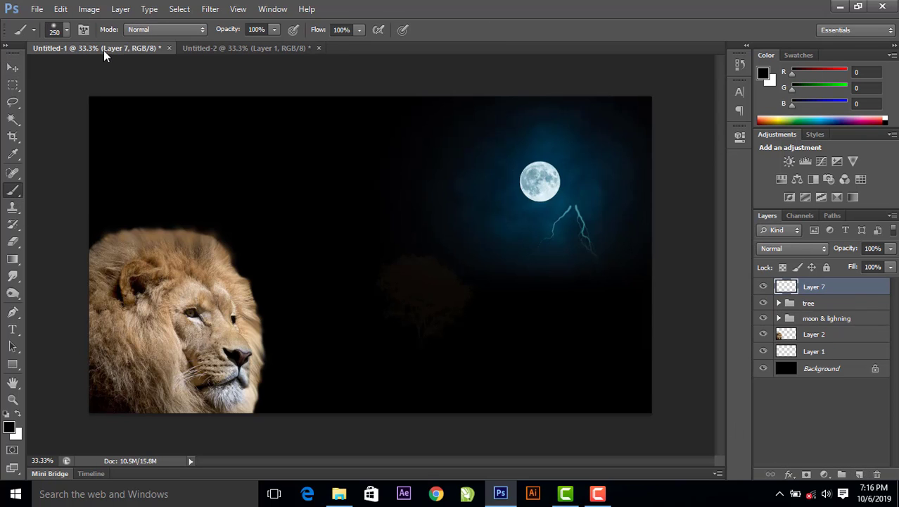
pyautogui.click(66, 30)
pyautogui.moveTo(189, 171); pyautogui.dragTo(190, 242)
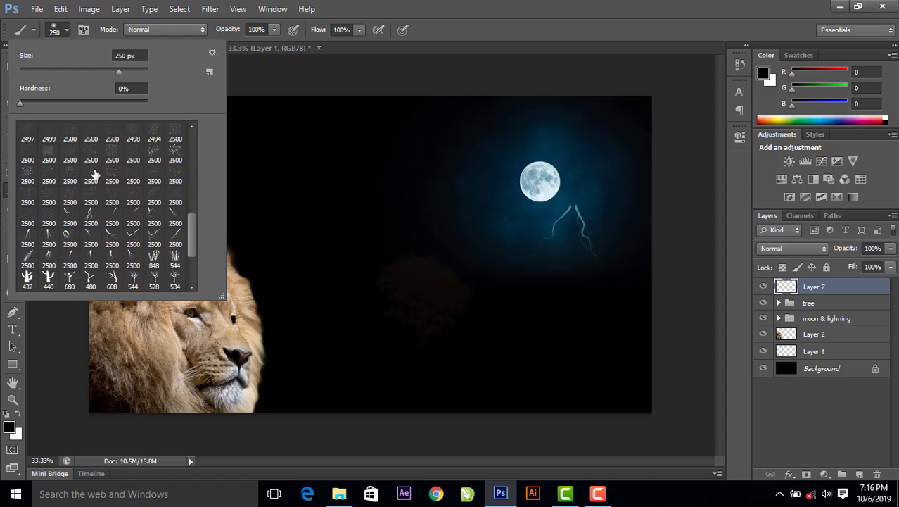
pyautogui.click(94, 176)
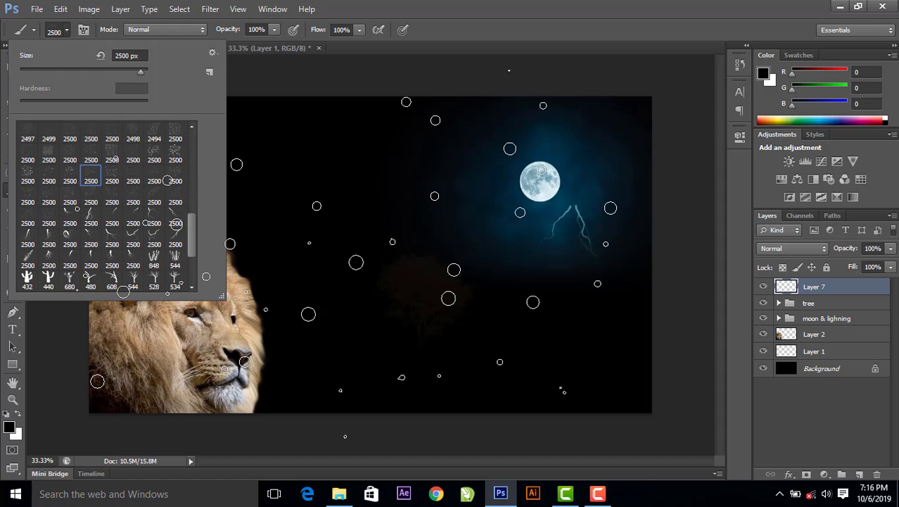
# - Set the foreground to orange f1b83d and shrink the sparkle brush to 400
pyautogui.click(63, 30)
pyautogui.press('i')
pyautogui.click(10, 428)
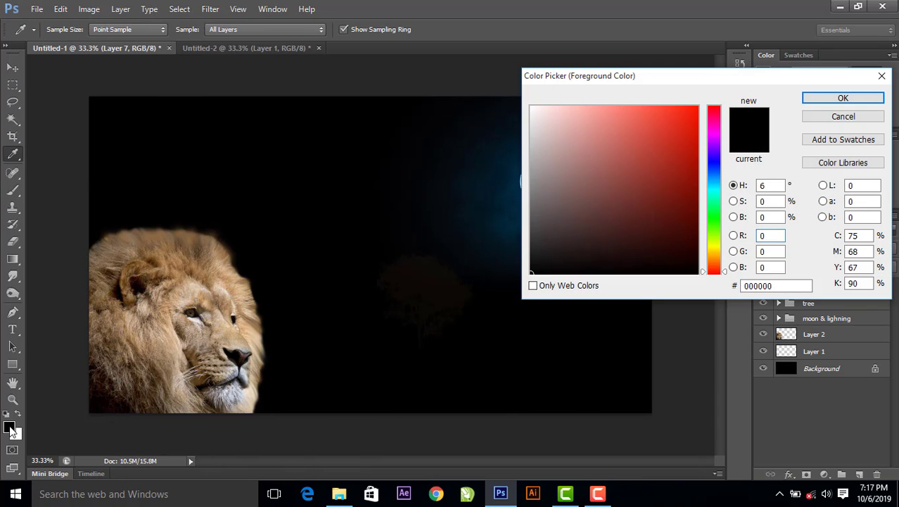
pyautogui.moveTo(722, 260); pyautogui.dragTo(717, 257)
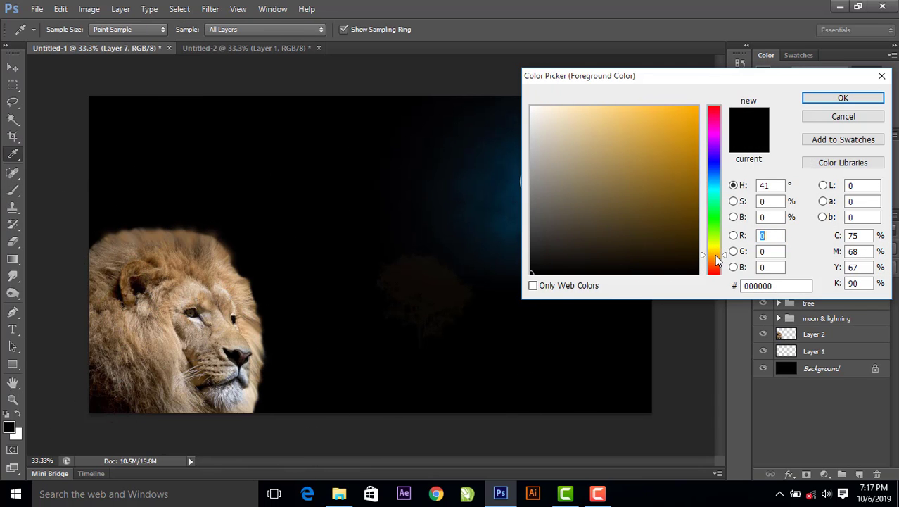
pyautogui.click(679, 119)
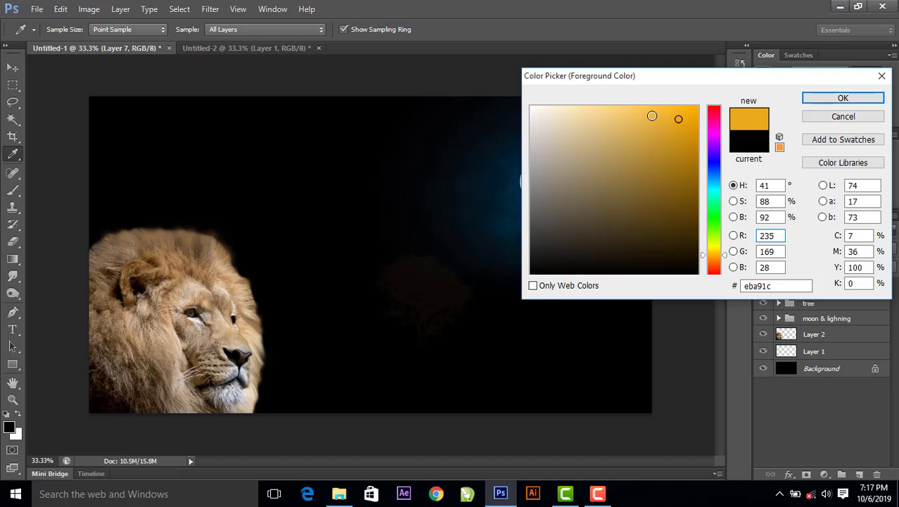
pyautogui.click(655, 115)
pyautogui.click(866, 98)
pyautogui.press('b')
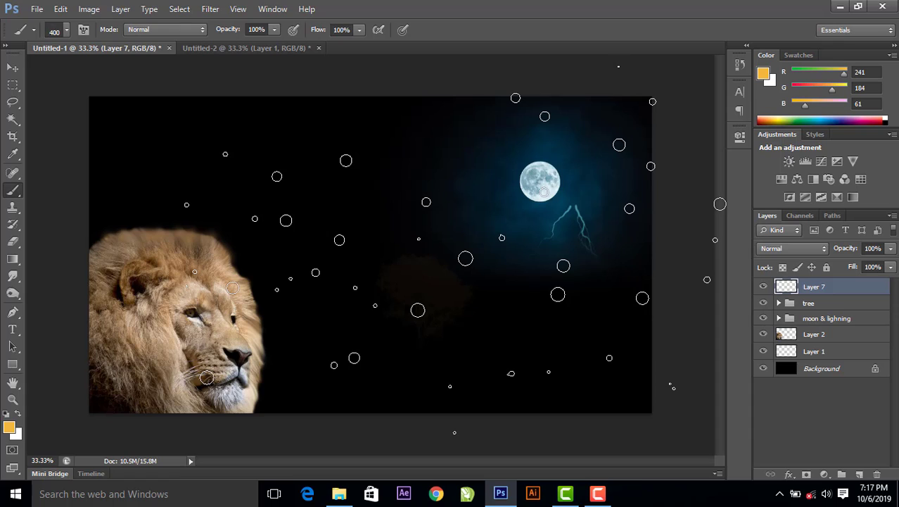
pyautogui.press('[')
pyautogui.press('[')
pyautogui.press('[')
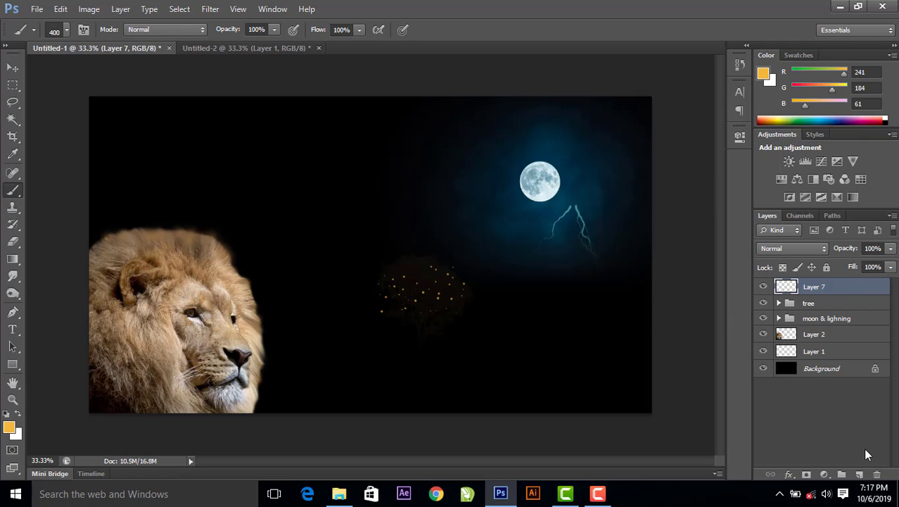
# - Add Layer 8, slant its sparkles over the tree, and move it into the tree group
pyautogui.click(860, 474)
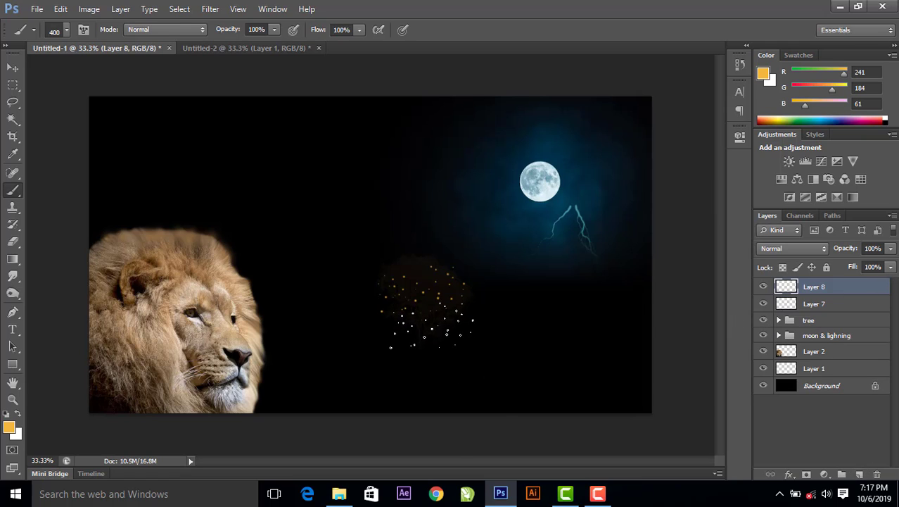
pyautogui.click(13, 67)
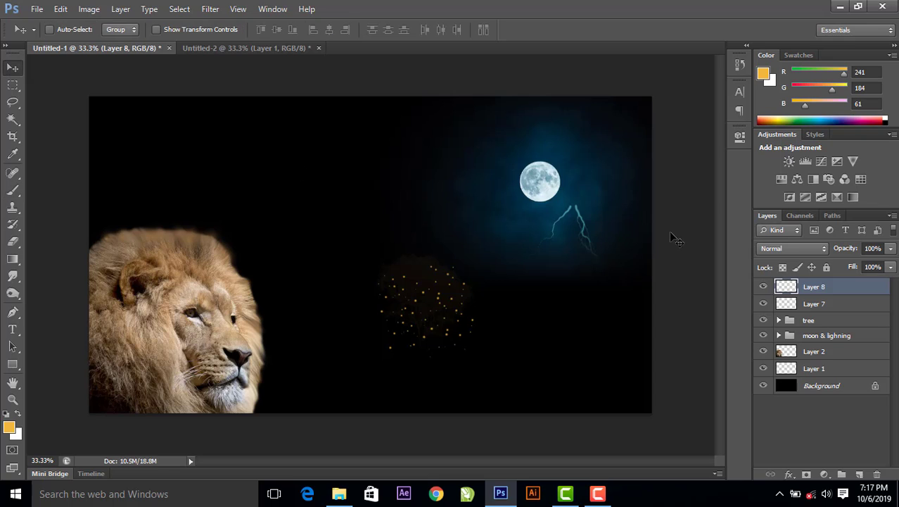
pyautogui.hotkey('ctrl', 't')
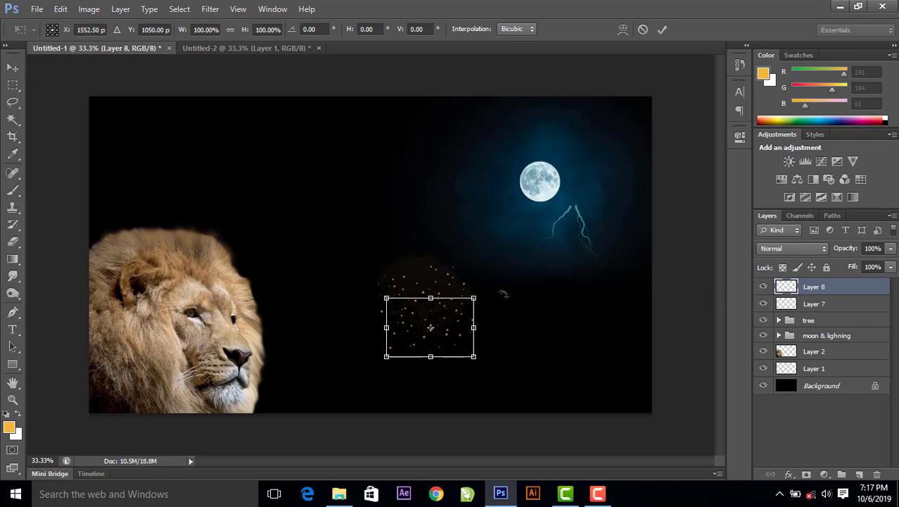
pyautogui.moveTo(491, 296)
pyautogui.mouseDown()
pyautogui.moveTo(466, 271)
pyautogui.moveTo(498, 314)
pyautogui.mouseUp()
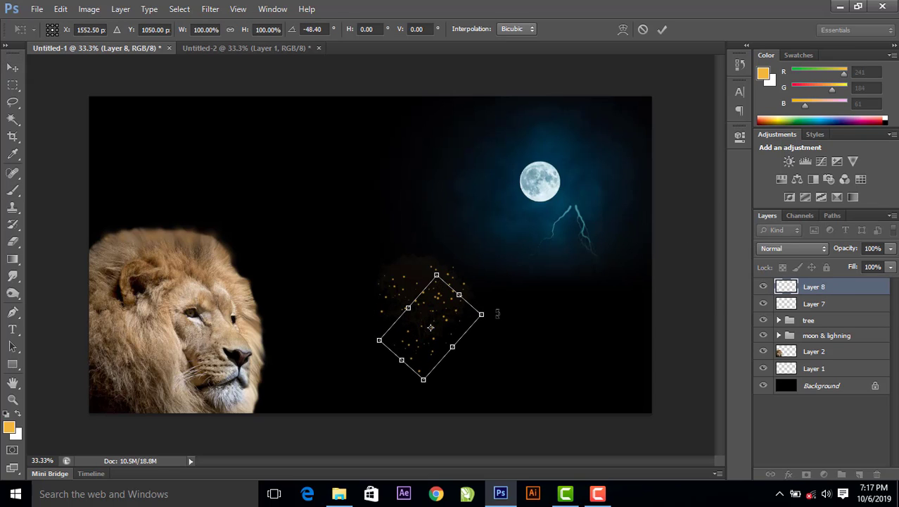
pyautogui.moveTo(445, 330); pyautogui.dragTo(440, 329)
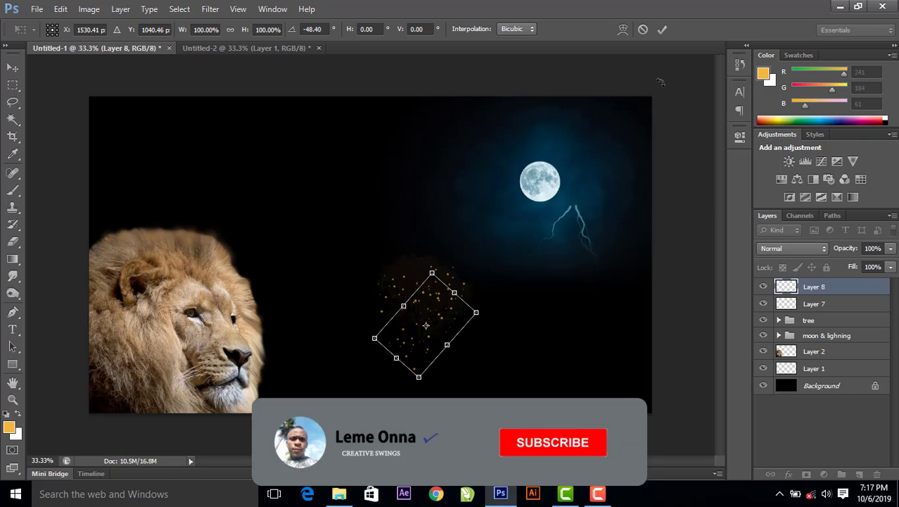
pyautogui.click(663, 29)
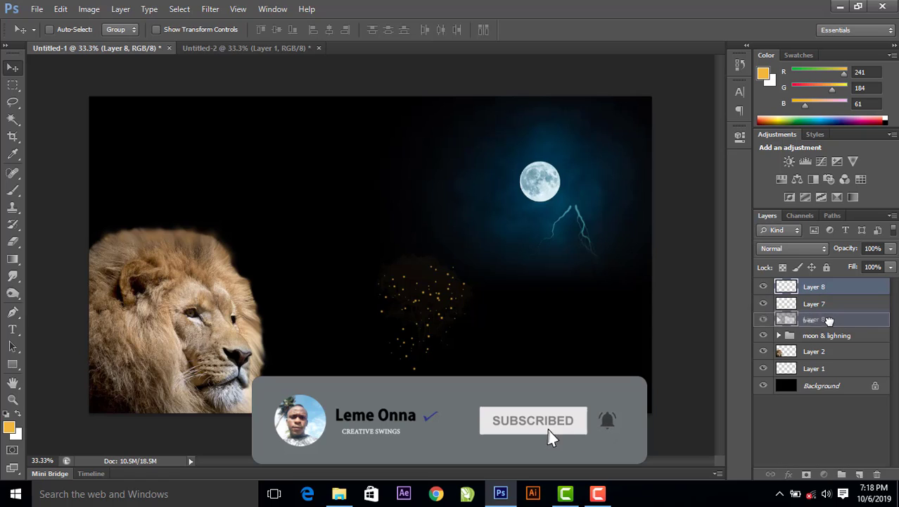
pyautogui.moveTo(831, 292); pyautogui.dragTo(830, 321)
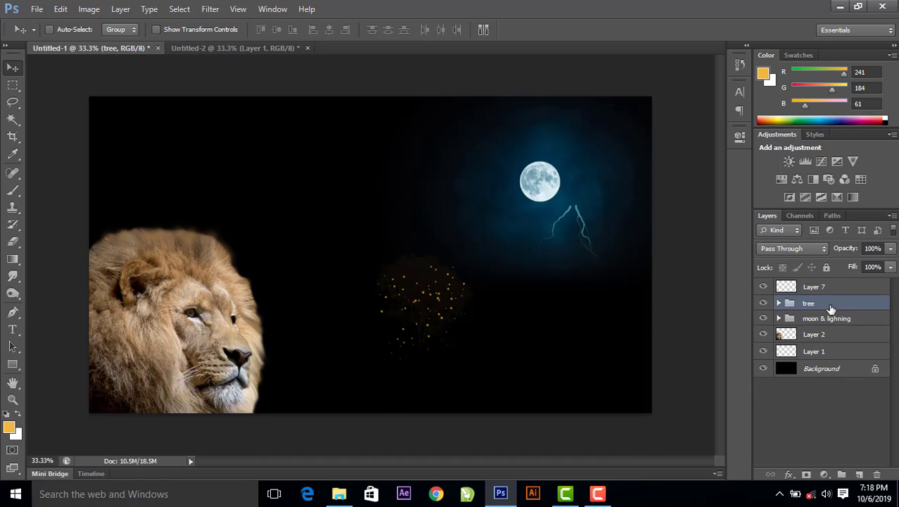
# - Expand the tree group, toggle Layer 5 to check it, and collapse the group
pyautogui.click(779, 302)
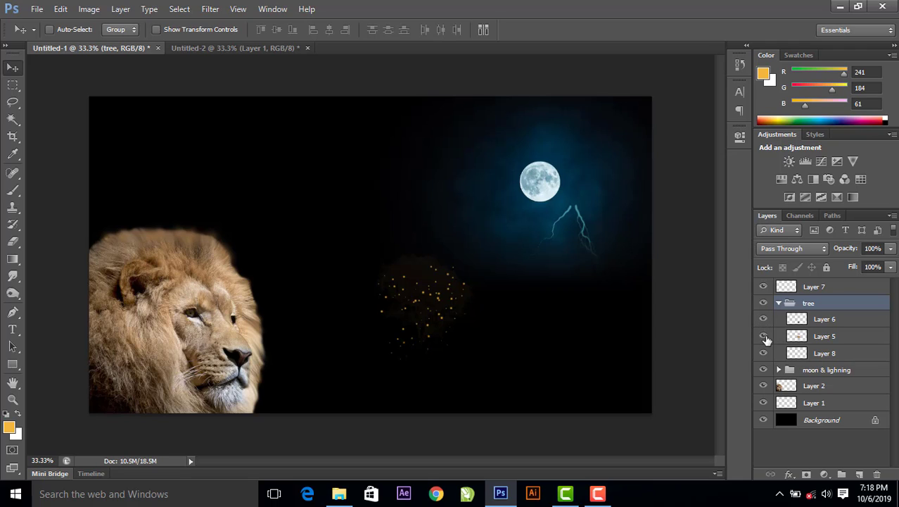
pyautogui.click(764, 337)
pyautogui.click(778, 304)
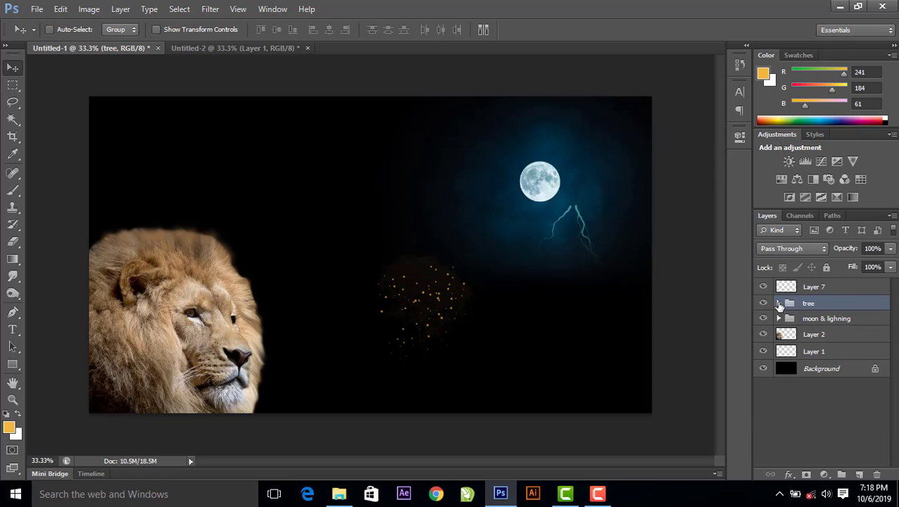
# - Fade Layer 7 to 27% opacity and add a new empty Layer 9 above it
pyautogui.click(827, 288)
pyautogui.click(891, 248)
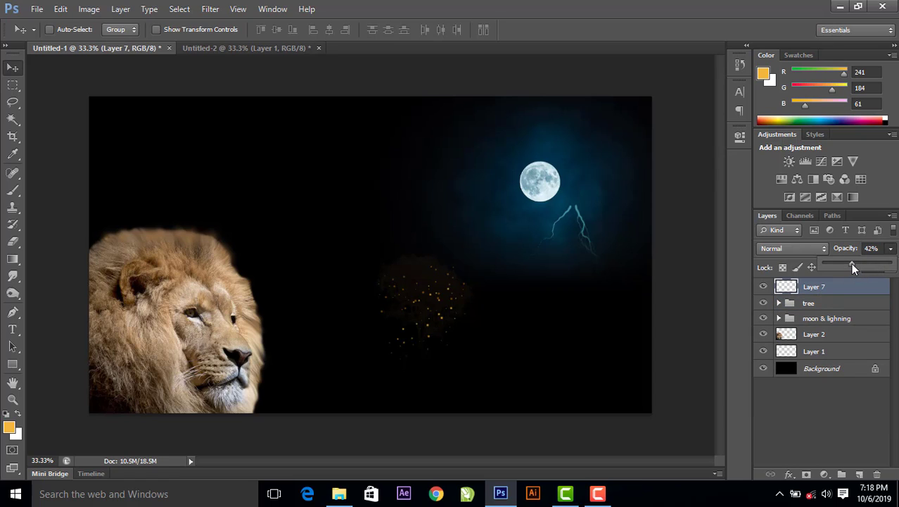
pyautogui.moveTo(845, 267); pyautogui.dragTo(842, 267)
pyautogui.click(890, 248)
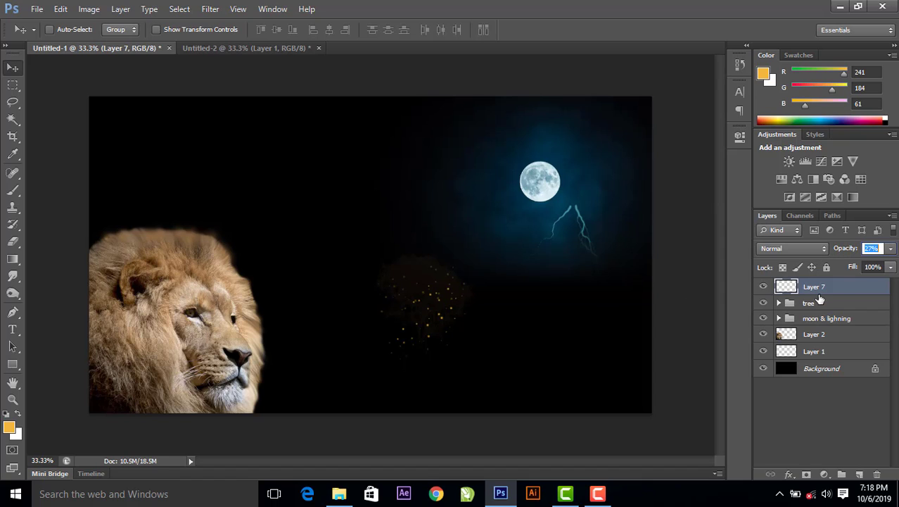
pyautogui.click(859, 475)
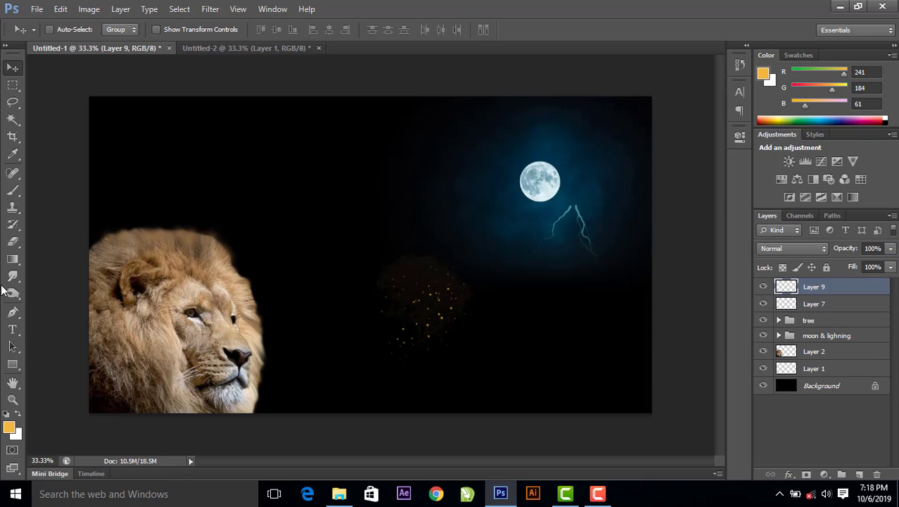
# - Choose the Brush tool with a 2500 px scattered-circles brush preset
pyautogui.click(12, 190)
pyautogui.click(65, 31)
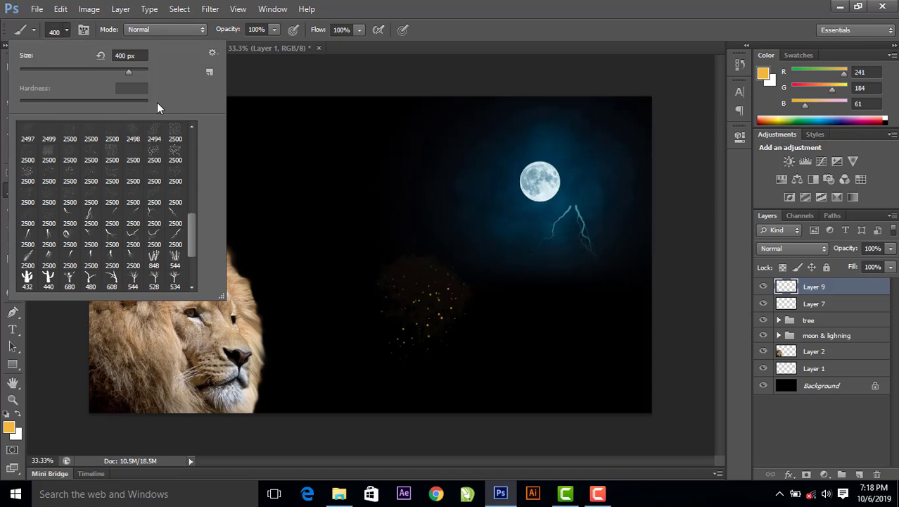
pyautogui.scroll(-5, 192, 227)
pyautogui.scroll(6, 186, 228)
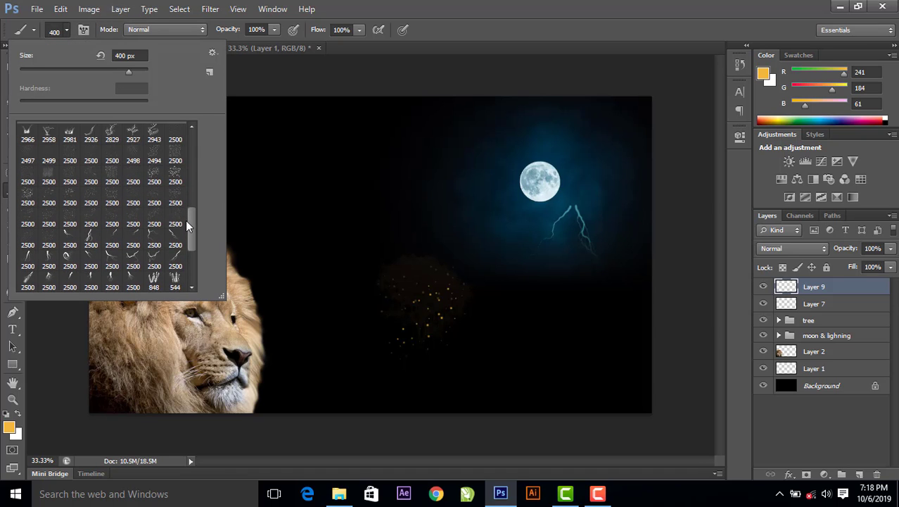
pyautogui.click(49, 220)
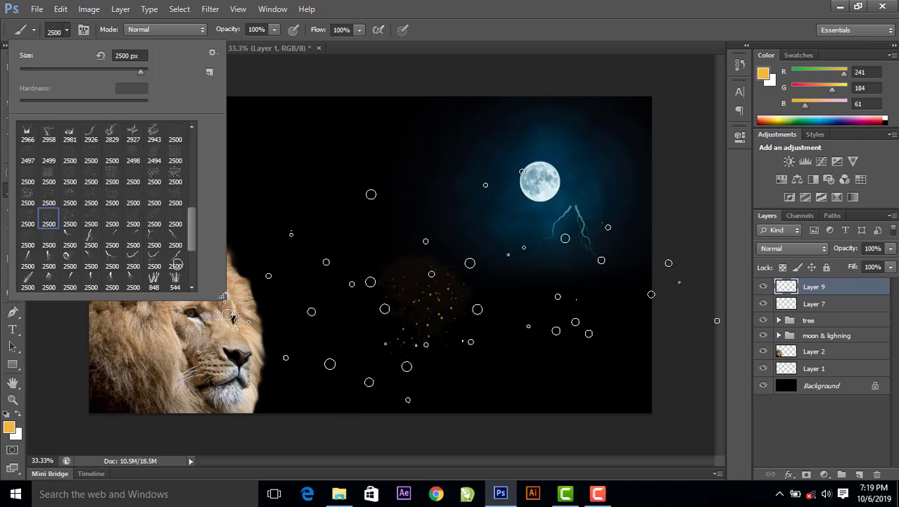
pyautogui.click(49, 199)
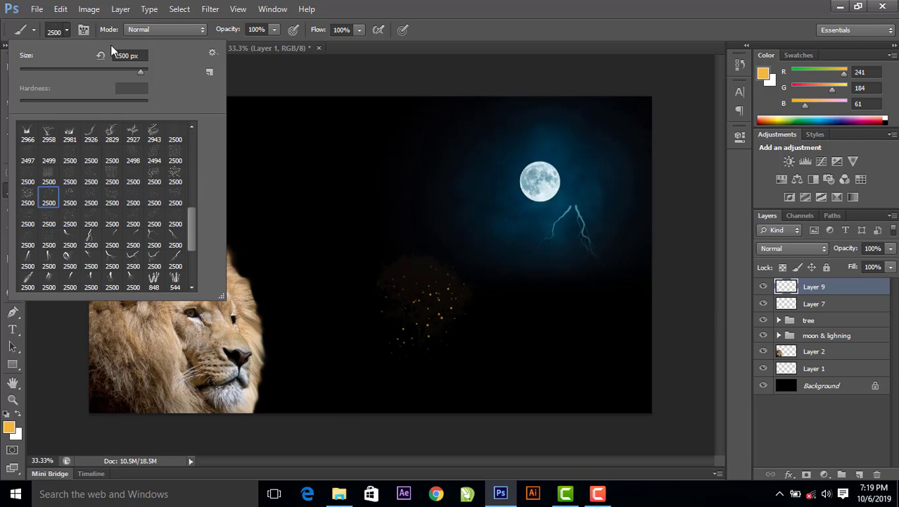
pyautogui.click(65, 30)
# - Set the foreground to orange (247/173/13) and stamp glowing bokeh dots across the scene
pyautogui.click(8, 427)
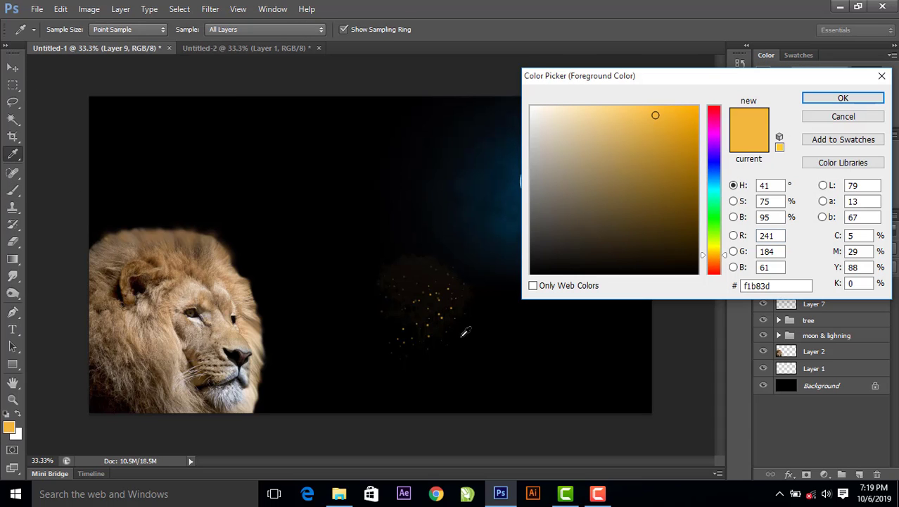
pyautogui.click(690, 110)
pyautogui.click(853, 100)
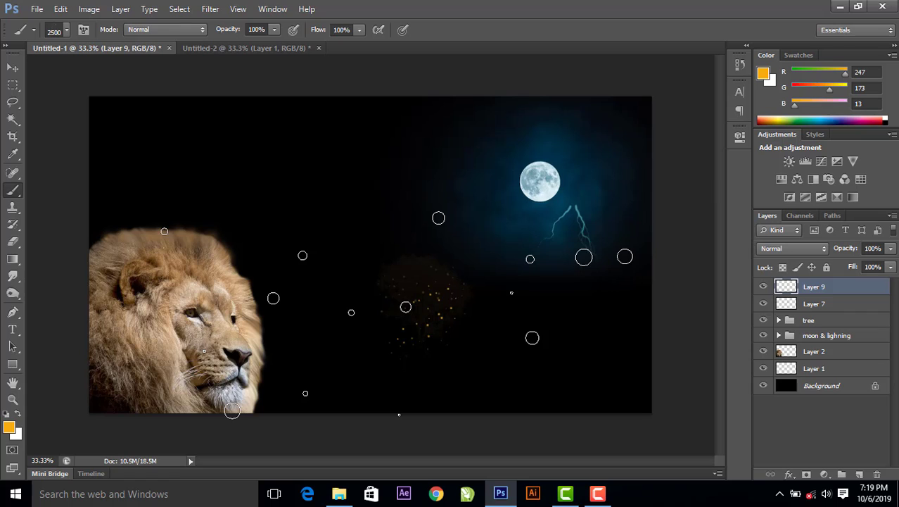
pyautogui.click(397, 313)
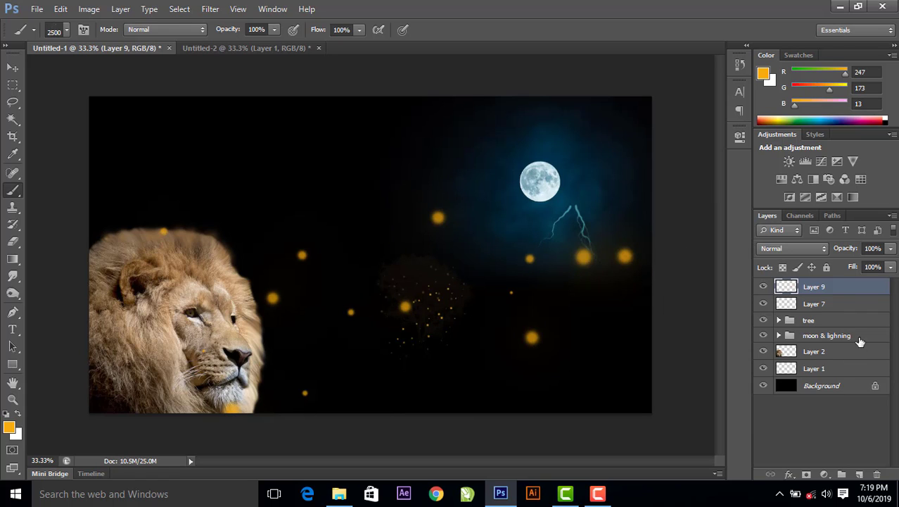
# - Shrink the bokeh to about 46% below the tree, then move Layers 9 and 7 under Layer 1
pyautogui.hotkey('ctrl', 't')
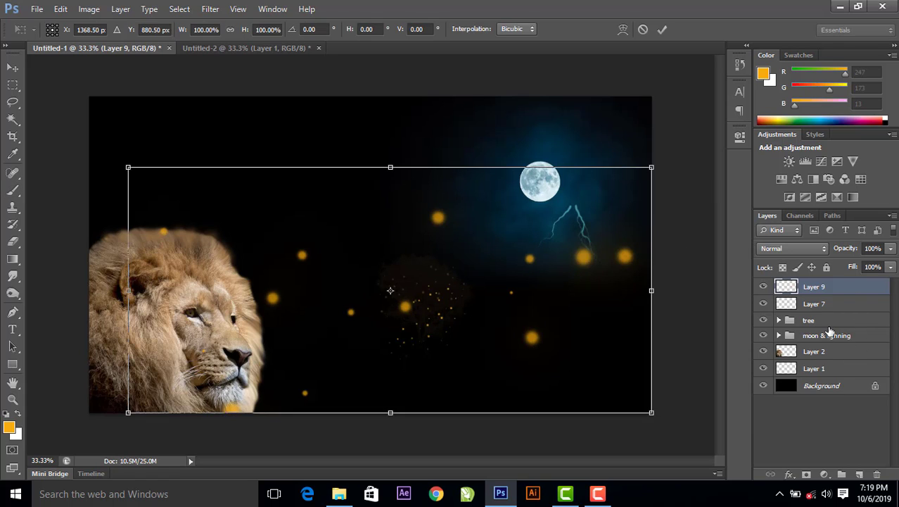
pyautogui.moveTo(652, 414)
pyautogui.mouseDown()
pyautogui.moveTo(457, 329)
pyautogui.moveTo(452, 318)
pyautogui.mouseUp()
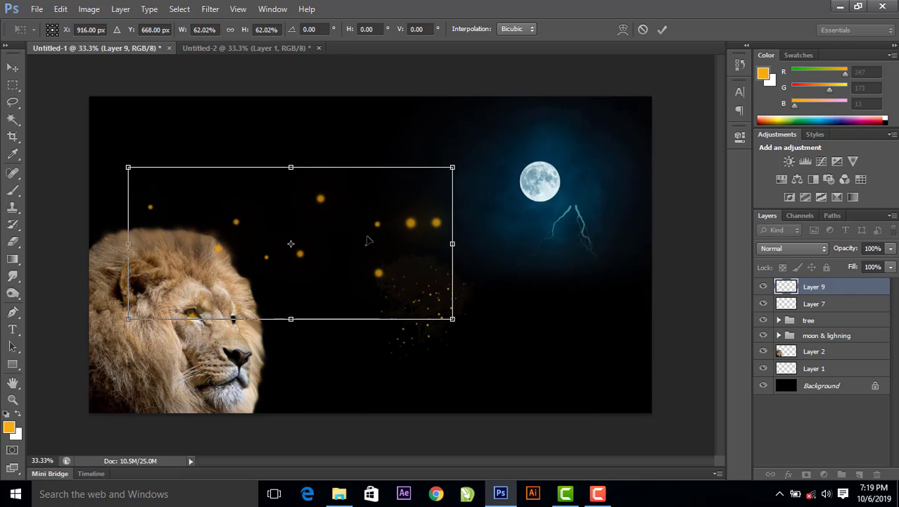
pyautogui.moveTo(367, 241); pyautogui.dragTo(393, 313)
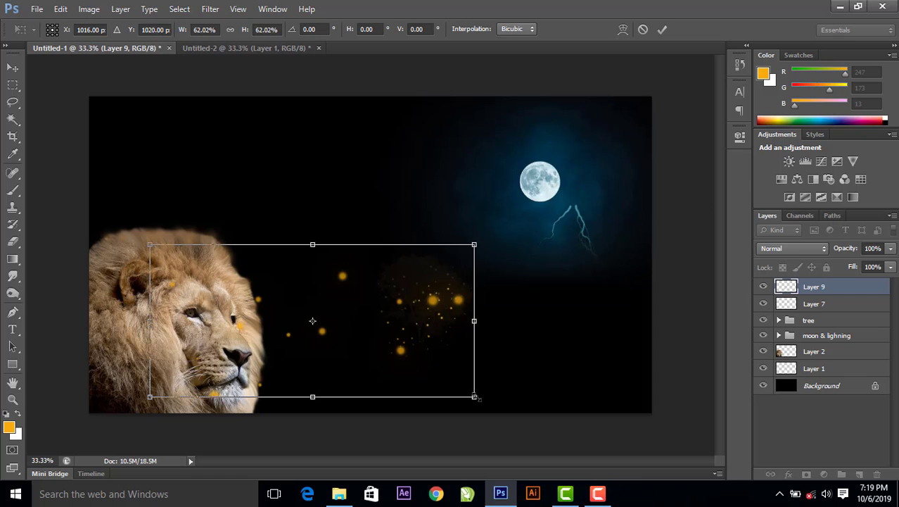
pyautogui.moveTo(474, 397); pyautogui.dragTo(389, 357)
pyautogui.moveTo(354, 288)
pyautogui.mouseDown()
pyautogui.moveTo(403, 326)
pyautogui.moveTo(496, 342)
pyautogui.moveTo(487, 342)
pyautogui.mouseUp()
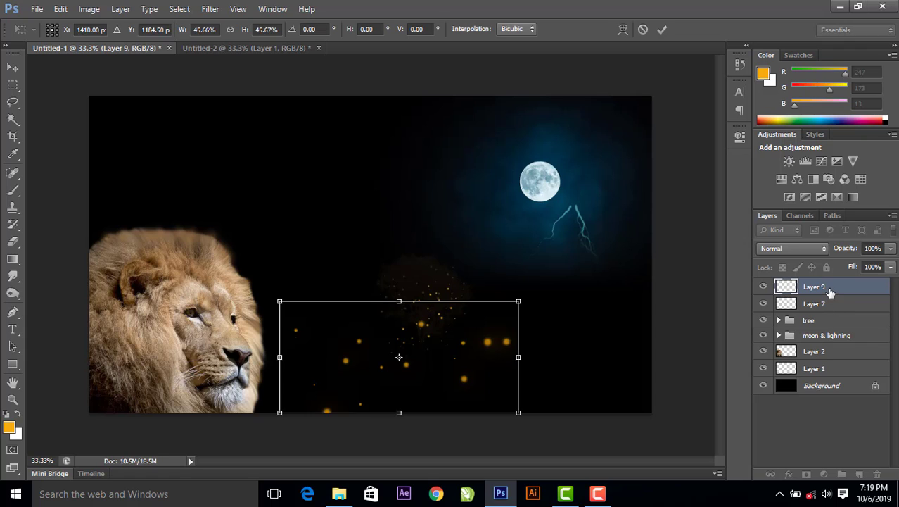
pyautogui.click(662, 30)
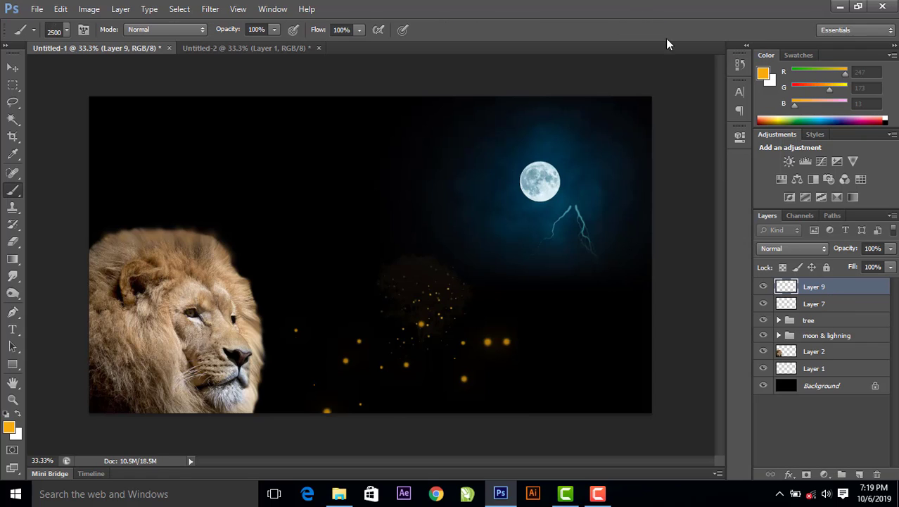
pyautogui.keyDown('shift'); pyautogui.click(847, 301); pyautogui.keyUp('shift')
pyautogui.moveTo(848, 296); pyautogui.dragTo(853, 375)
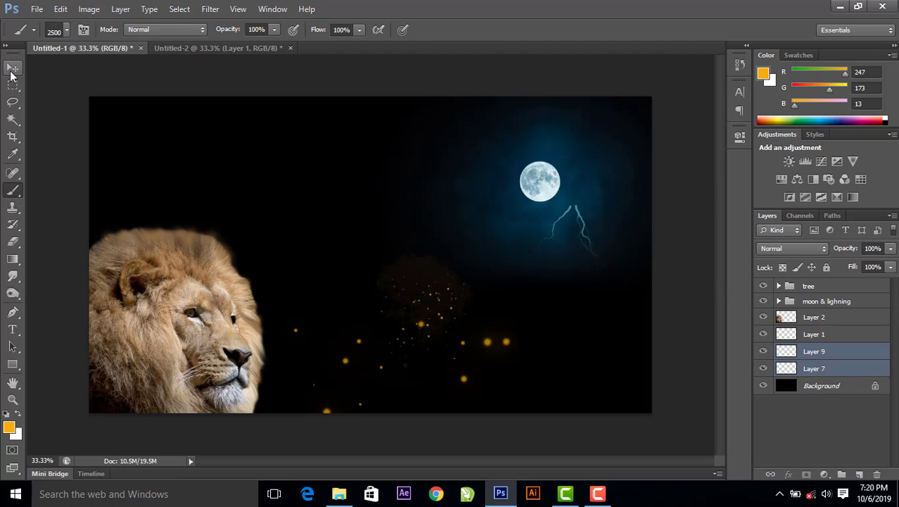
# - Shrink Layer 9's bokeh to about 68% and move it toward the lion's face
pyautogui.click(13, 67)
pyautogui.click(814, 356)
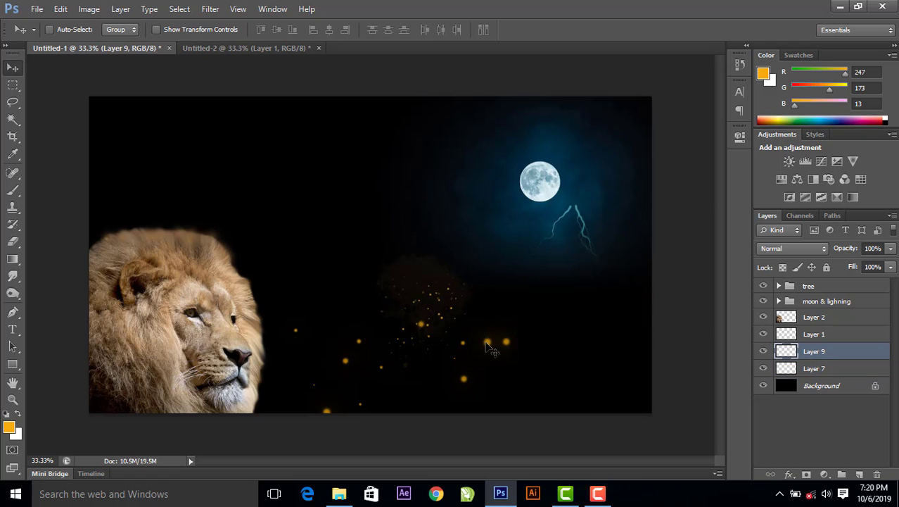
pyautogui.hotkey('ctrl', 't')
pyautogui.moveTo(491, 350); pyautogui.dragTo(466, 341)
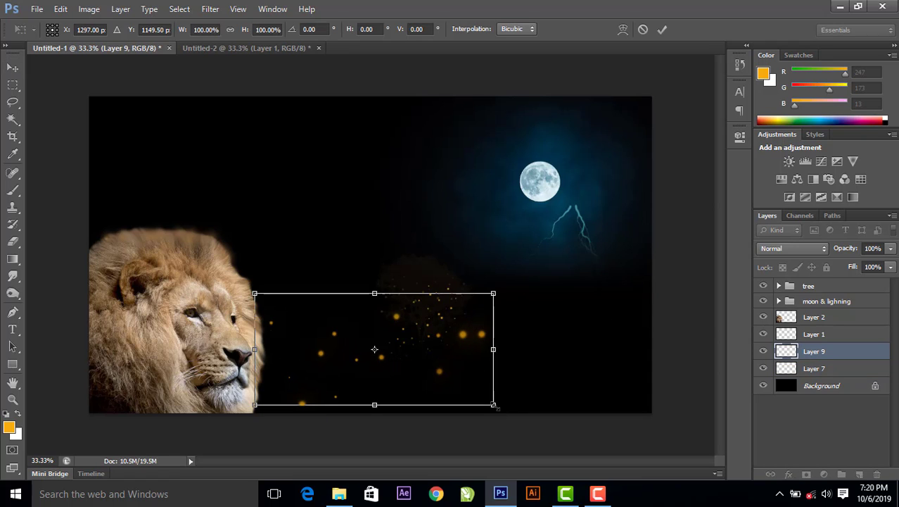
pyautogui.moveTo(494, 405); pyautogui.dragTo(418, 368)
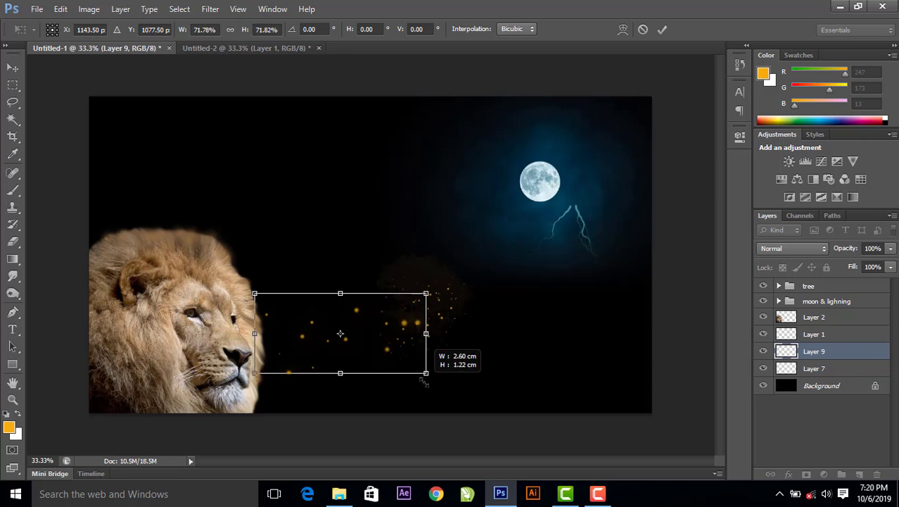
pyautogui.moveTo(385, 339); pyautogui.dragTo(368, 351)
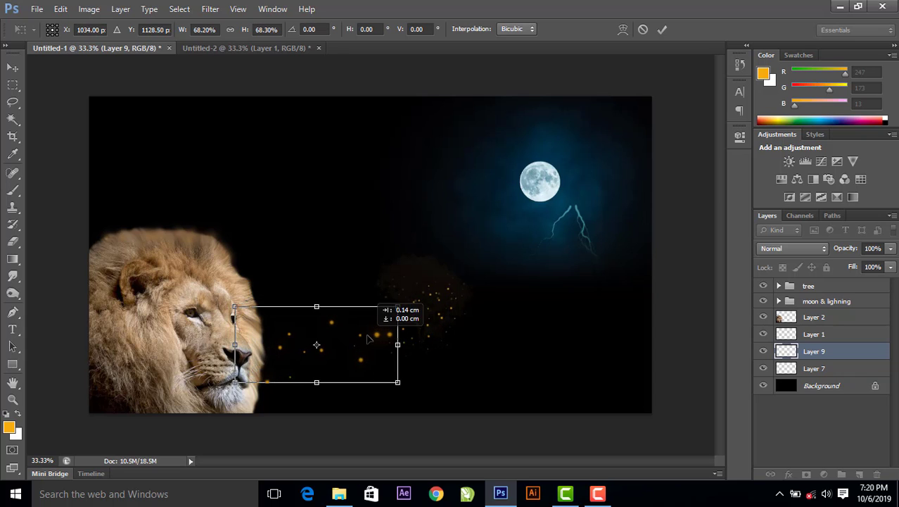
pyautogui.click(662, 30)
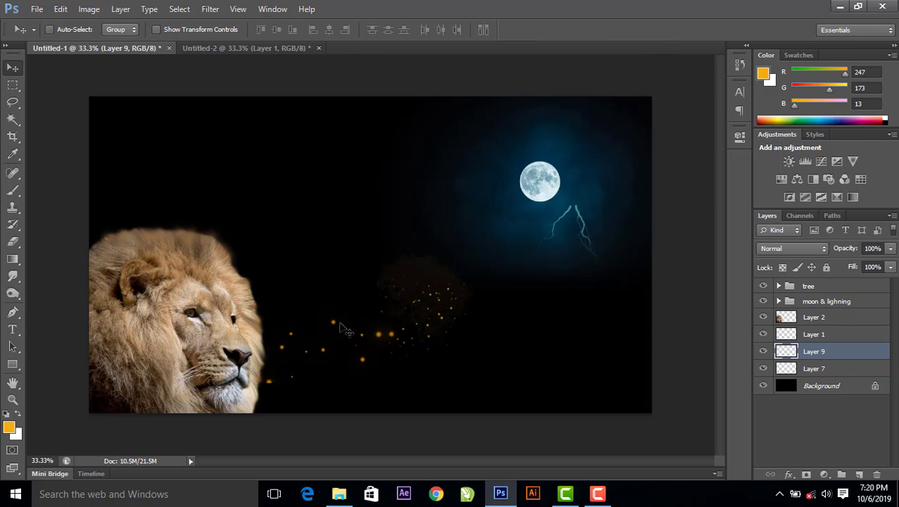
pyautogui.moveTo(374, 335); pyautogui.dragTo(372, 340)
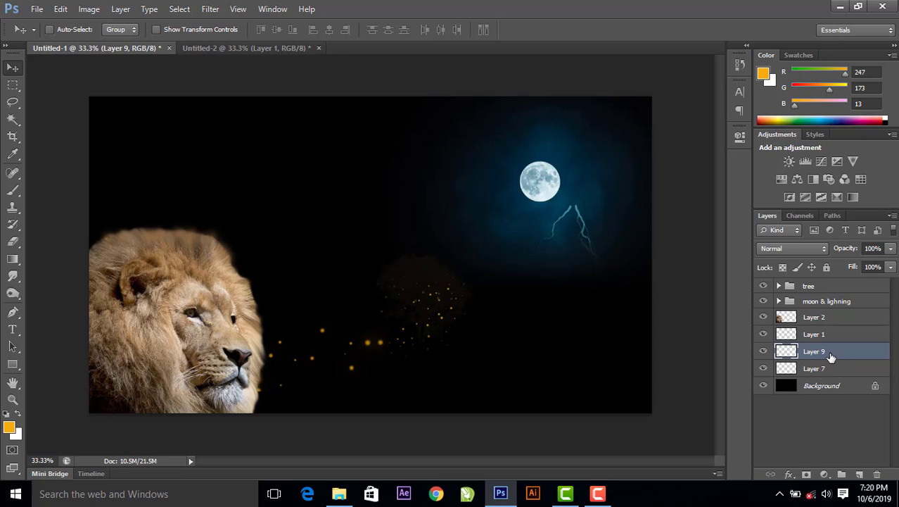
# - Duplicate the bokeh layer, scale the copy to about 74%, flip it horizontally, and shift it lower right
pyautogui.moveTo(830, 351); pyautogui.dragTo(859, 474)
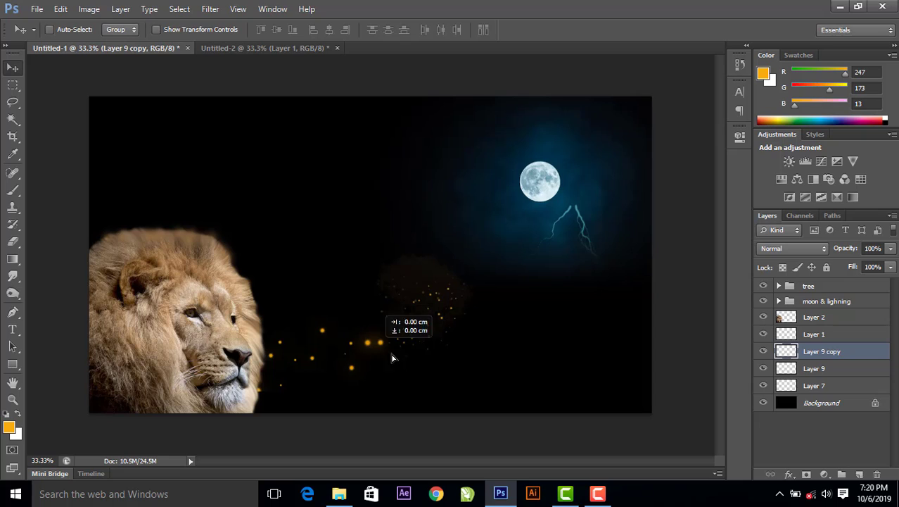
pyautogui.moveTo(392, 358); pyautogui.dragTo(482, 373)
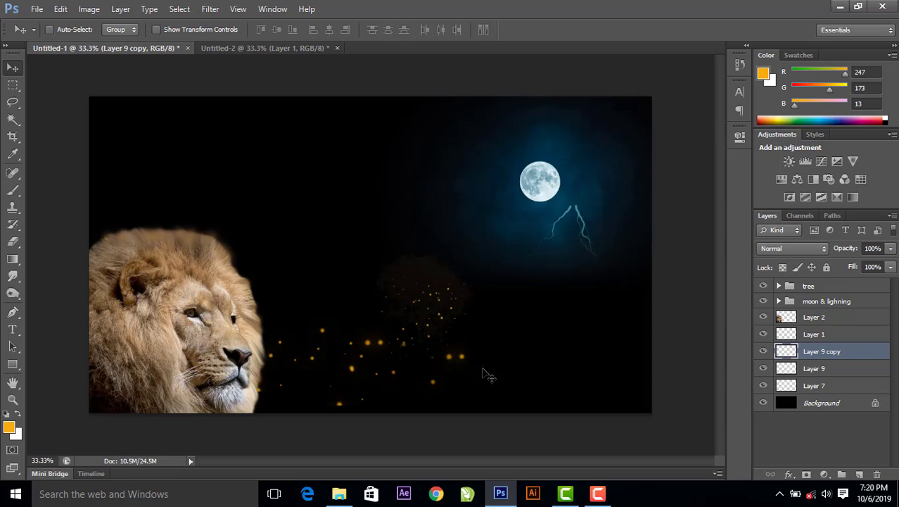
pyautogui.hotkey('ctrl', 't')
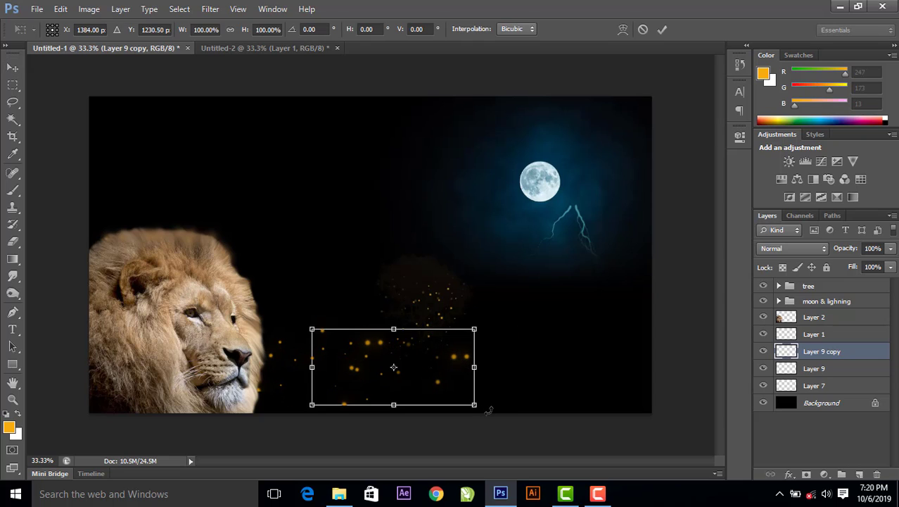
pyautogui.moveTo(475, 405); pyautogui.dragTo(433, 384)
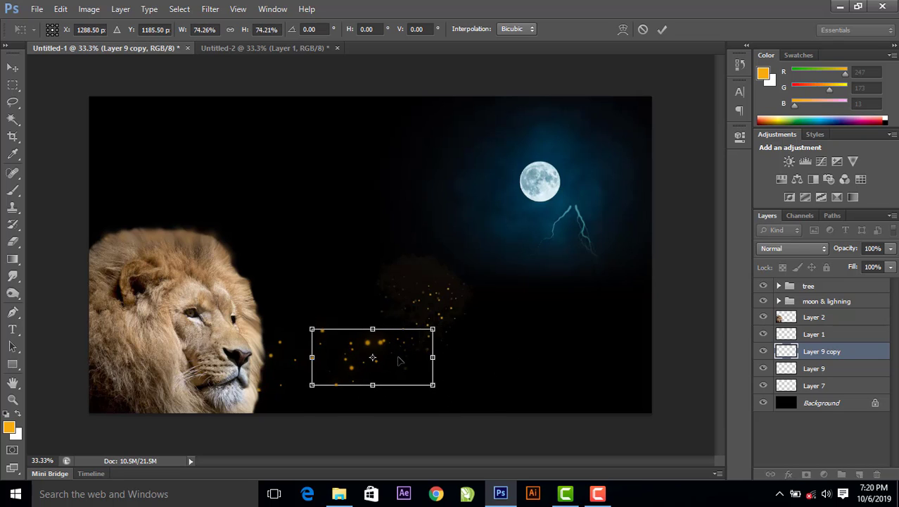
pyautogui.moveTo(394, 359); pyautogui.dragTo(424, 367)
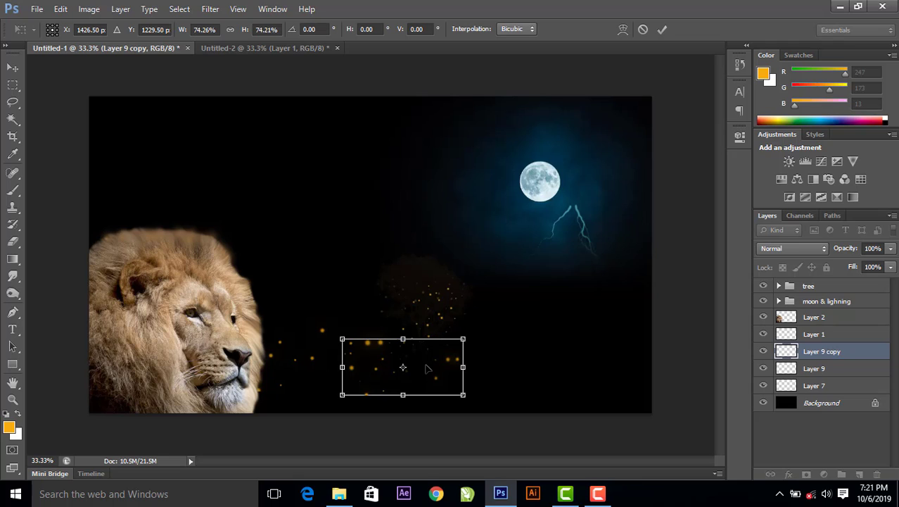
pyautogui.rightClick(425, 366)
pyautogui.click(482, 340)
pyautogui.moveTo(420, 368); pyautogui.dragTo(432, 379)
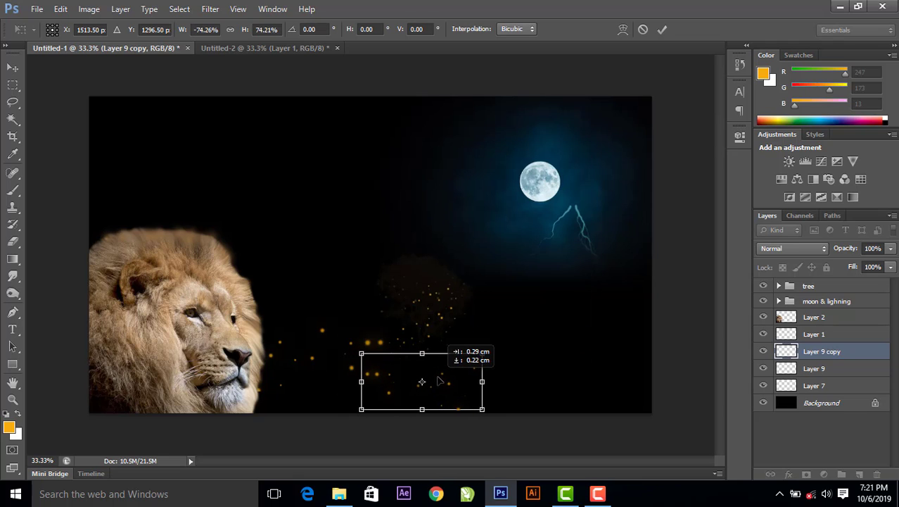
pyautogui.click(662, 29)
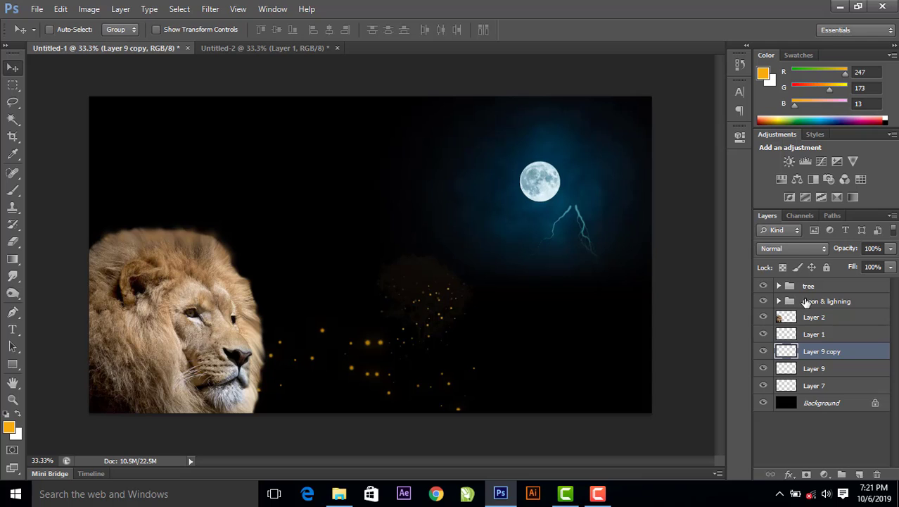
pyautogui.click(808, 306)
# - Scale the moon & lighning group to about 77% toward the top-right corner
pyautogui.hotkey('ctrl', 't')
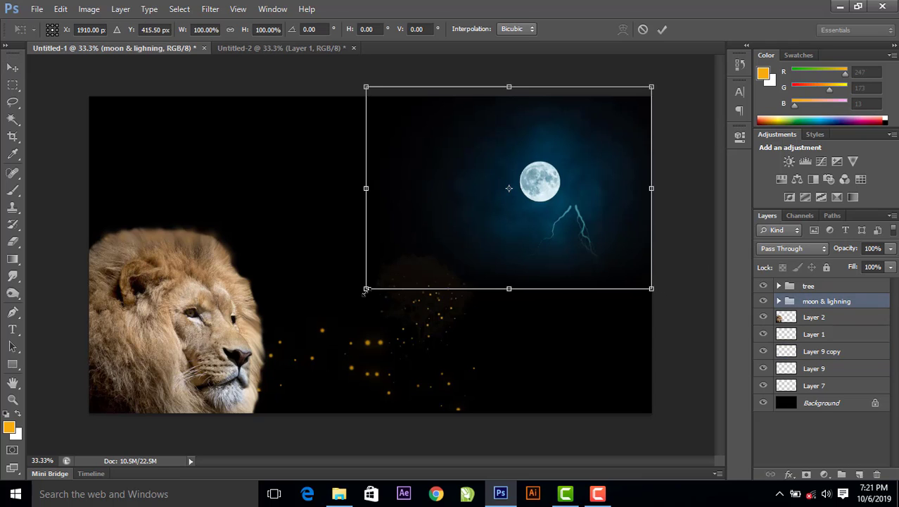
pyautogui.moveTo(365, 289); pyautogui.dragTo(430, 242)
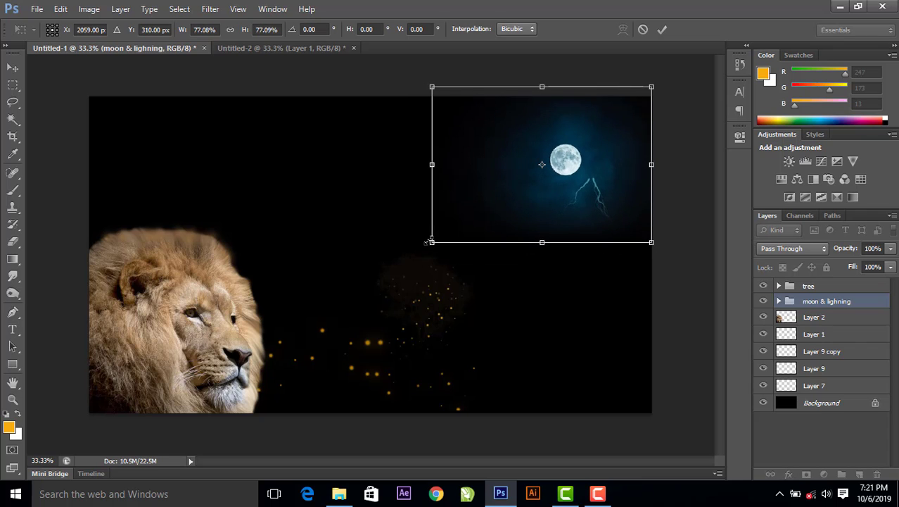
pyautogui.click(662, 29)
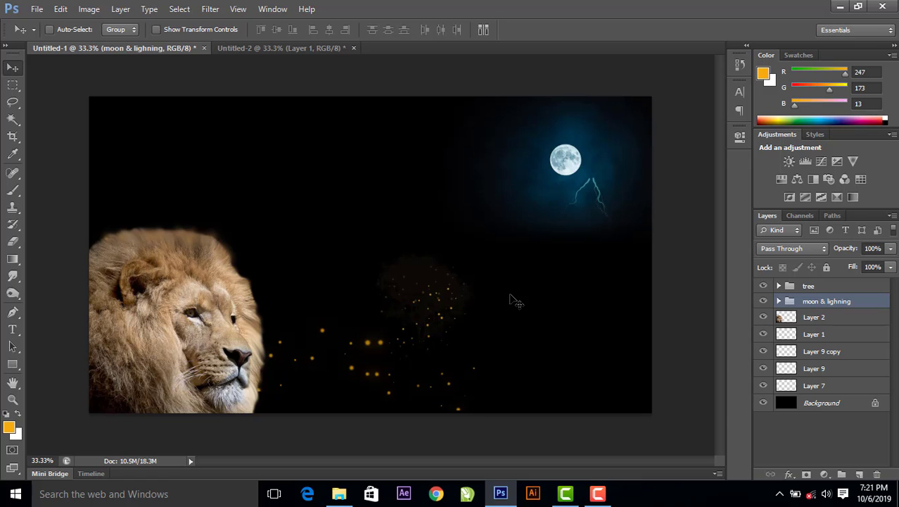
pyautogui.click(812, 288)
# - Add Layer 10 above the tree group and load the Rain Photoshop Brushes 1 brush set
pyautogui.click(860, 475)
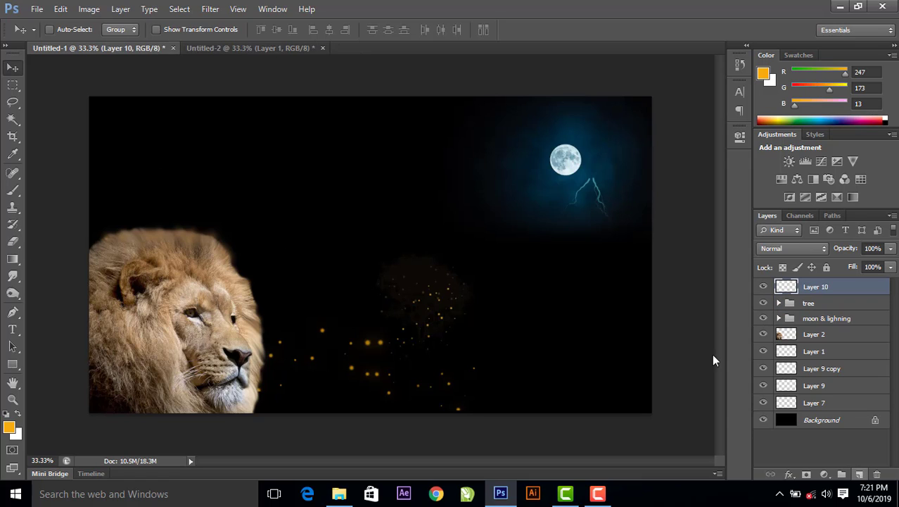
pyautogui.click(12, 192)
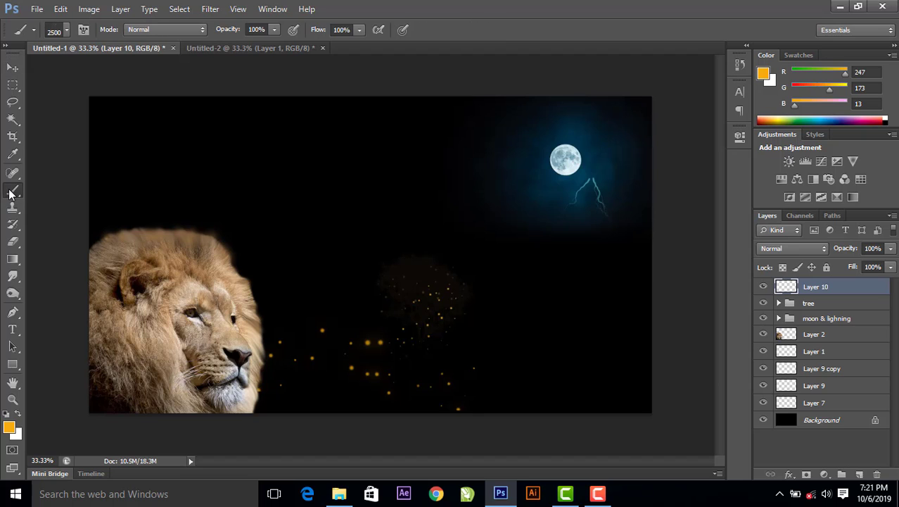
pyautogui.click(67, 28)
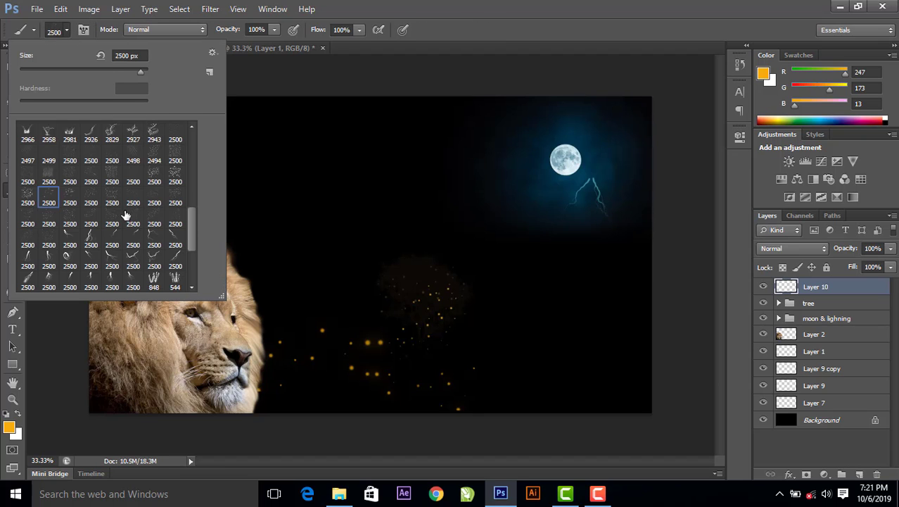
pyautogui.scroll(-3, 125, 215)
pyautogui.click(213, 52)
pyautogui.click(331, 227)
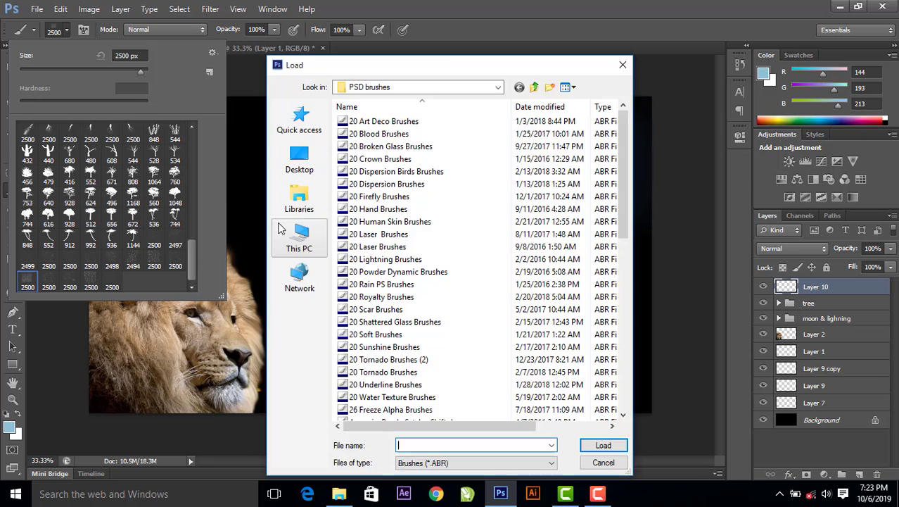
pyautogui.moveTo(622, 218); pyautogui.dragTo(609, 389)
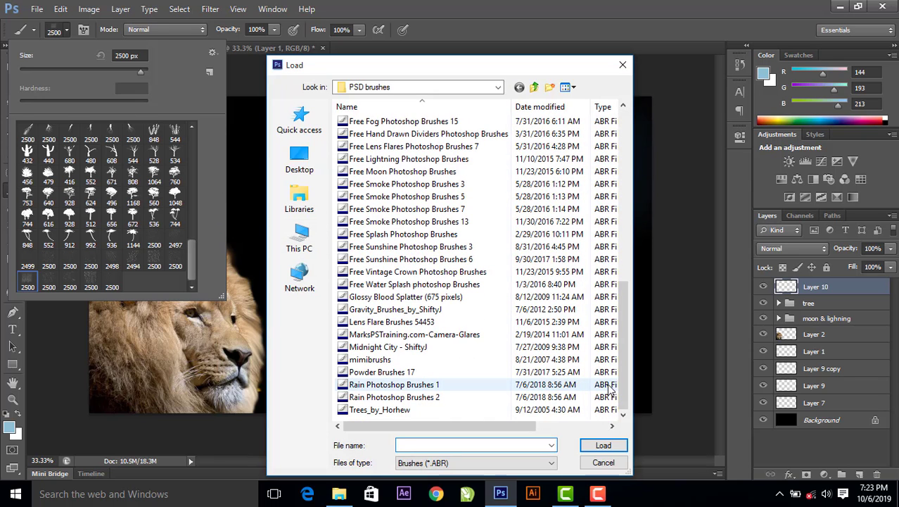
pyautogui.click(610, 385)
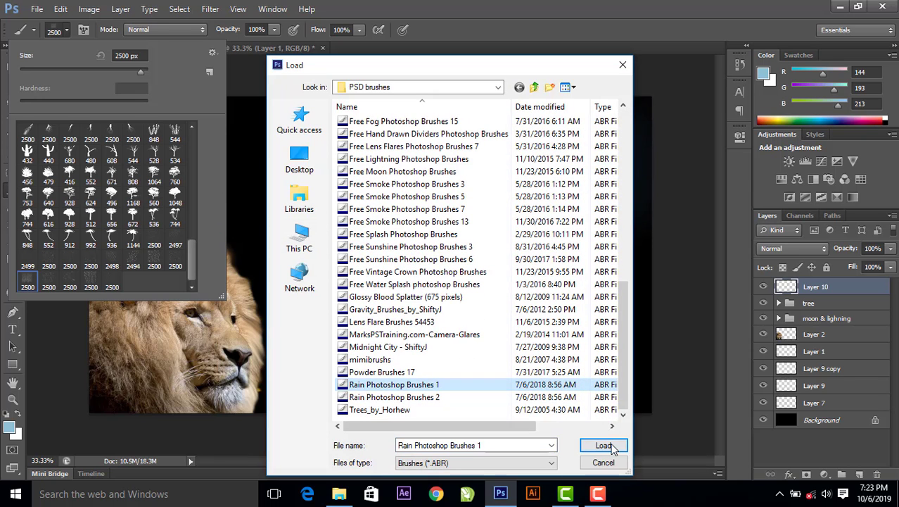
pyautogui.click(604, 446)
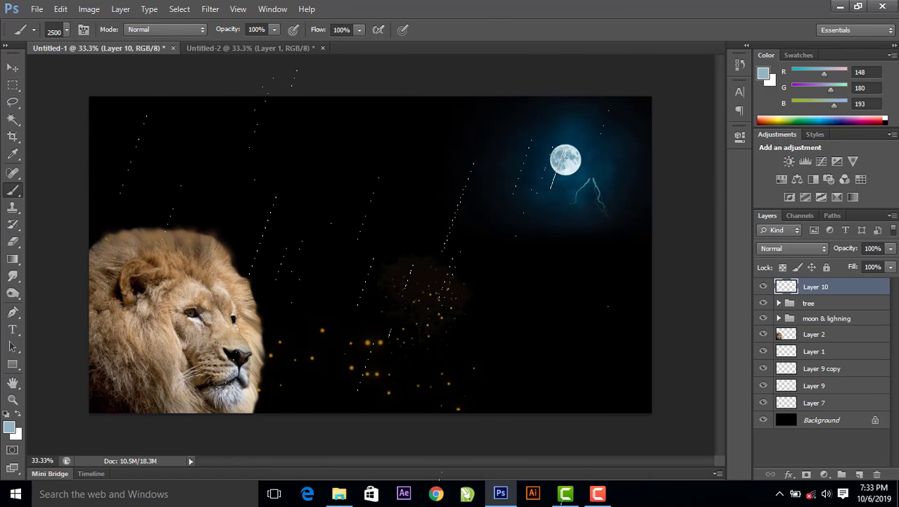
# - Stamp slanted rain streaks over the whole canvas and fade the layer to roughly 45% opacity
pyautogui.click(370, 254)
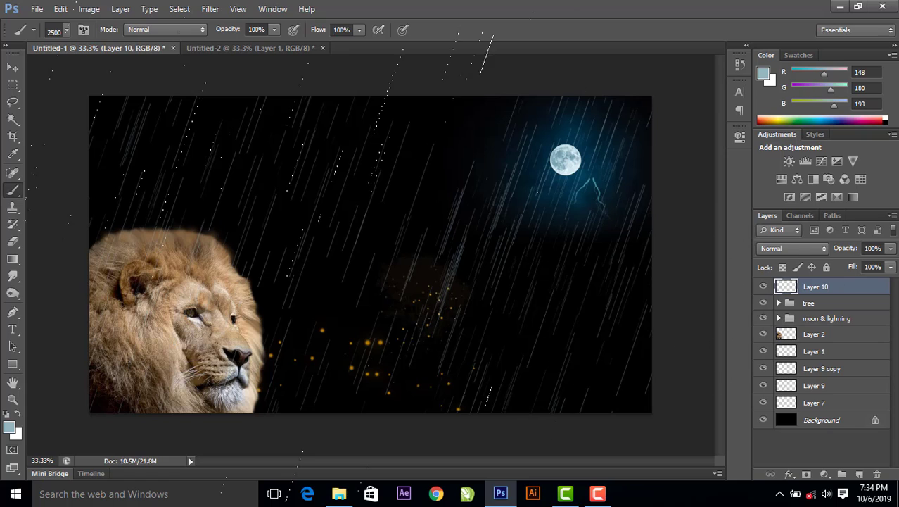
pyautogui.press('v')
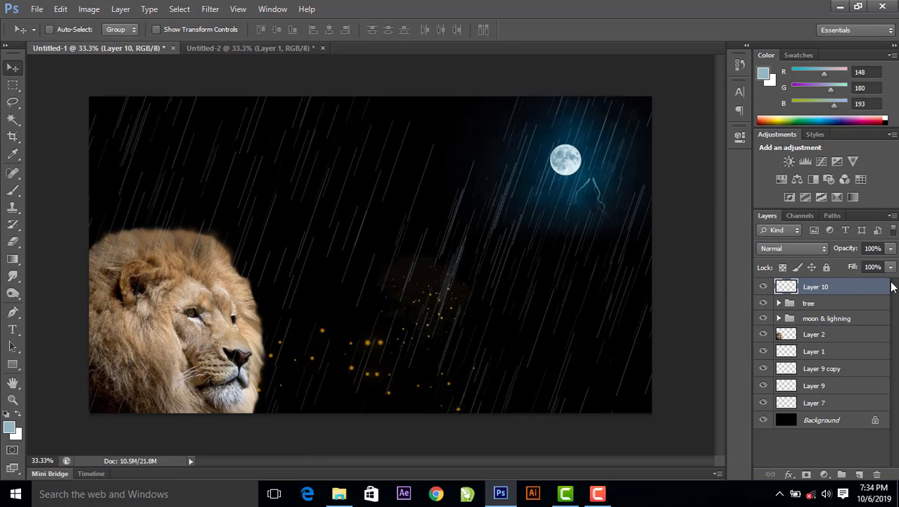
pyautogui.click(890, 248)
pyautogui.moveTo(891, 263); pyautogui.dragTo(863, 267)
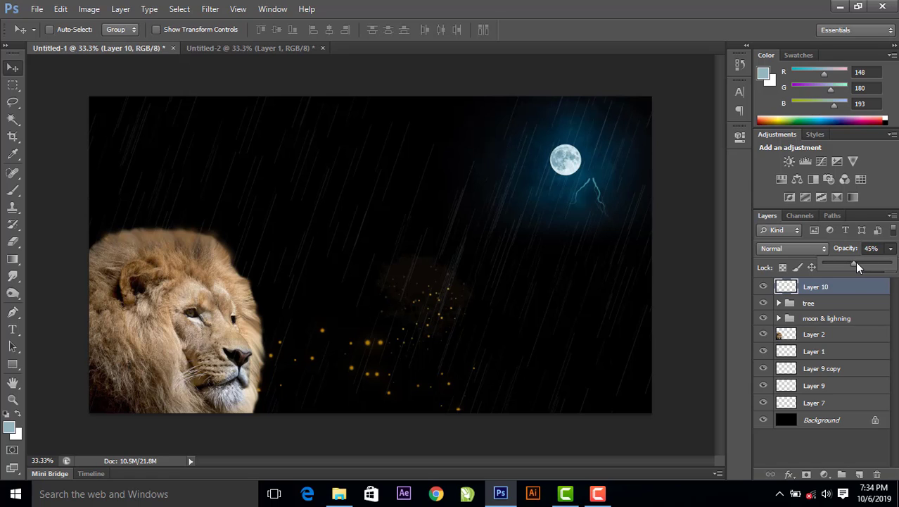
# - Settle the rain layer at 49% opacity, rename it 'rain', and set Layer 1 to 47%
pyautogui.click(892, 249)
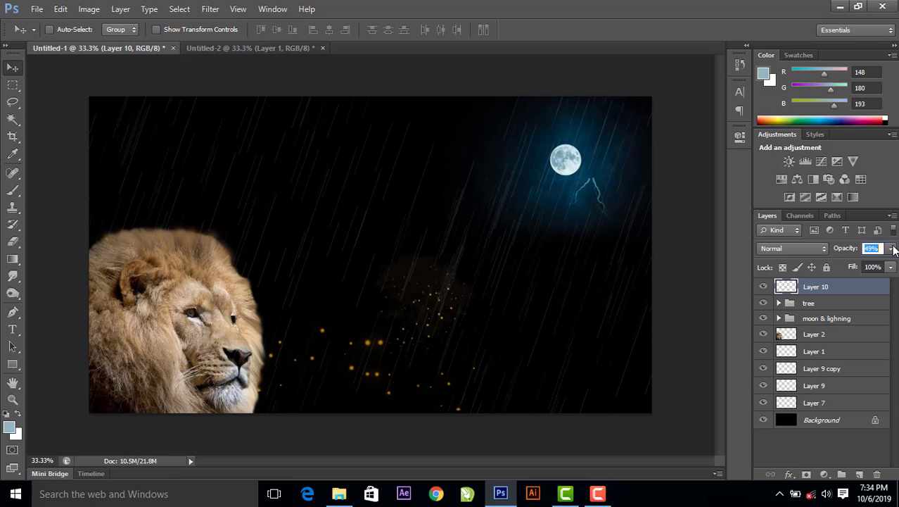
pyautogui.doubleClick(815, 287)
pyautogui.write('ra')
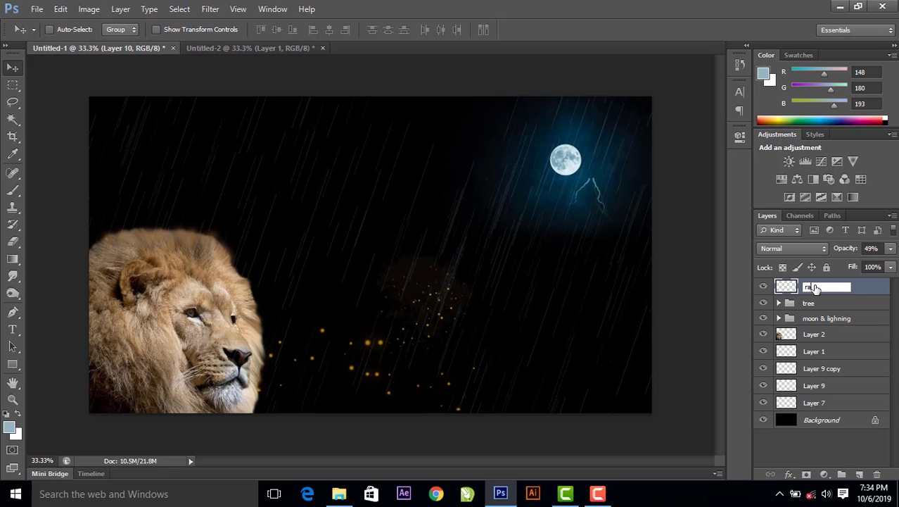
pyautogui.press('Return')
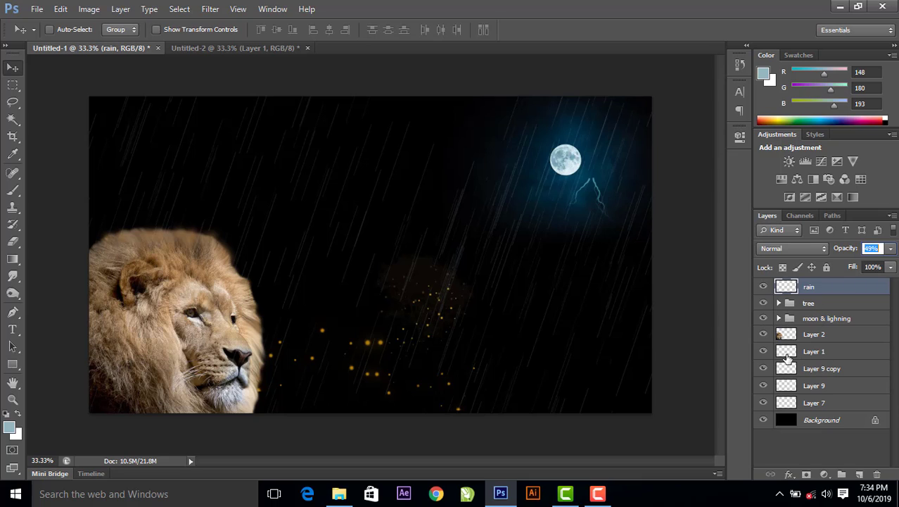
pyautogui.click(818, 353)
pyautogui.click(891, 249)
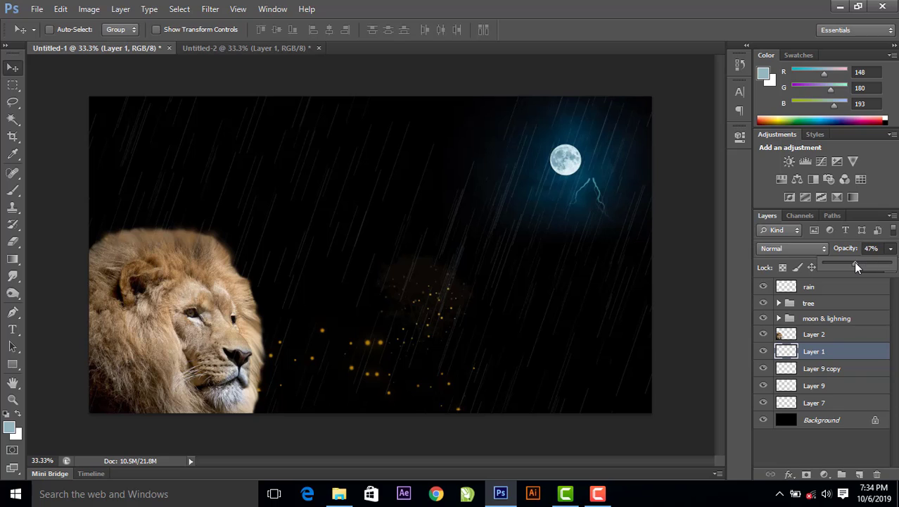
pyautogui.click(892, 249)
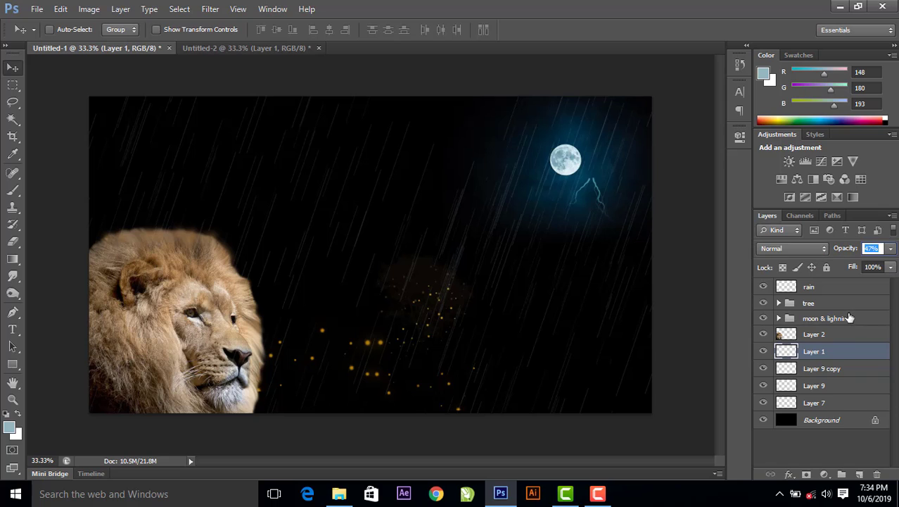
# - Lower Layer 9 to 71% opacity and bring Layer 9 copy to 100% opacity
pyautogui.click(830, 368)
pyautogui.click(892, 267)
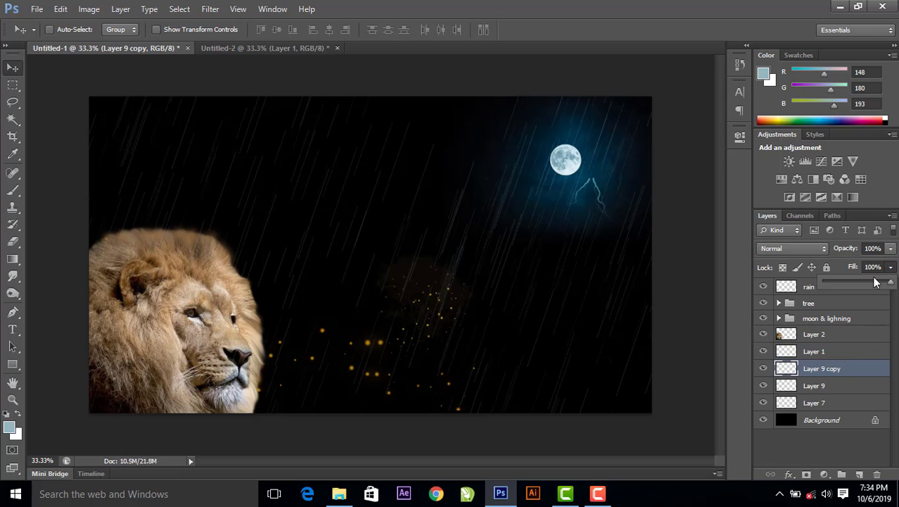
pyautogui.click(891, 250)
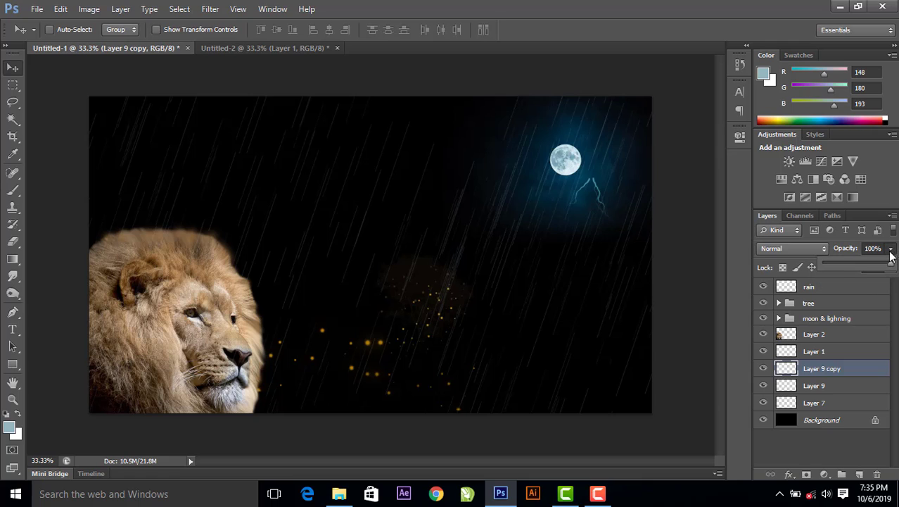
pyautogui.click(832, 385)
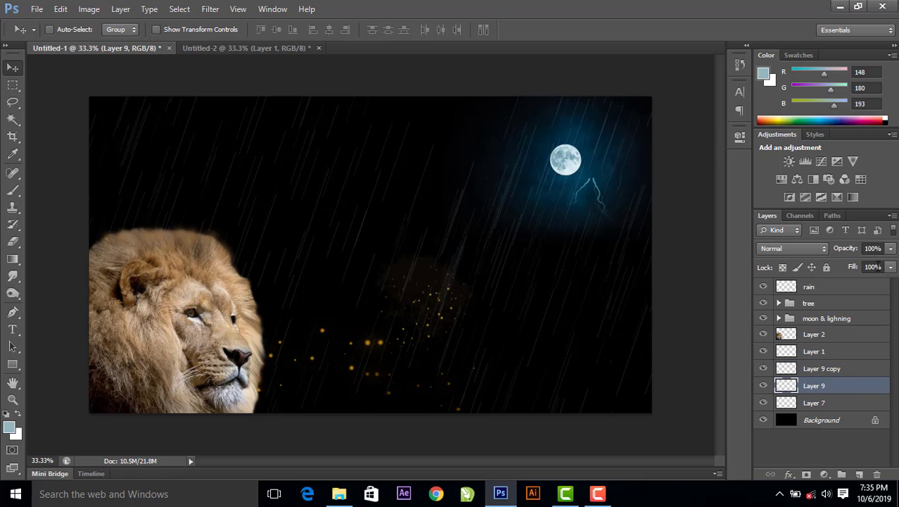
pyautogui.moveTo(892, 251)
pyautogui.mouseDown()
pyautogui.moveTo(870, 268)
pyautogui.moveTo(891, 269)
pyautogui.mouseUp()
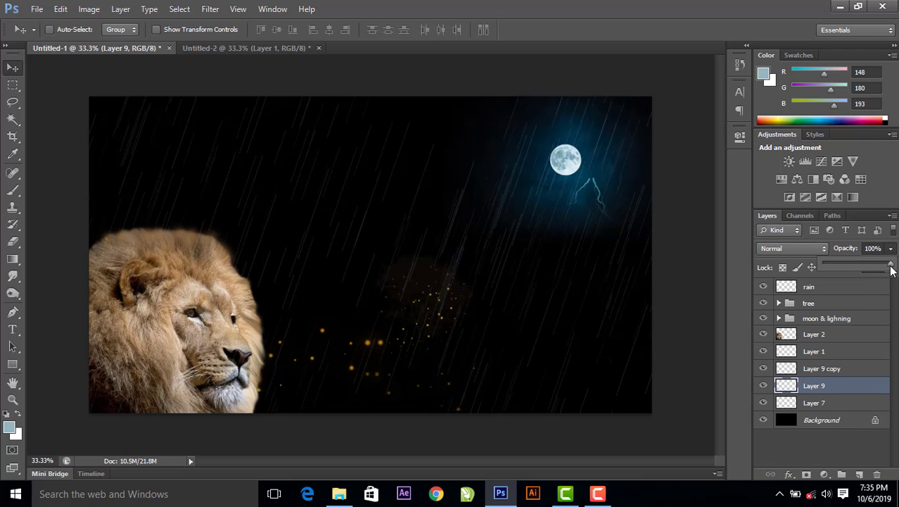
pyautogui.click(848, 369)
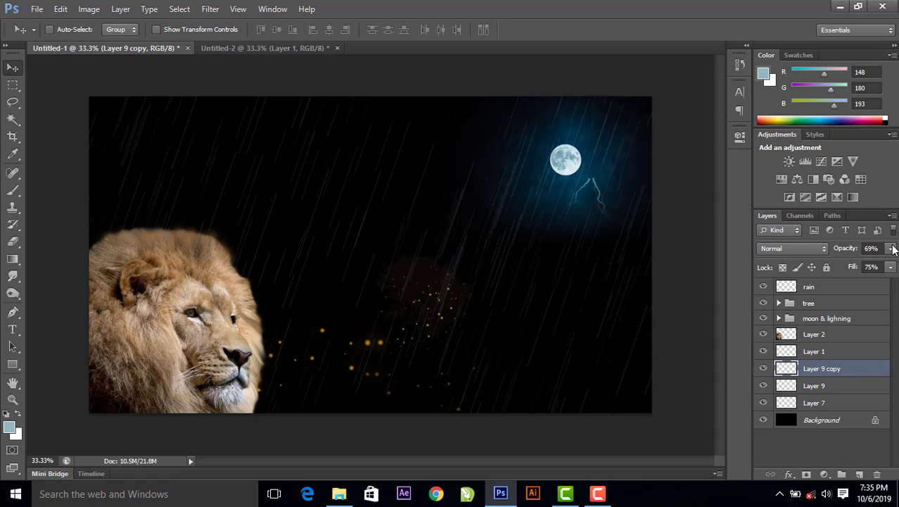
pyautogui.moveTo(892, 249); pyautogui.dragTo(889, 284)
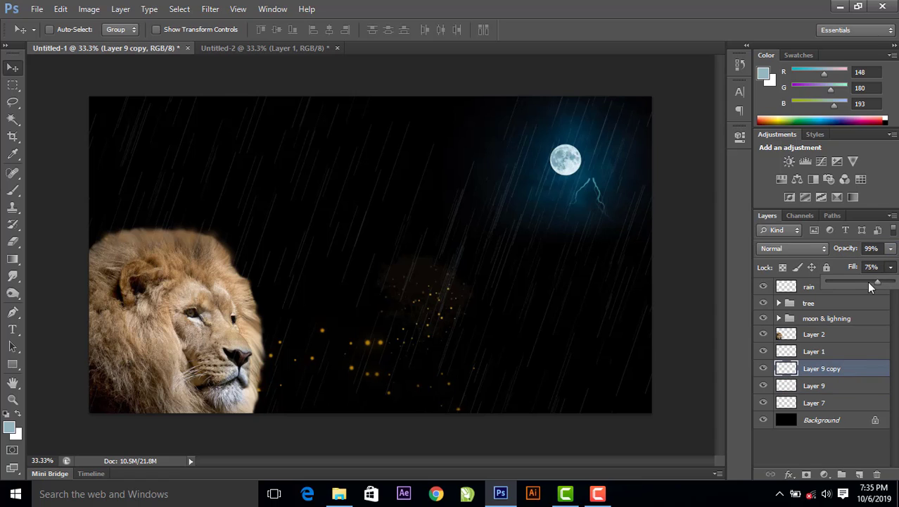
pyautogui.click(892, 249)
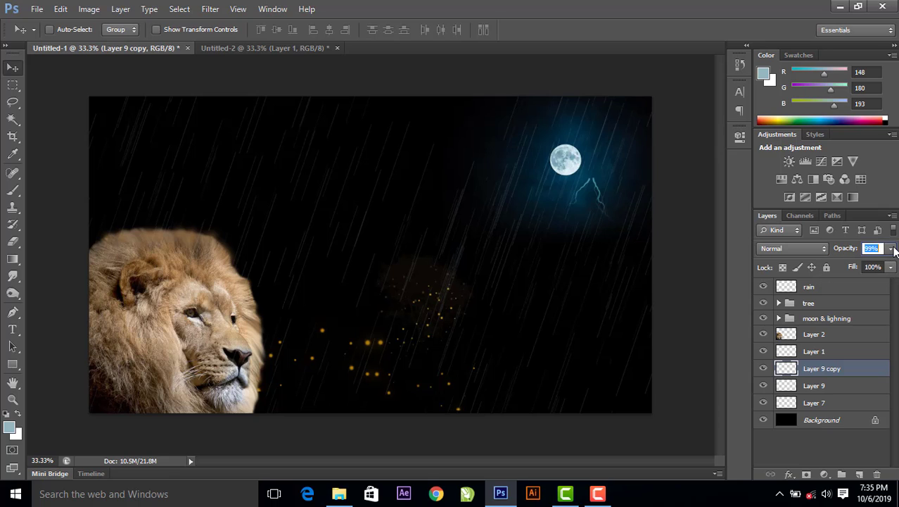
pyautogui.click(892, 251)
pyautogui.click(700, 294)
pyautogui.click(809, 334)
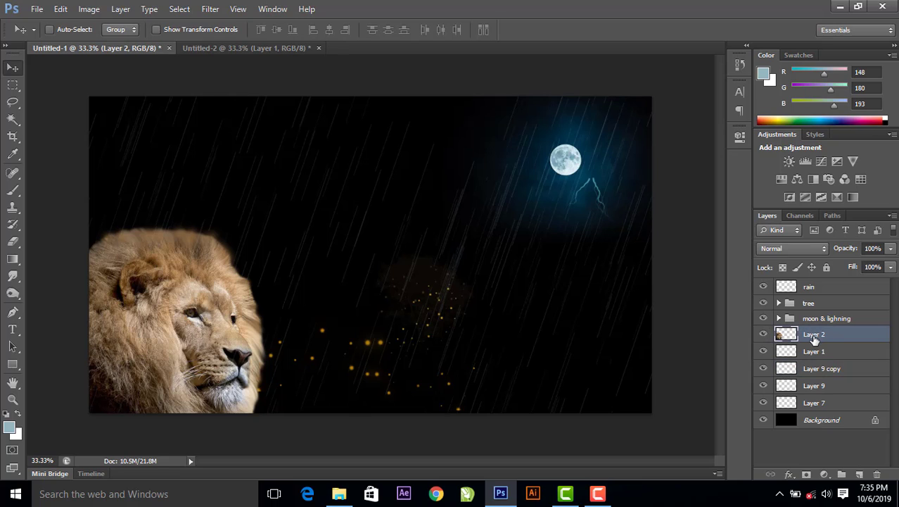
# - Add a new Layer 10 above the lion's Layer 2 and pick a scattered rain brush preset
pyautogui.click(859, 474)
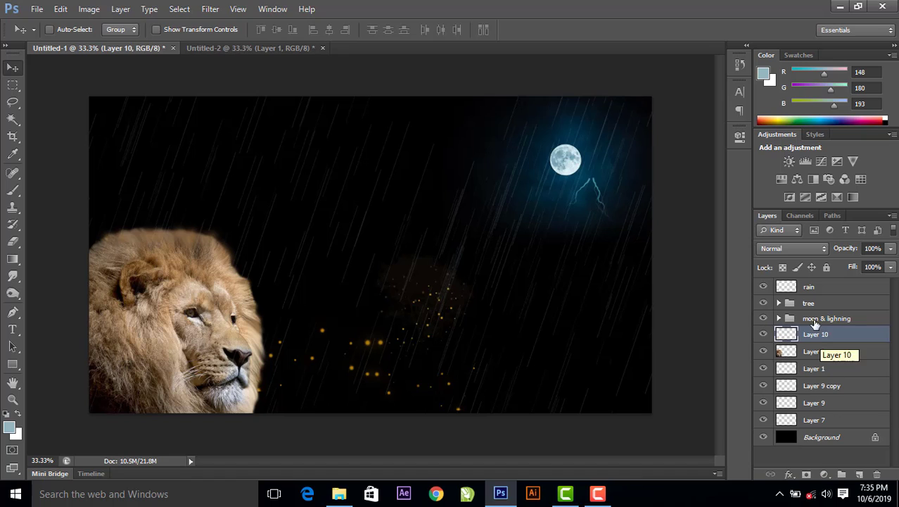
pyautogui.click(12, 190)
pyautogui.click(67, 28)
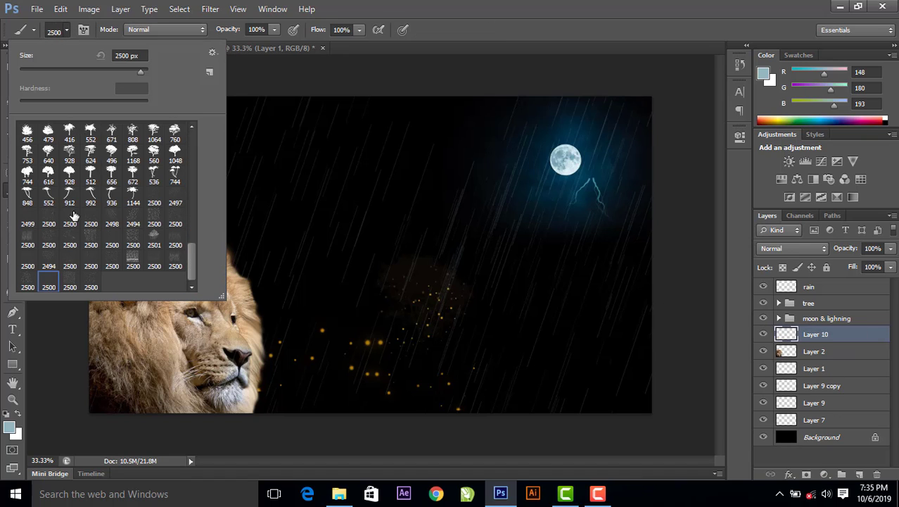
pyautogui.click(69, 241)
pyautogui.click(71, 261)
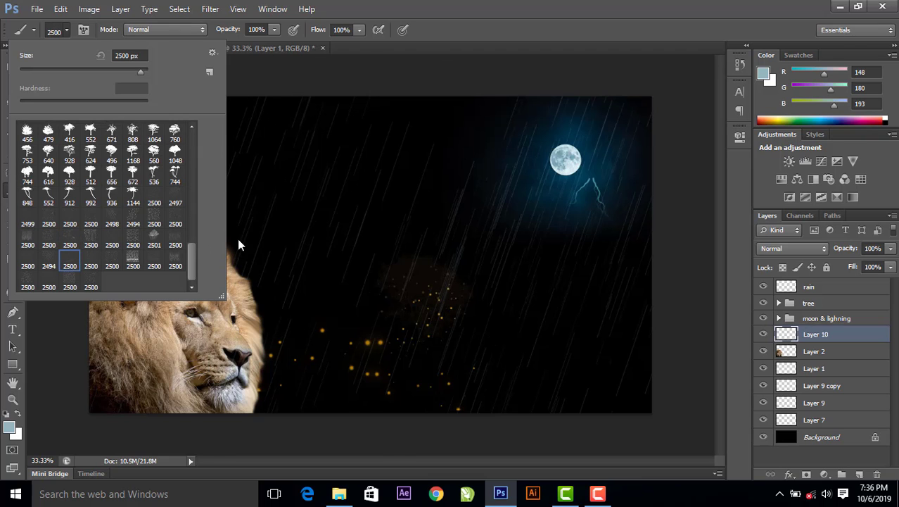
pyautogui.click(596, 494)
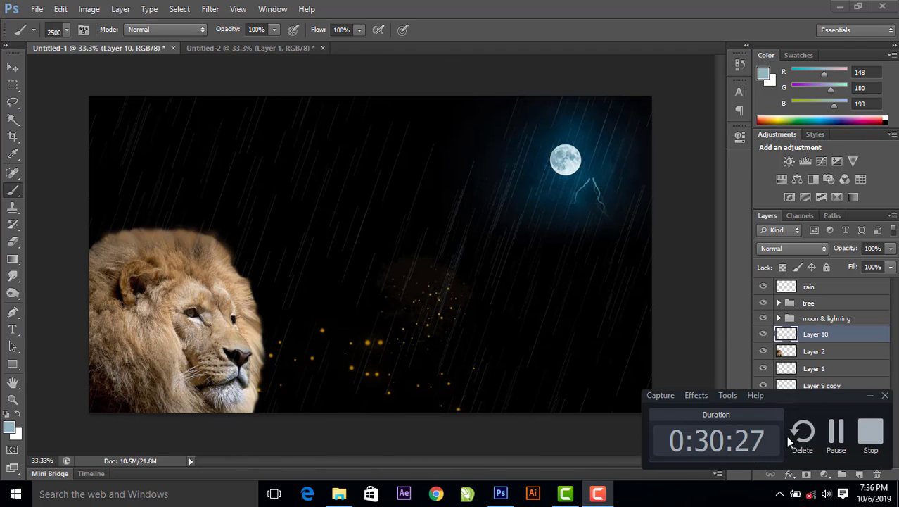
pyautogui.click(12, 190)
pyautogui.click(66, 31)
pyautogui.press('Return')
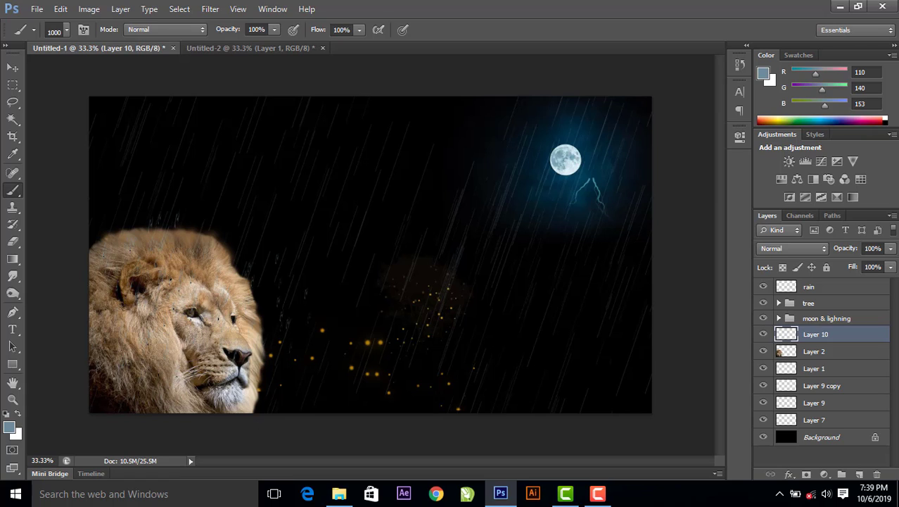
# - Distort the rain on Layer 10, pulling its corners in to fit the lion's mane
pyautogui.press('v')
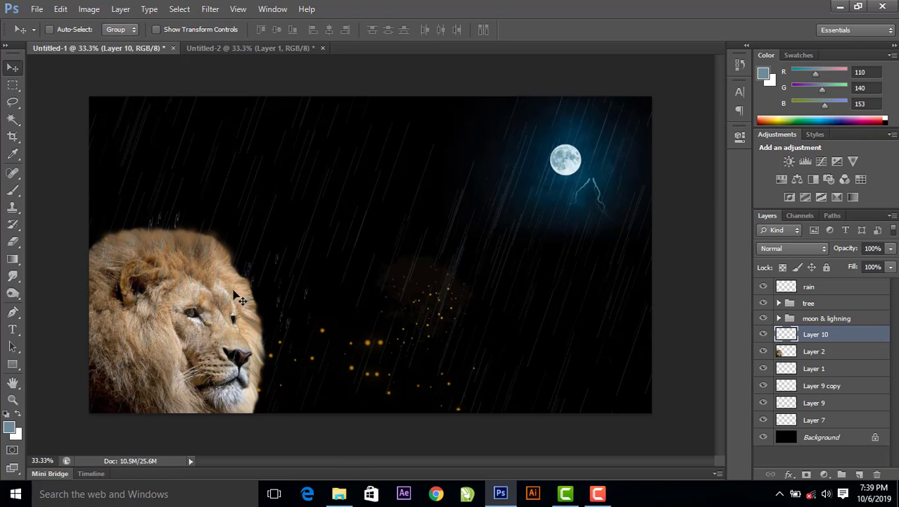
pyautogui.hotkey('ctrl', 't')
pyautogui.rightClick(221, 298)
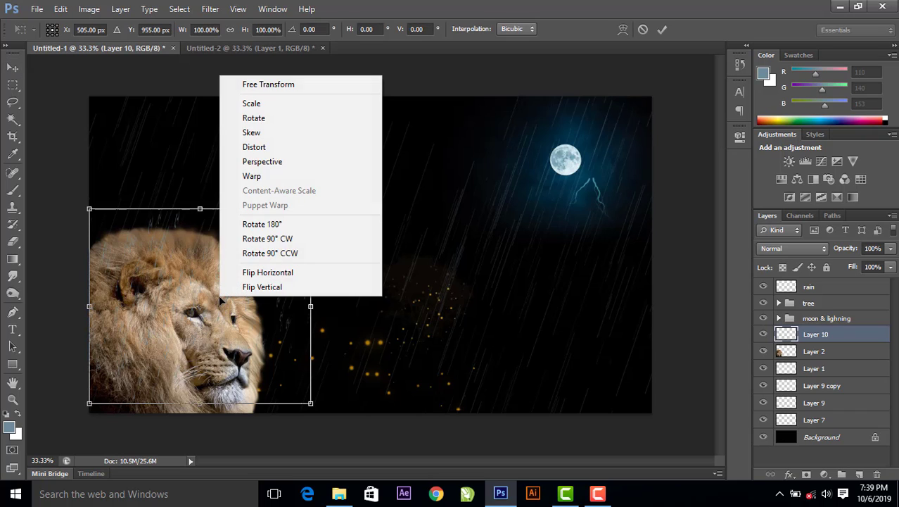
pyautogui.click(325, 147)
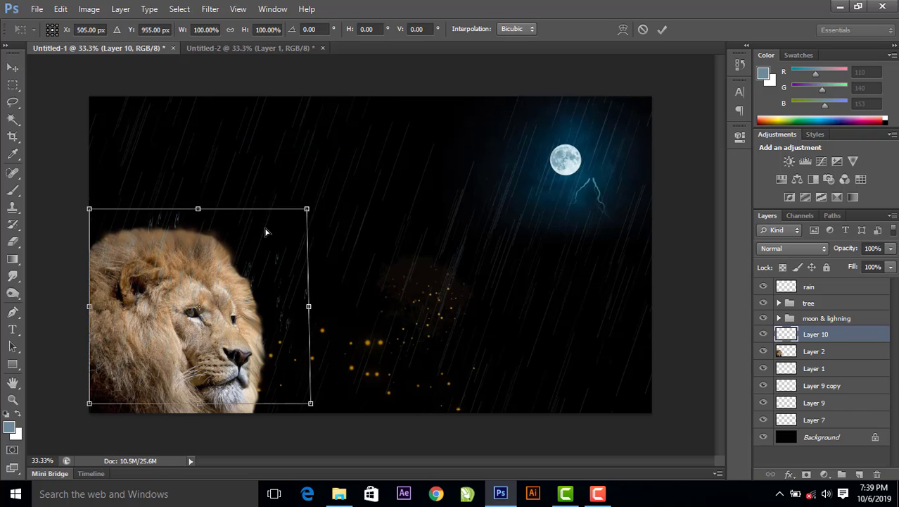
pyautogui.moveTo(310, 209); pyautogui.dragTo(250, 234)
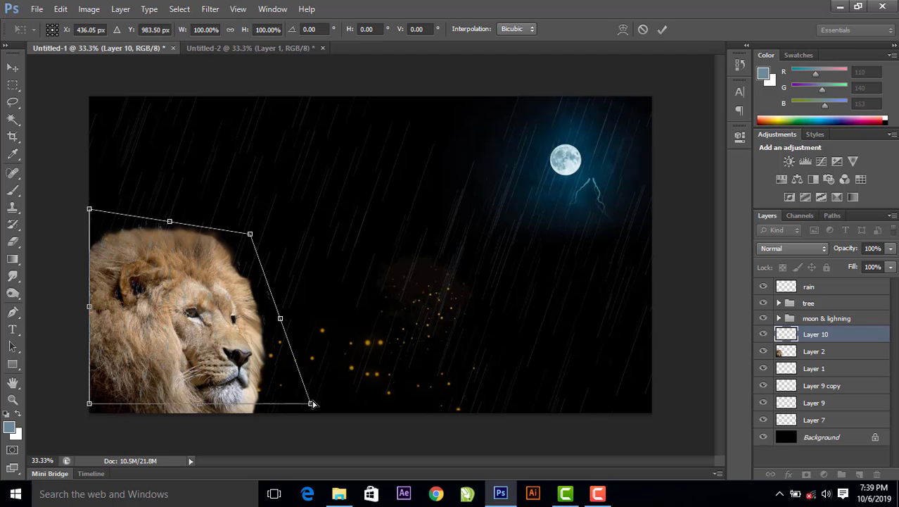
pyautogui.moveTo(310, 408); pyautogui.dragTo(268, 405)
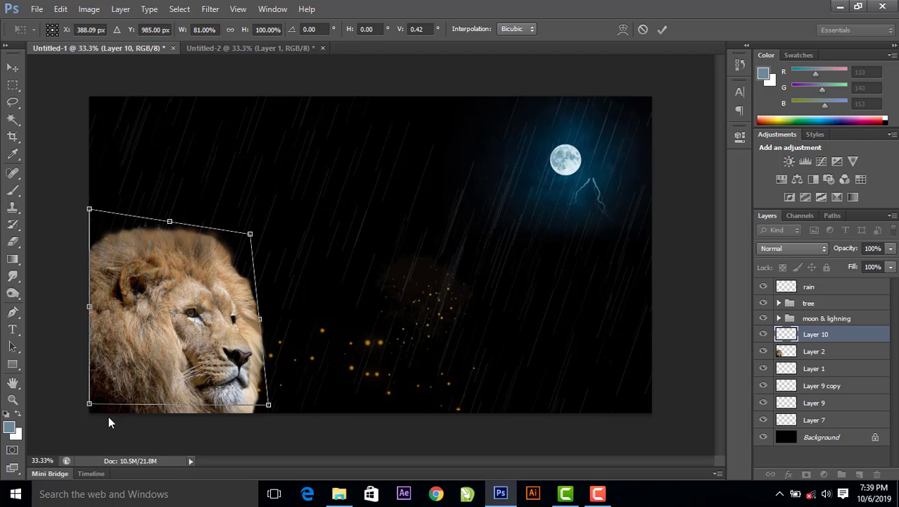
pyautogui.moveTo(90, 406); pyautogui.dragTo(97, 409)
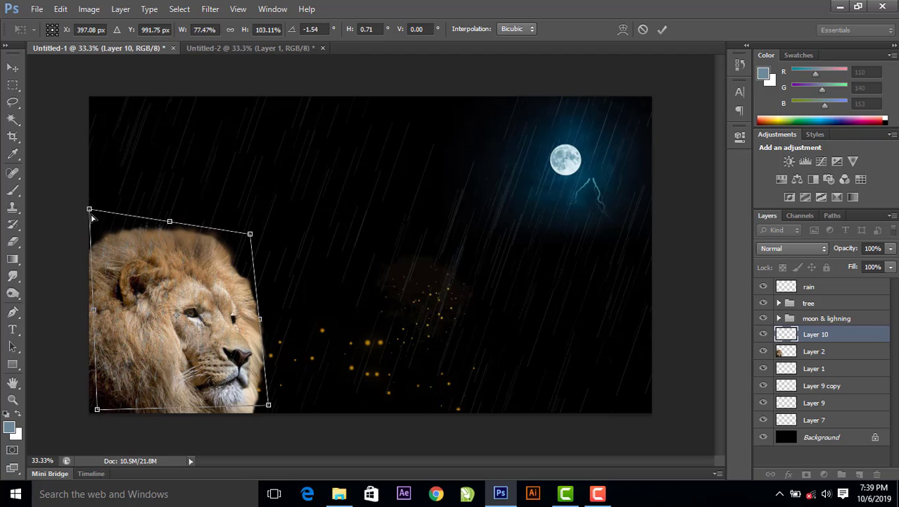
pyautogui.moveTo(89, 209); pyautogui.dragTo(89, 228)
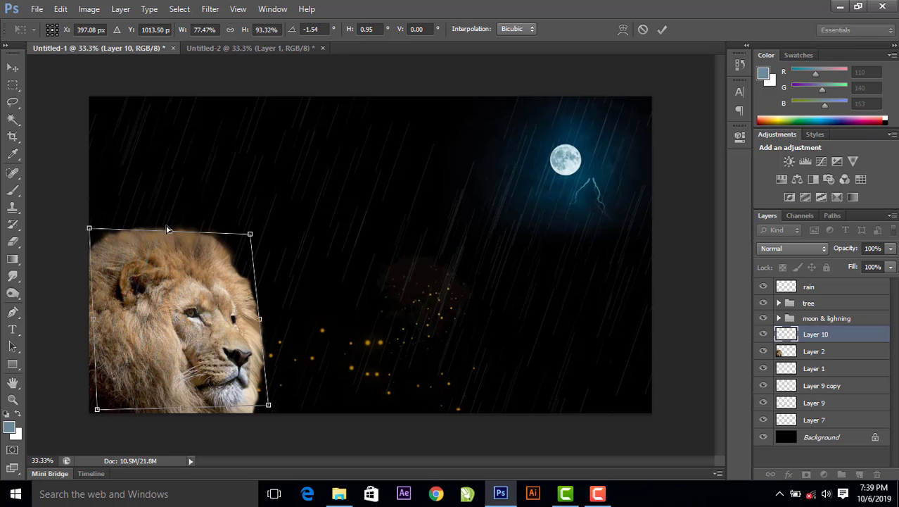
pyautogui.moveTo(250, 234); pyautogui.dragTo(241, 228)
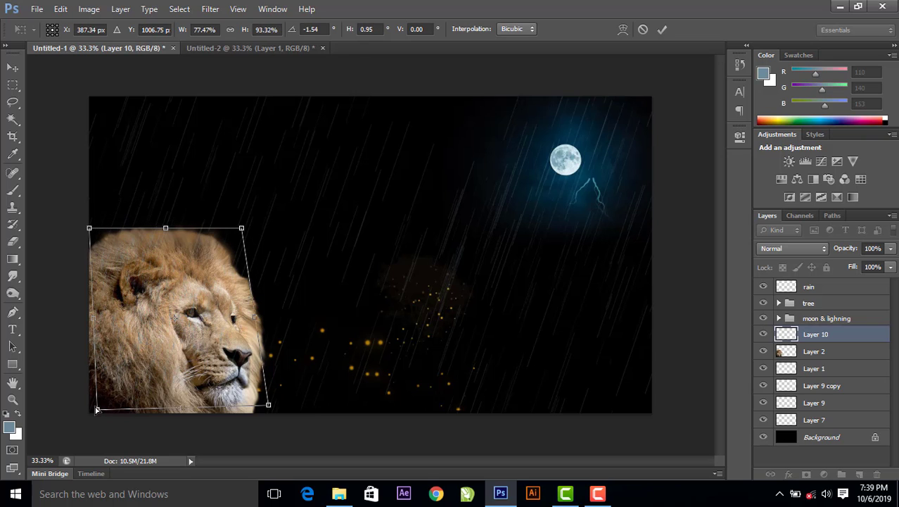
pyautogui.moveTo(96, 410); pyautogui.dragTo(92, 412)
pyautogui.moveTo(163, 364); pyautogui.dragTo(91, 320)
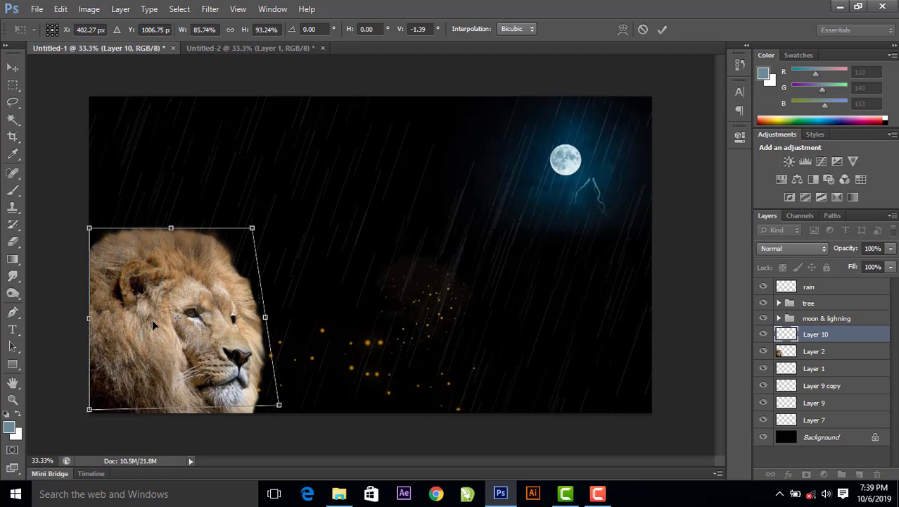
pyautogui.moveTo(254, 232); pyautogui.dragTo(242, 256)
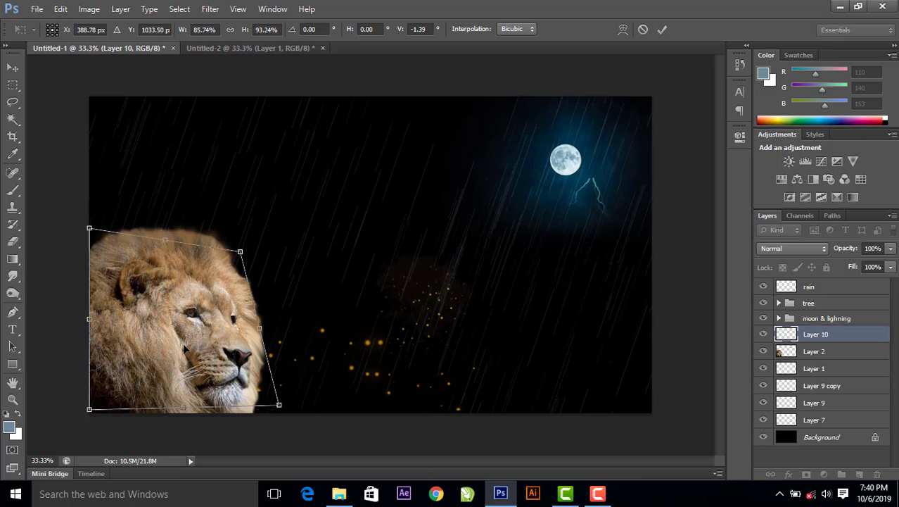
# - Warp the rain grid along the mane and chin contour and apply it
pyautogui.rightClick(204, 371)
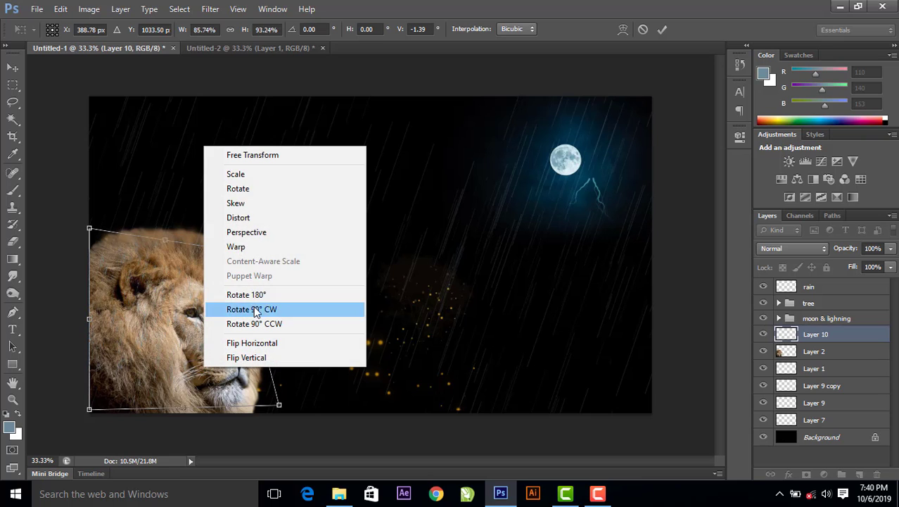
pyautogui.click(281, 244)
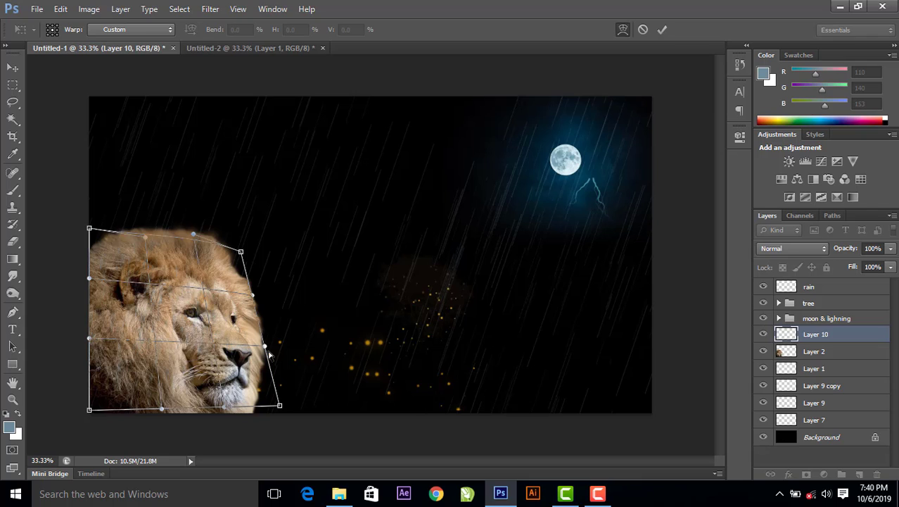
pyautogui.moveTo(280, 407); pyautogui.dragTo(255, 409)
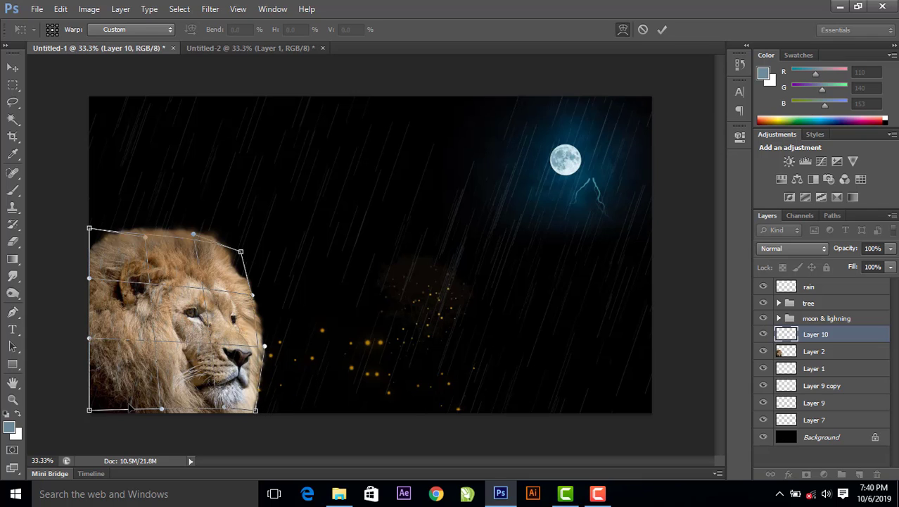
pyautogui.moveTo(89, 410); pyautogui.dragTo(103, 406)
pyautogui.moveTo(89, 229); pyautogui.dragTo(103, 234)
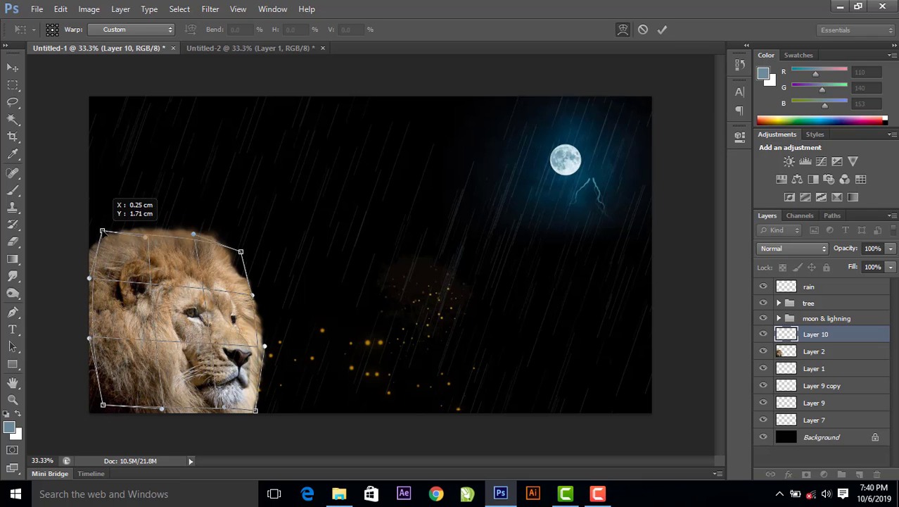
pyautogui.moveTo(211, 320); pyautogui.dragTo(231, 320)
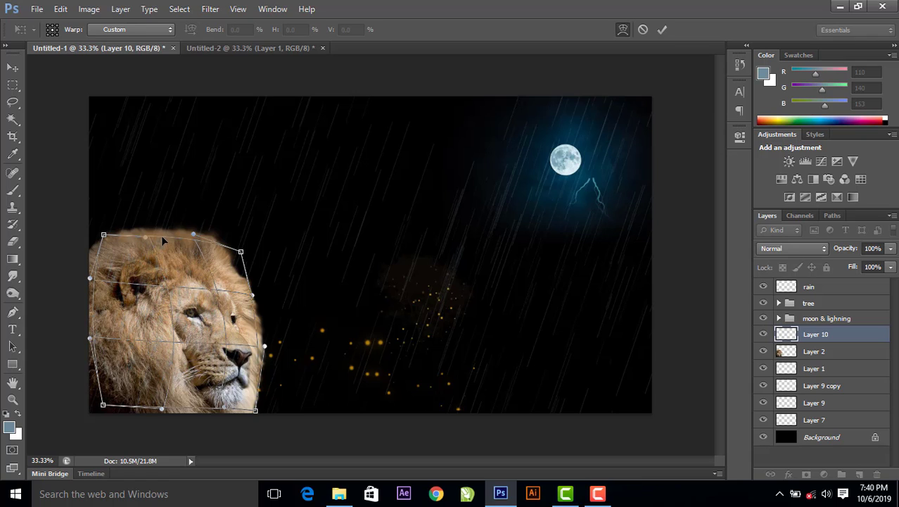
pyautogui.moveTo(161, 234); pyautogui.dragTo(162, 230)
pyautogui.click(662, 29)
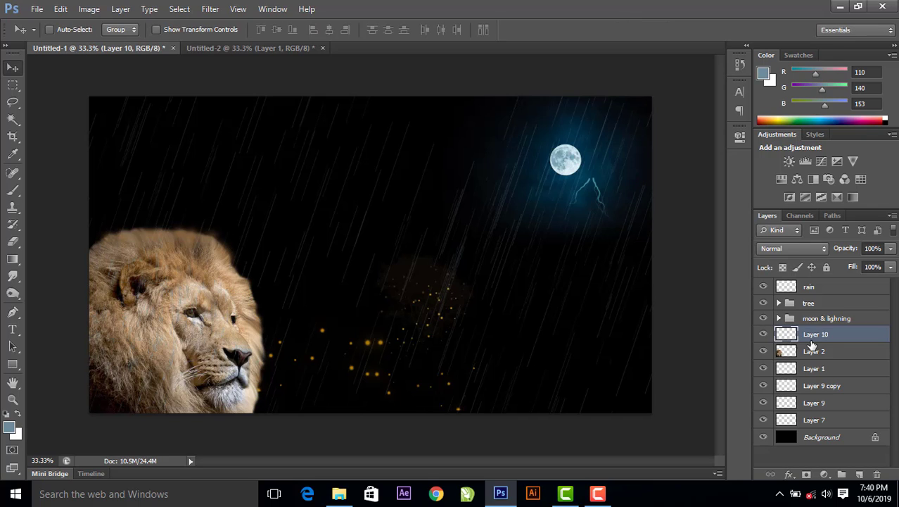
pyautogui.click(810, 352)
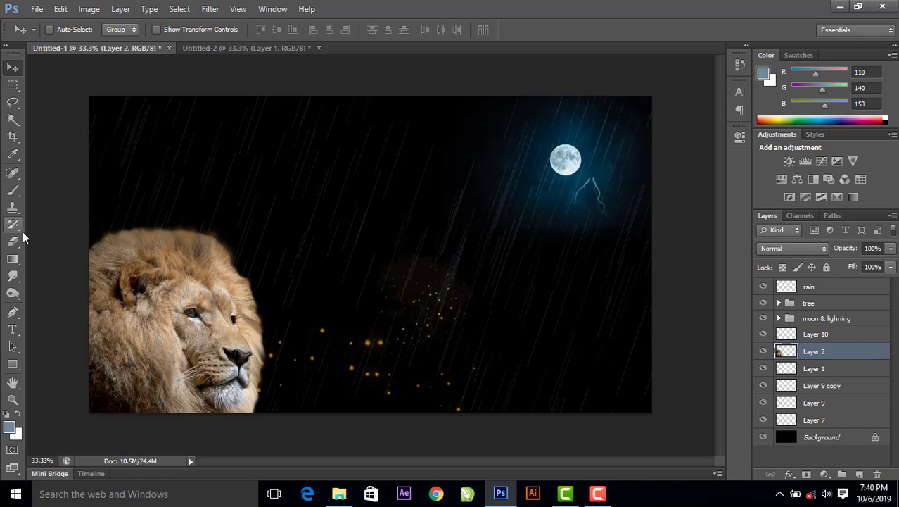
pyautogui.click(17, 295)
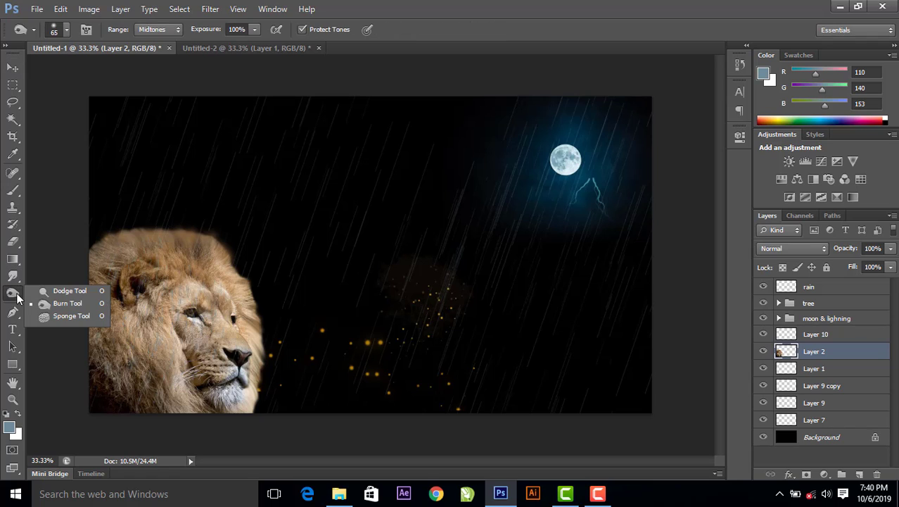
pyautogui.click(60, 309)
pyautogui.moveTo(168, 325)
pyautogui.mouseDown()
pyautogui.moveTo(138, 334)
pyautogui.moveTo(133, 240)
pyautogui.moveTo(114, 313)
pyautogui.moveTo(250, 418)
pyautogui.mouseUp()
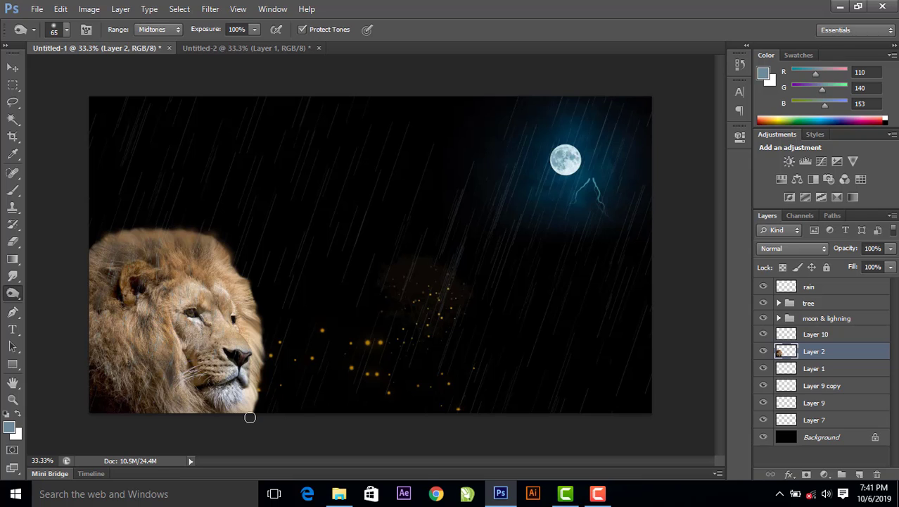
pyautogui.hotkey('ctrl', 'alt', 'z')
pyautogui.hotkey('ctrl', 'alt', 'z')
pyautogui.hotkey('ctrl', 'alt', 'z')
pyautogui.hotkey('ctrl', 'alt', 'z')
pyautogui.hotkey('ctrl', 'alt', 'z')
pyautogui.hotkey('ctrl', 'alt', 'z')
pyautogui.hotkey('ctrl', 'alt', 'z')
pyautogui.hotkey('ctrl', 'alt', 'z')
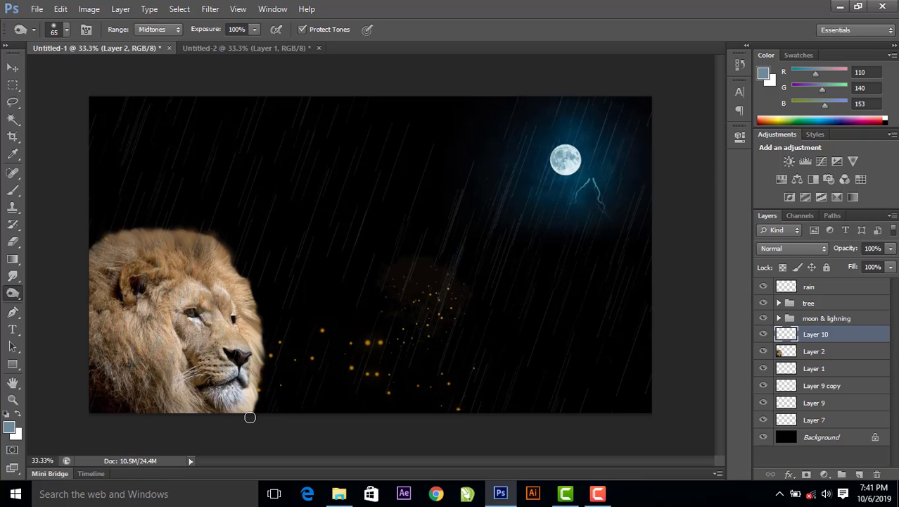
pyautogui.hotkey('ctrl', 'alt', 'z')
pyautogui.hotkey('ctrl', 'alt', 'z')
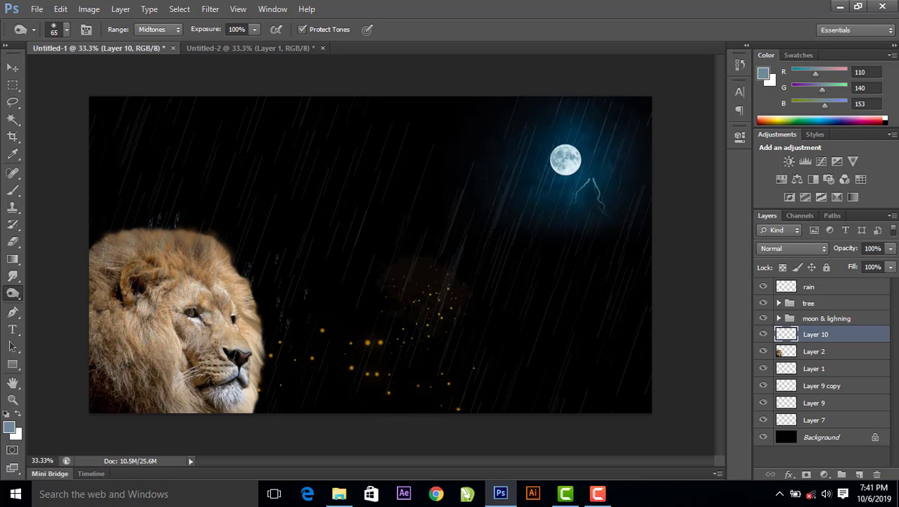